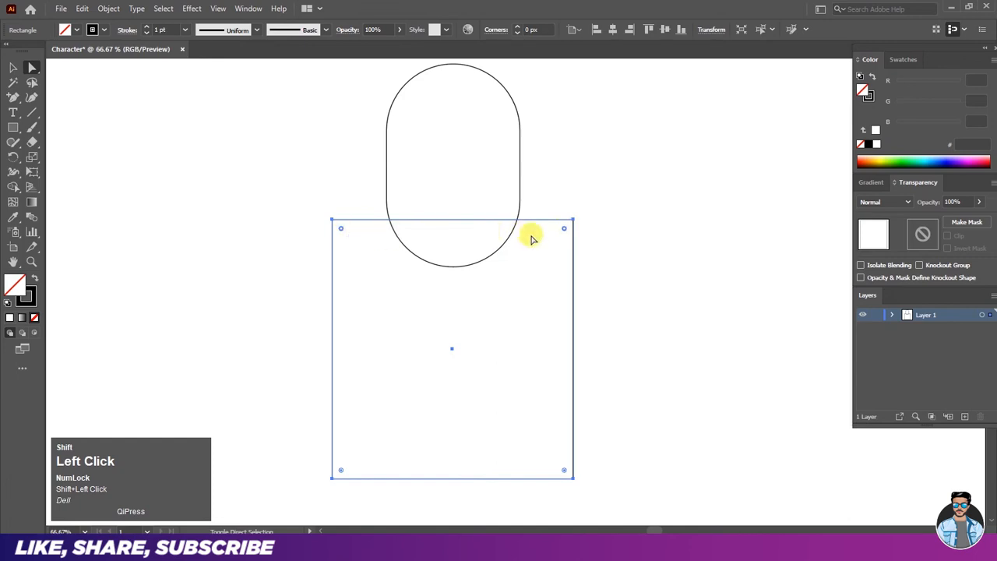
# - Round the two upper corners of the body rectangle to a radius of about 145 px
pyautogui.moveTo(564, 231); pyautogui.dragTo(532, 340)
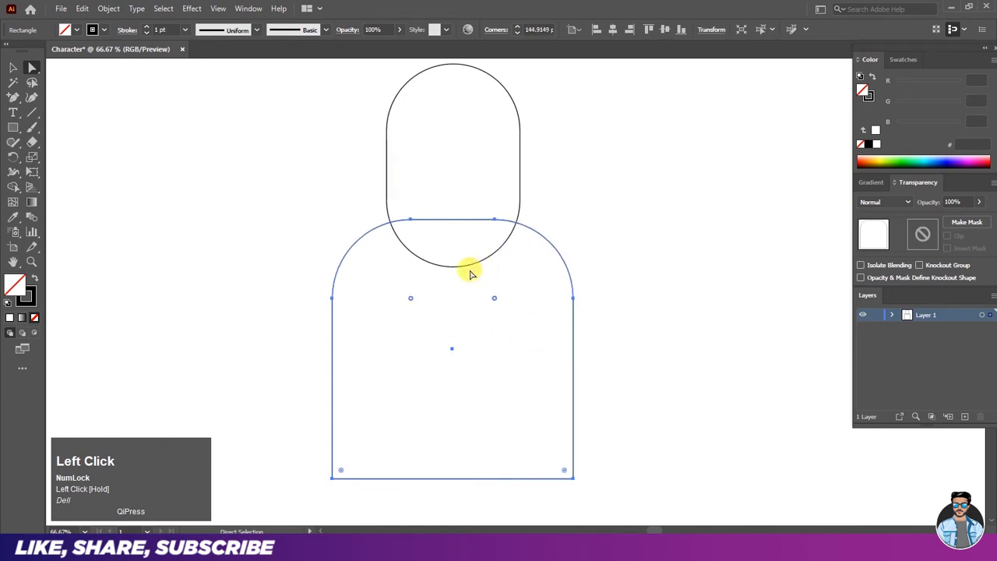
pyautogui.click(11, 71)
pyautogui.click(122, 138)
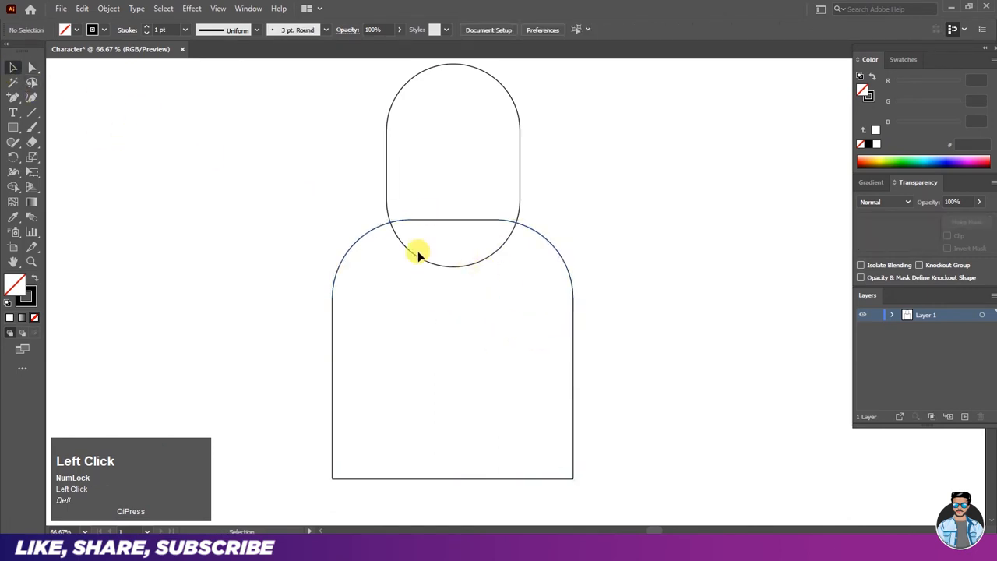
# - Fill the head shape with the light orange skin colour ffba76
pyautogui.click(389, 123)
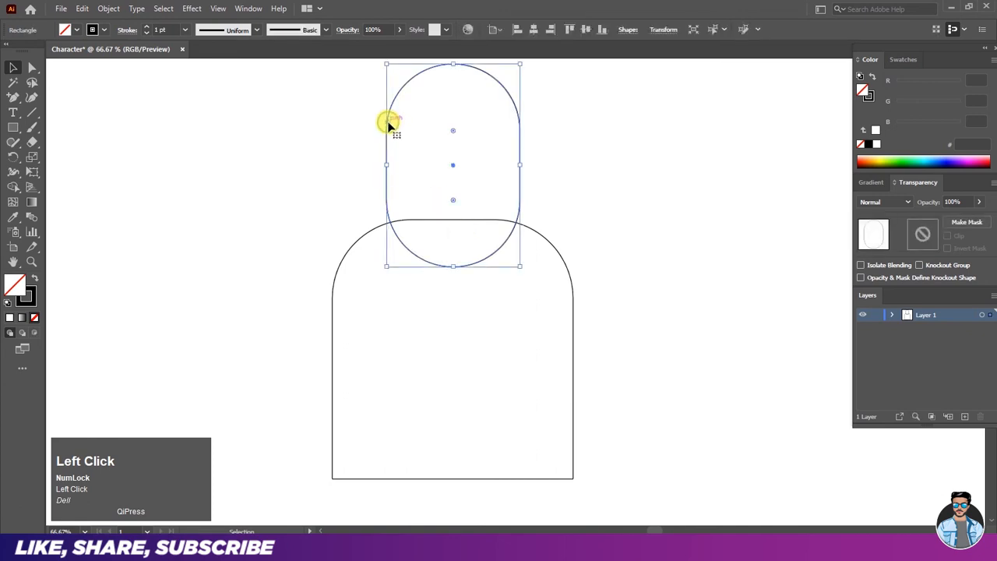
pyautogui.click(76, 31)
pyautogui.click(122, 50)
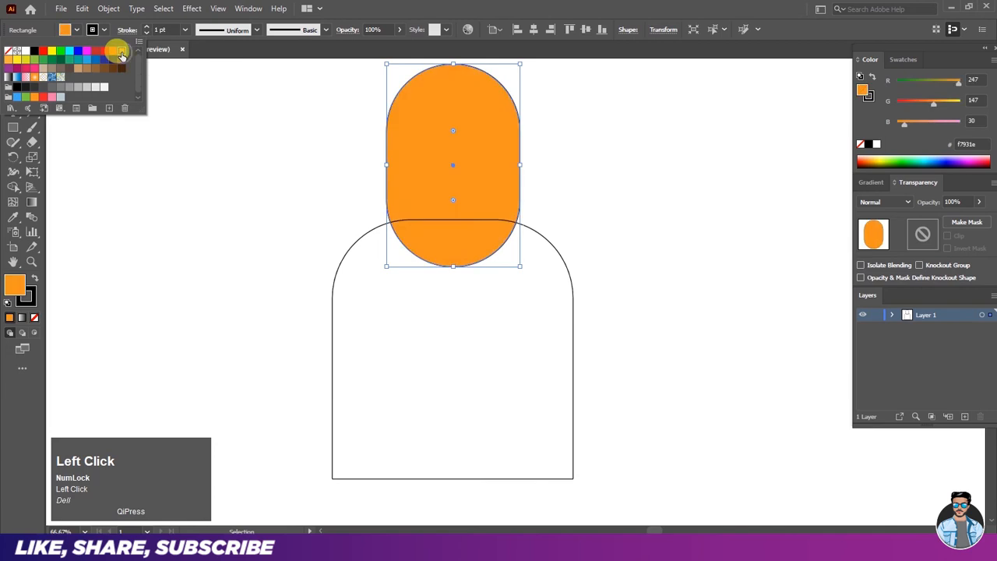
pyautogui.doubleClick(18, 289)
pyautogui.moveTo(403, 102); pyautogui.dragTo(654, 134)
pyautogui.moveTo(667, 174); pyautogui.dragTo(618, 168)
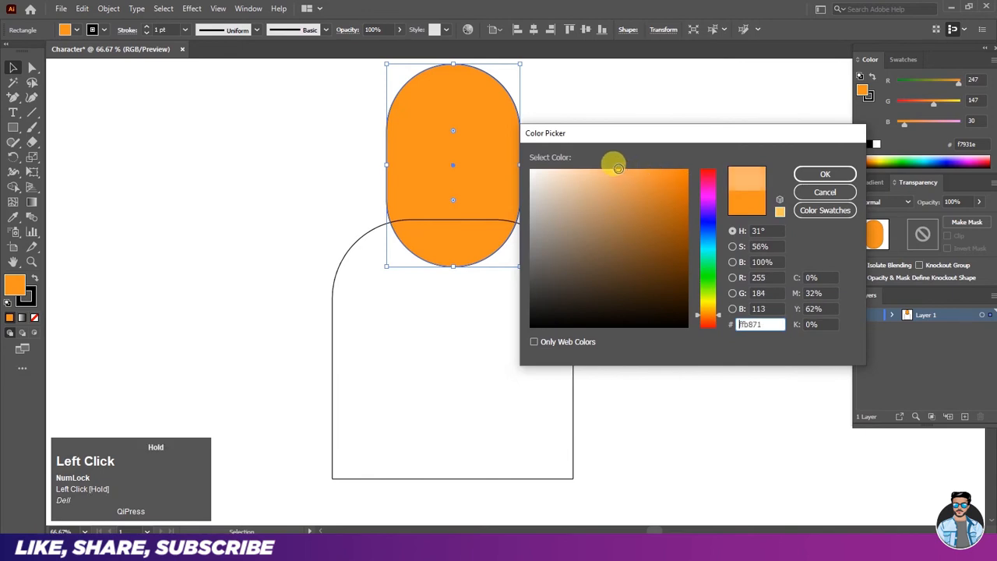
pyautogui.click(814, 173)
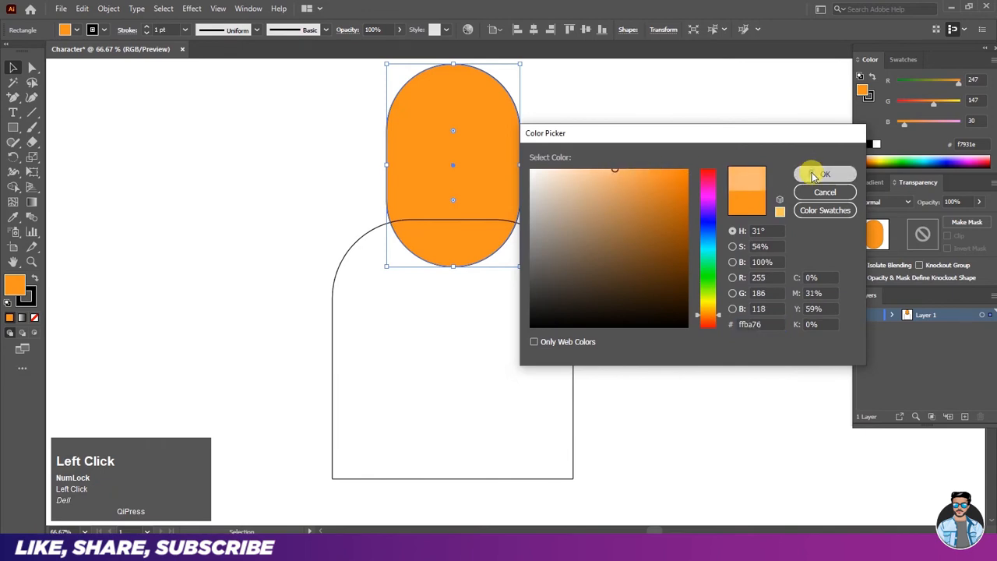
pyautogui.click(668, 176)
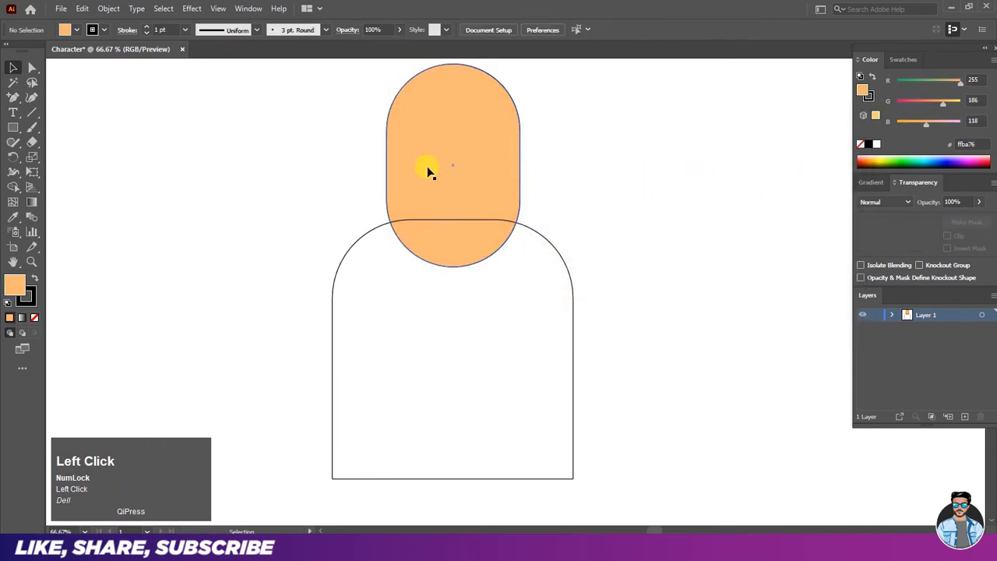
# - Remove the stroke from the head shape
pyautogui.click(433, 146)
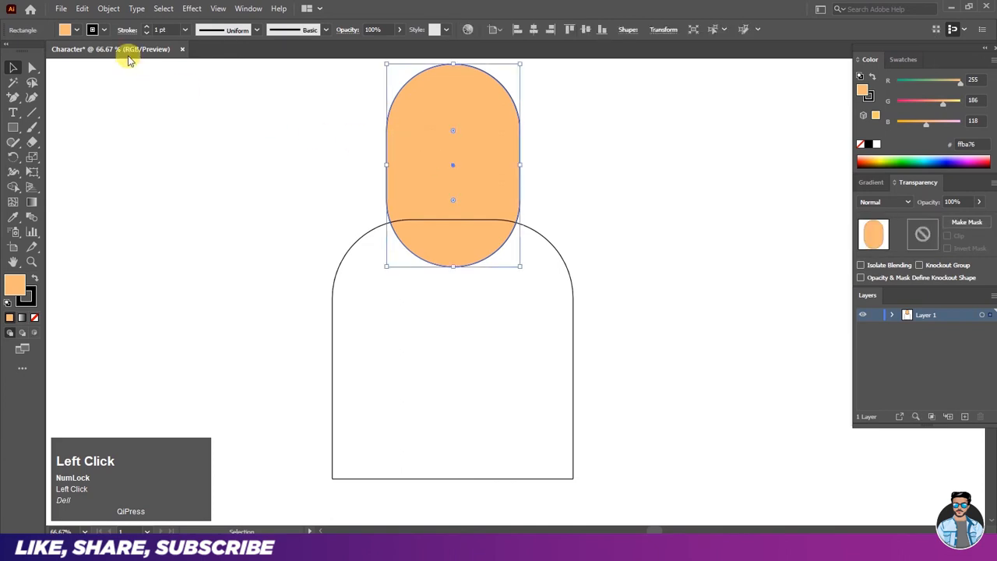
pyautogui.click(105, 29)
pyautogui.click(10, 55)
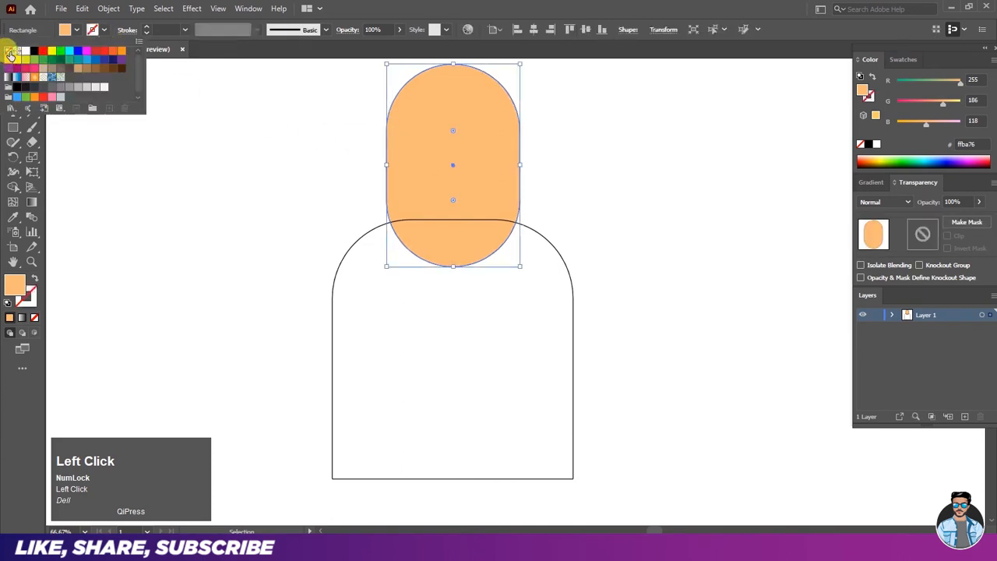
pyautogui.click(89, 174)
# - Fill the body shape with the dark navy colour 171d35
pyautogui.click(342, 218)
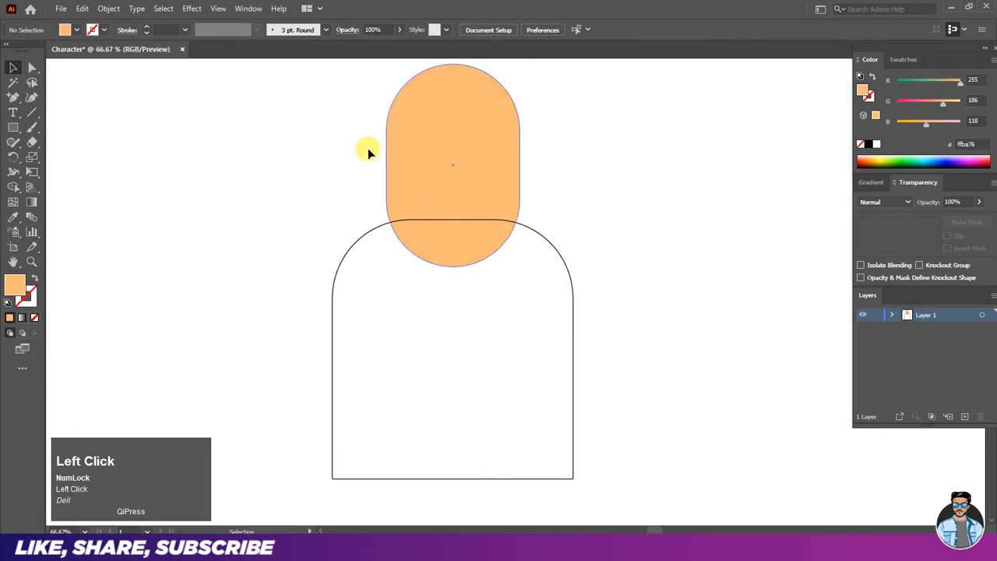
pyautogui.click(346, 259)
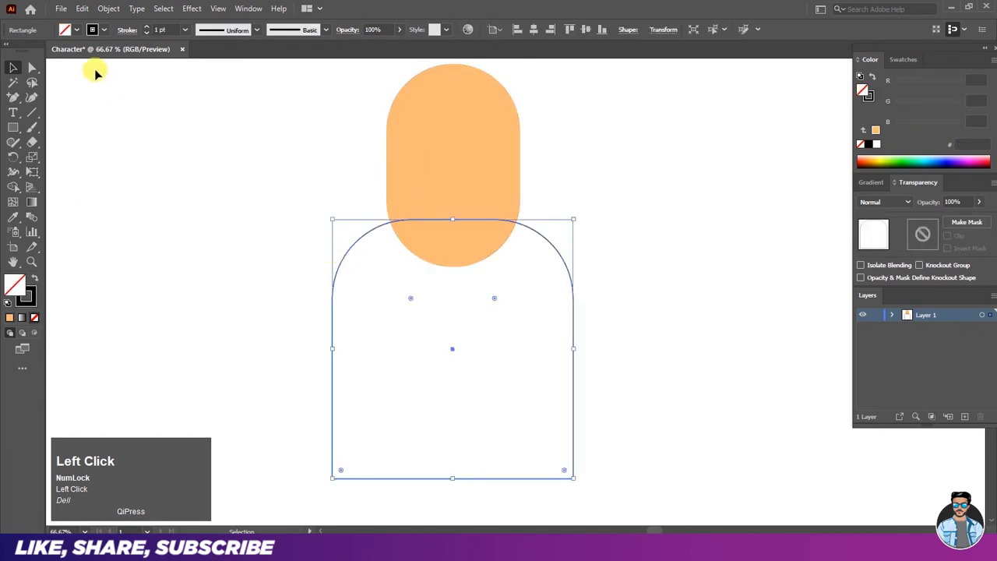
pyautogui.click(71, 35)
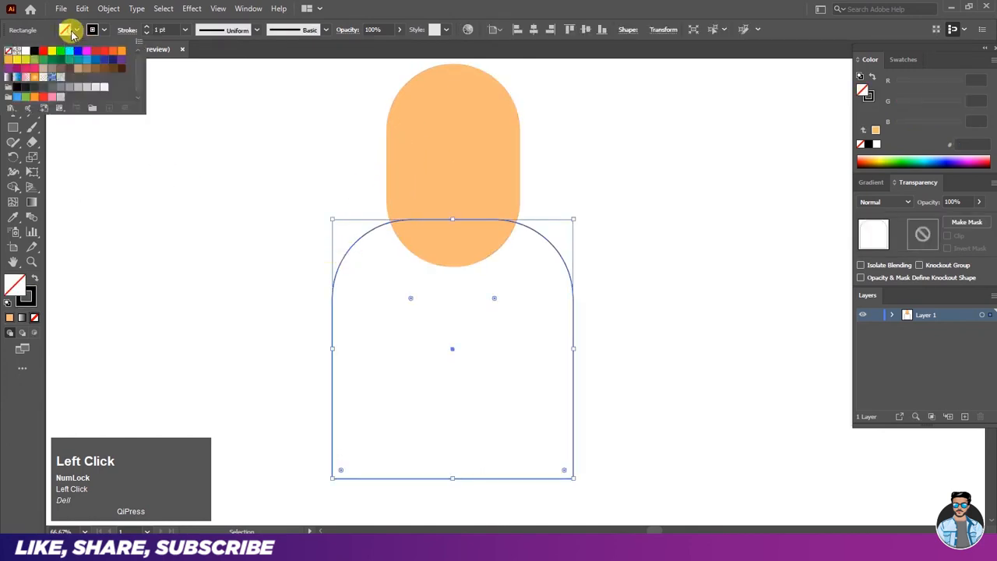
pyautogui.click(112, 60)
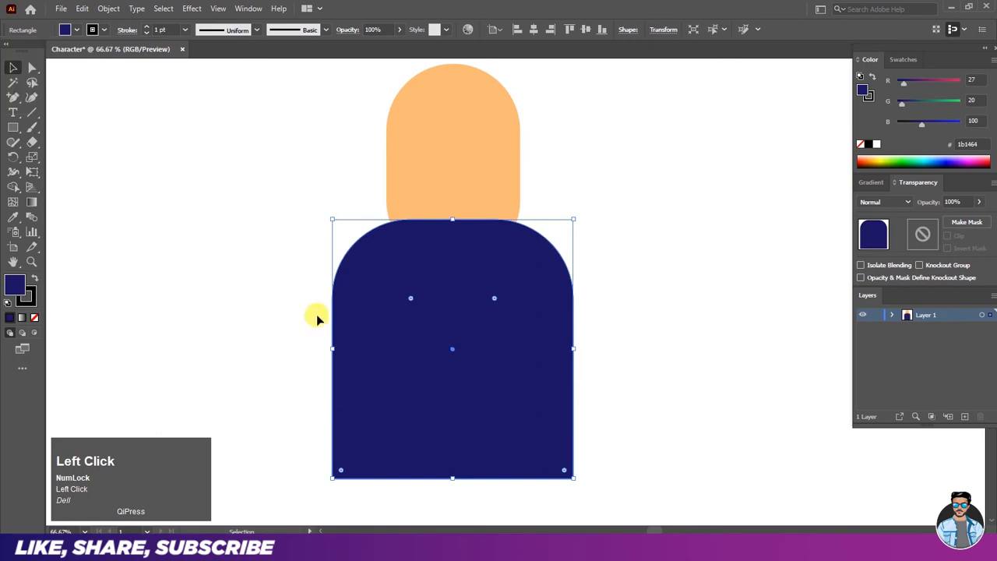
pyautogui.click(10, 303)
pyautogui.click(12, 290)
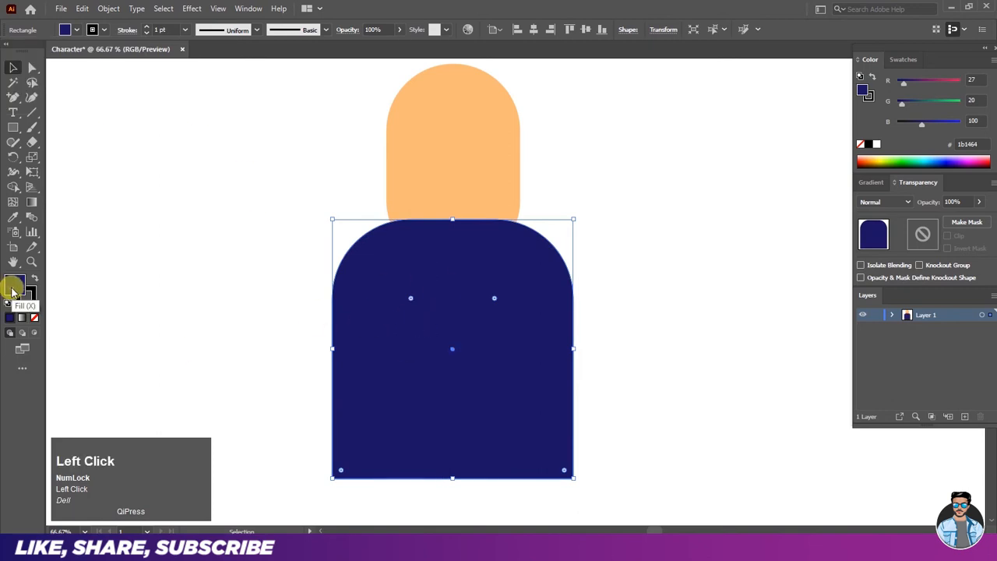
pyautogui.click(655, 269)
pyautogui.moveTo(649, 277); pyautogui.dragTo(609, 299)
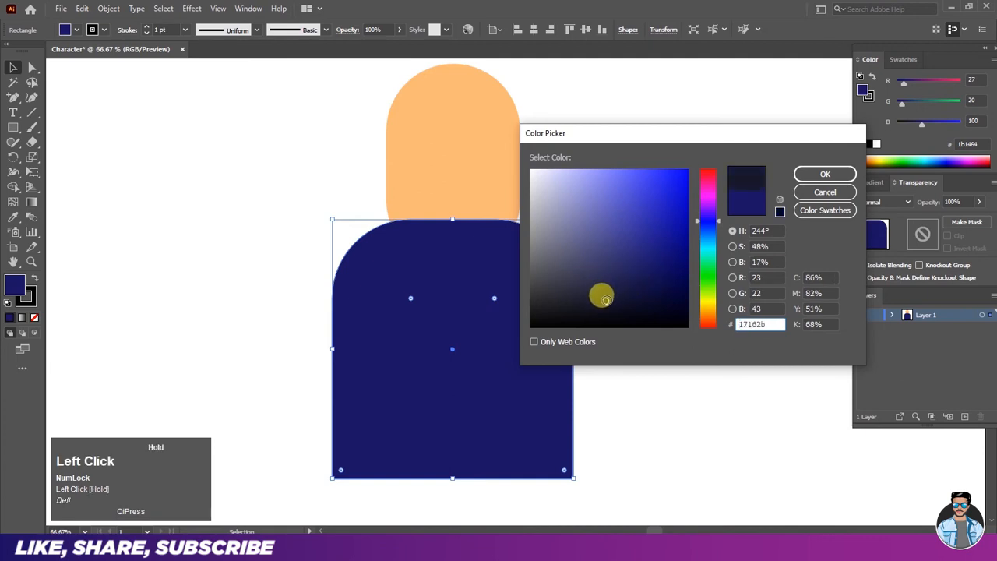
pyautogui.click(709, 224)
pyautogui.moveTo(709, 222); pyautogui.dragTo(710, 231)
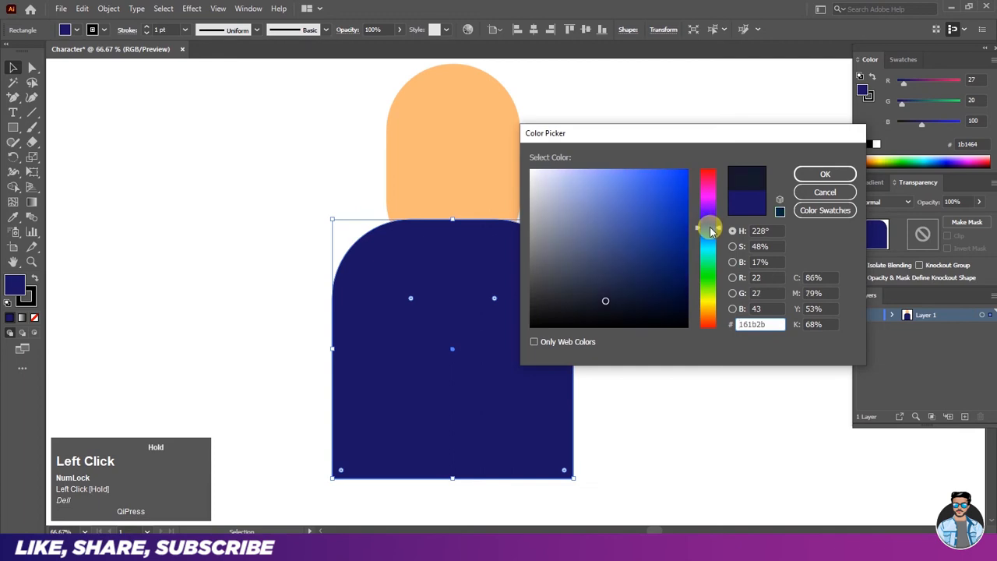
pyautogui.click(602, 301)
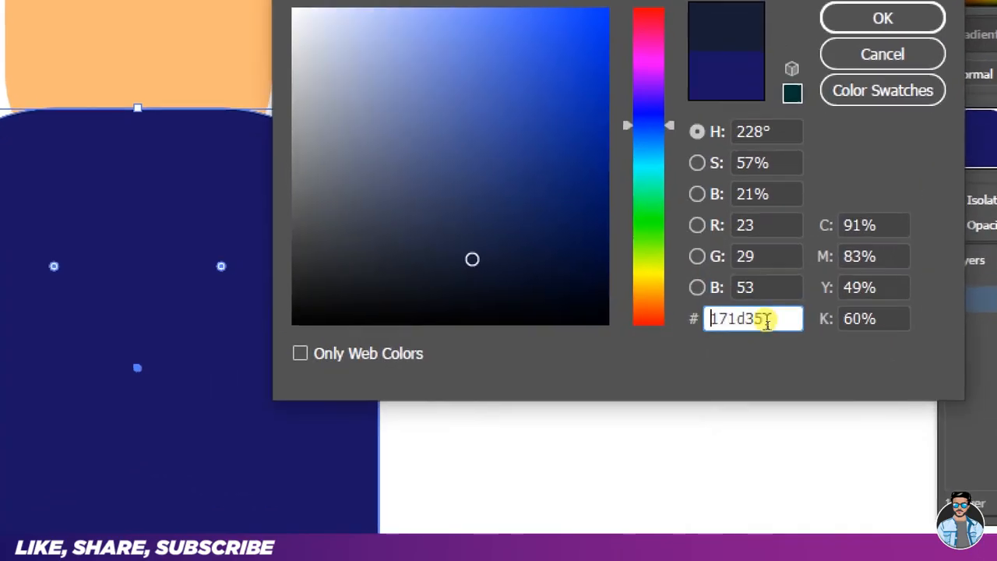
pyautogui.moveTo(765, 325); pyautogui.dragTo(725, 333)
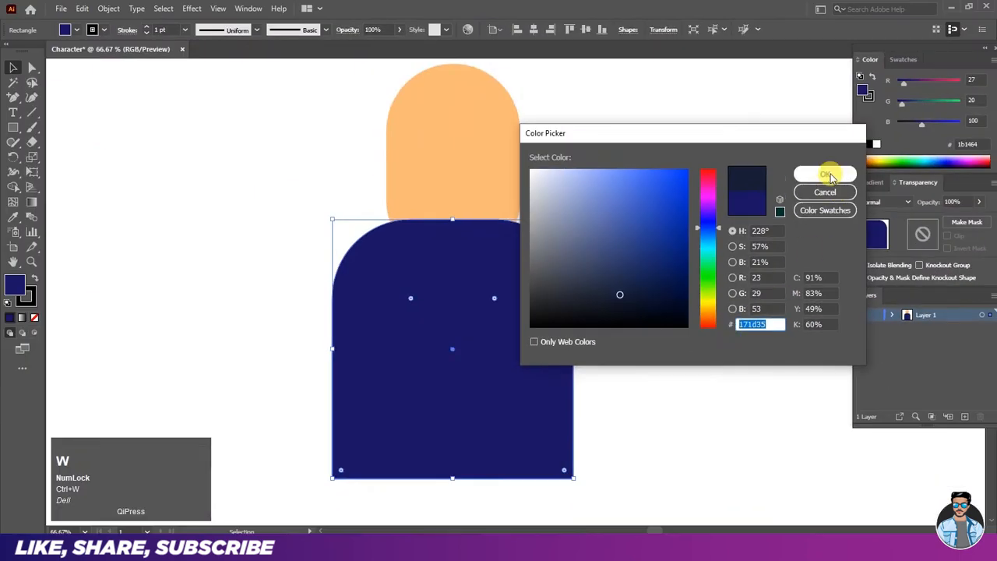
pyautogui.click(882, 18)
pyautogui.click(700, 232)
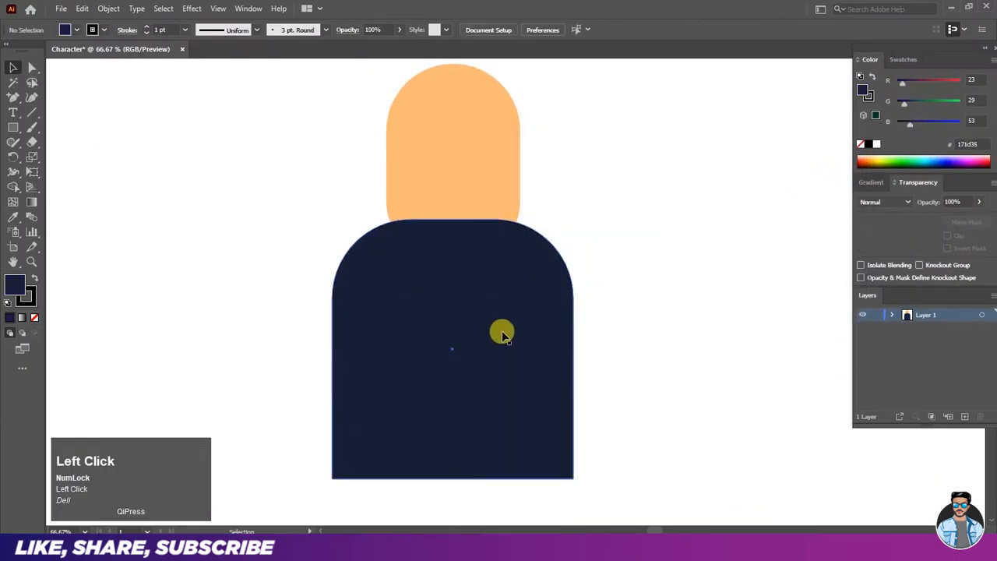
# - Send the body shape to the back so it sits behind the head
pyautogui.click(469, 275)
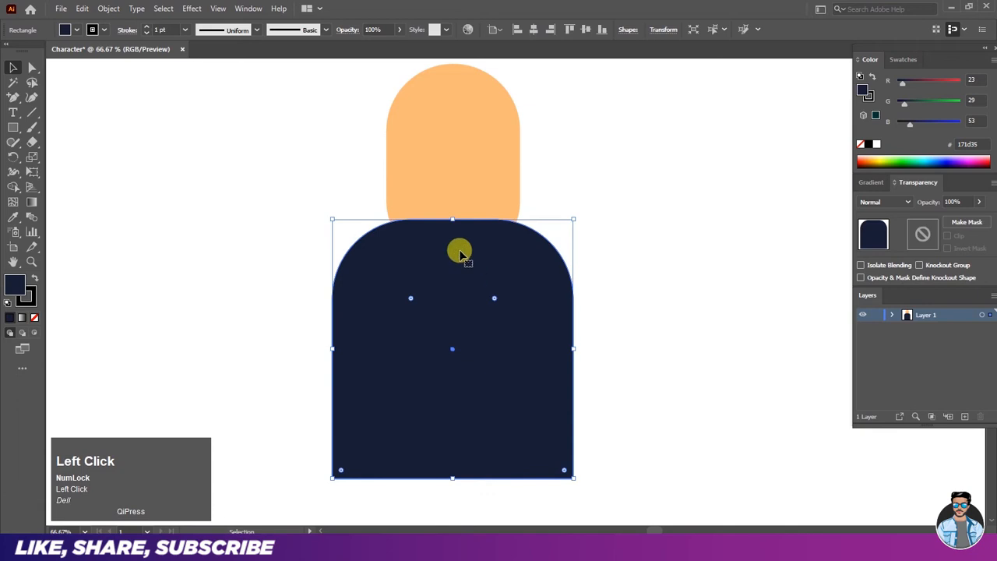
pyautogui.rightClick(460, 248)
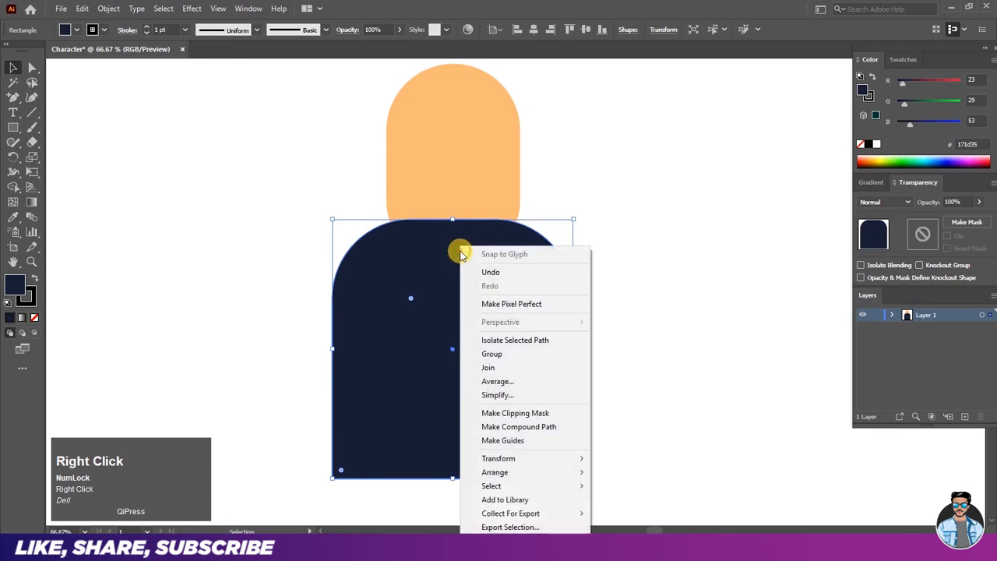
pyautogui.click(488, 472)
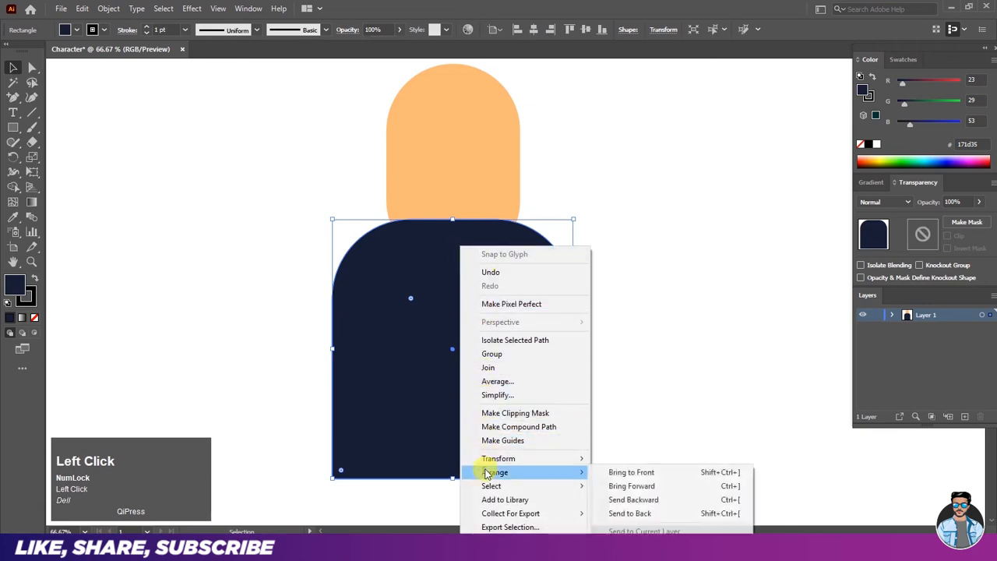
pyautogui.click(635, 514)
pyautogui.click(679, 289)
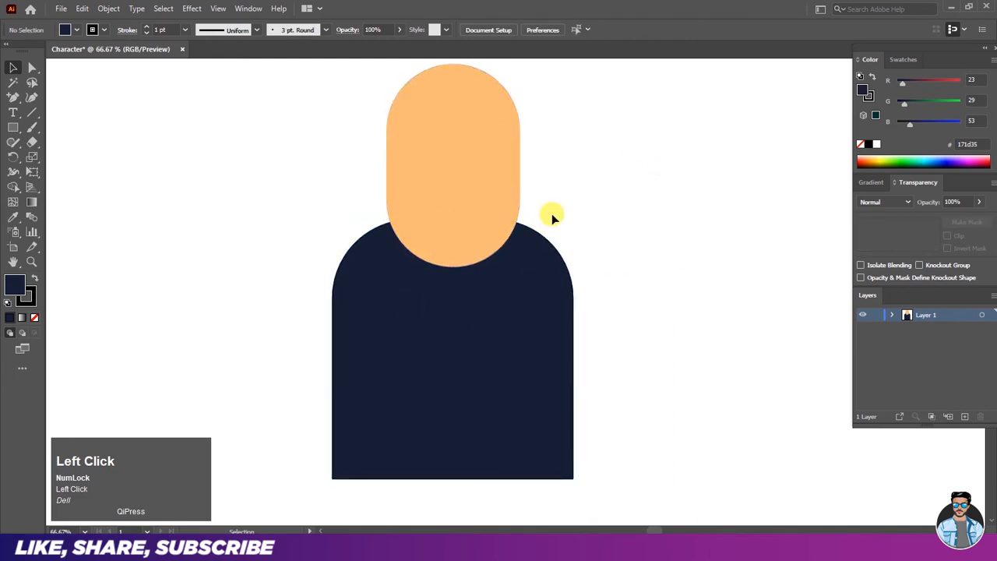
# - Draw a small horizontal navy rectangle, place it on the lower-left part of the face and remove its stroke
pyautogui.scroll(1, 445, 62)
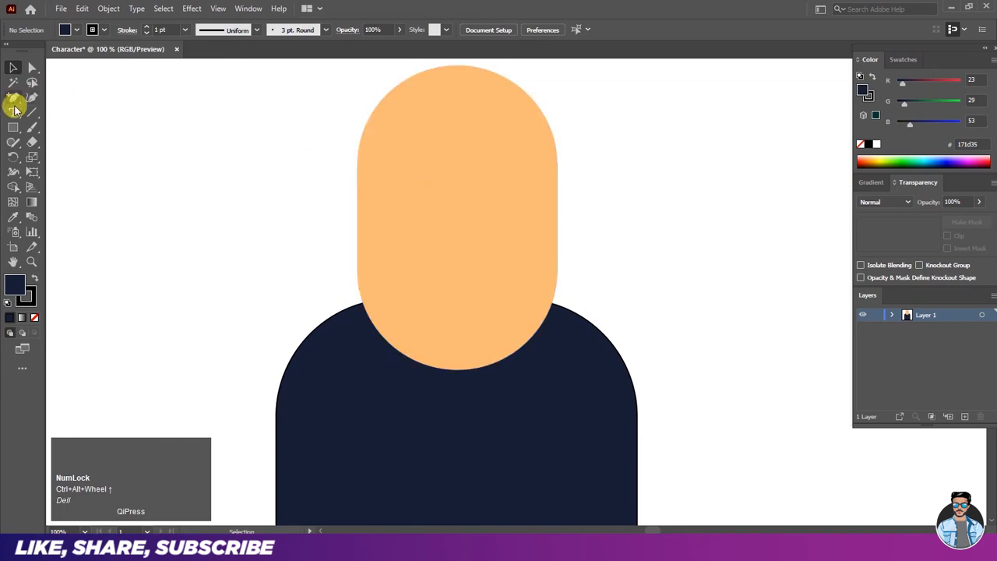
pyautogui.moveTo(12, 127); pyautogui.dragTo(52, 128)
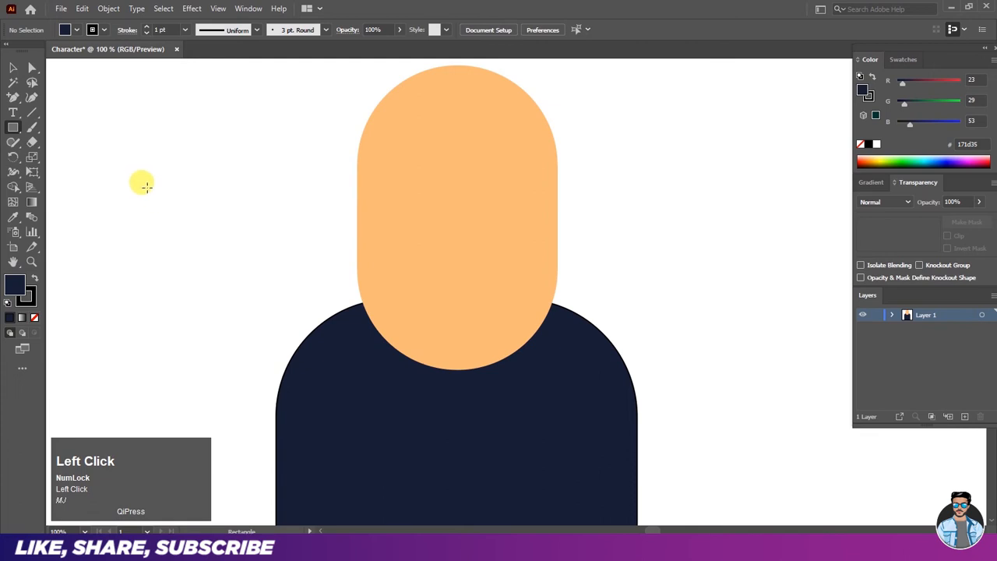
pyautogui.moveTo(142, 180); pyautogui.dragTo(422, 263)
pyautogui.click(12, 68)
pyautogui.click(180, 196)
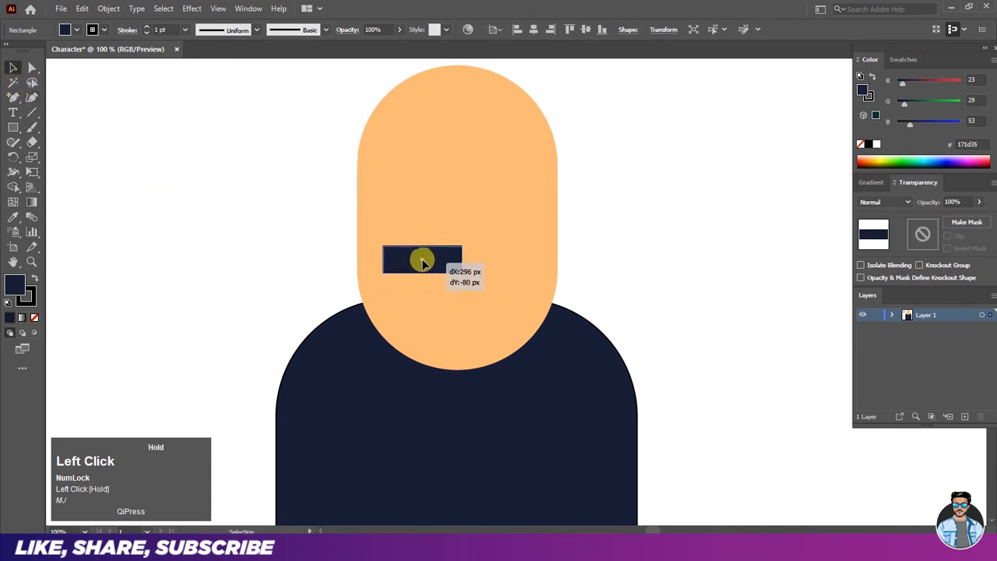
pyautogui.scroll(1, 455, 278)
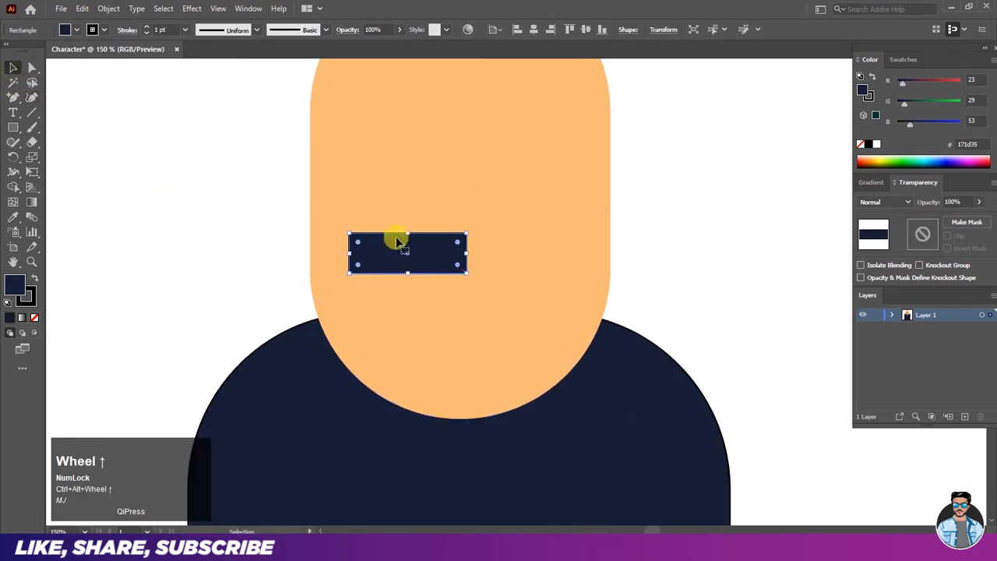
pyautogui.click(102, 31)
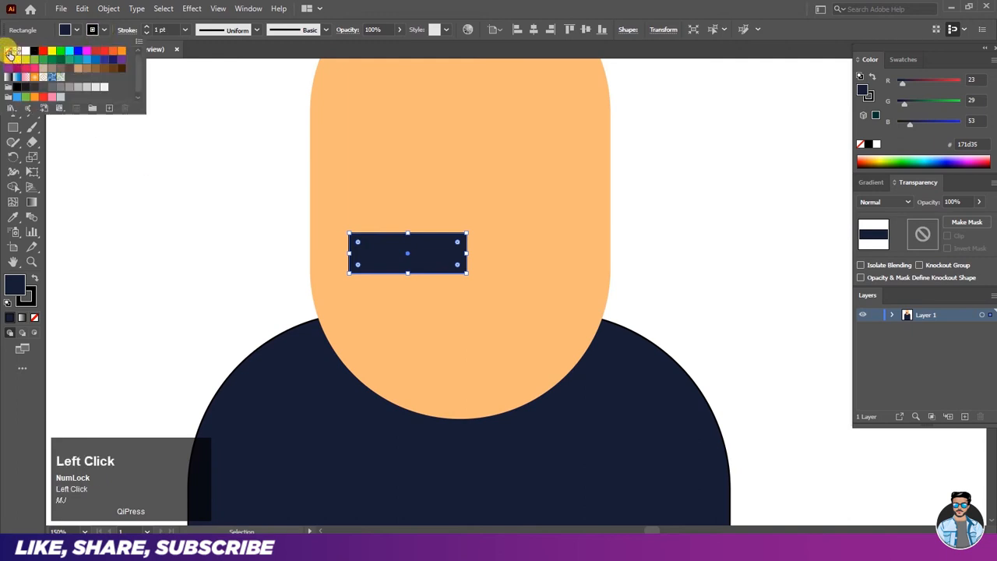
pyautogui.click(10, 53)
# - Round the upper-left and lower-right corners of the small face rectangle to about 23 px
pyautogui.moveTo(31, 69); pyautogui.dragTo(64, 71)
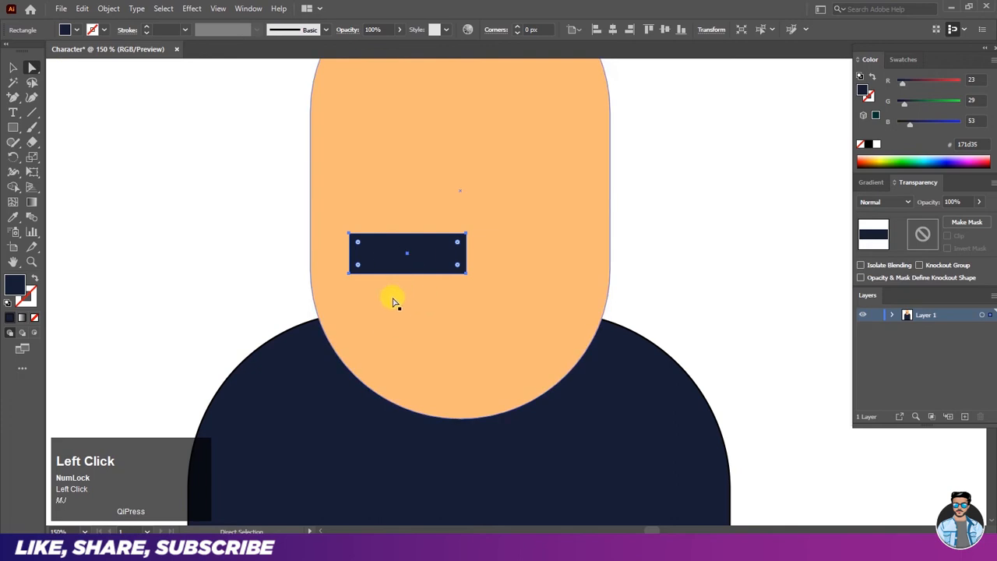
pyautogui.click(357, 245)
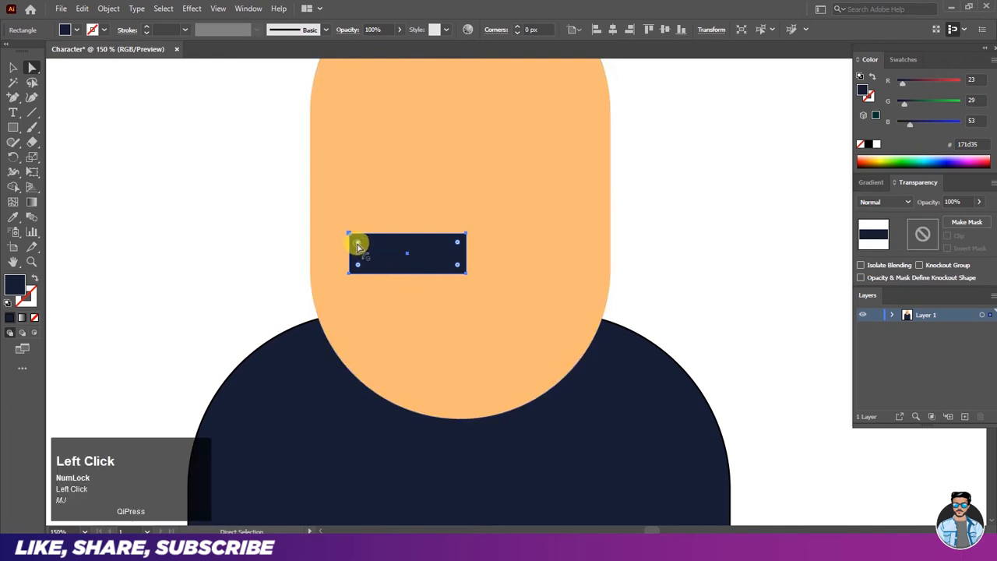
pyautogui.keyDown('shift'); pyautogui.click(450, 266); pyautogui.keyUp('shift')
pyautogui.click(372, 262)
pyautogui.moveTo(362, 249); pyautogui.dragTo(380, 263)
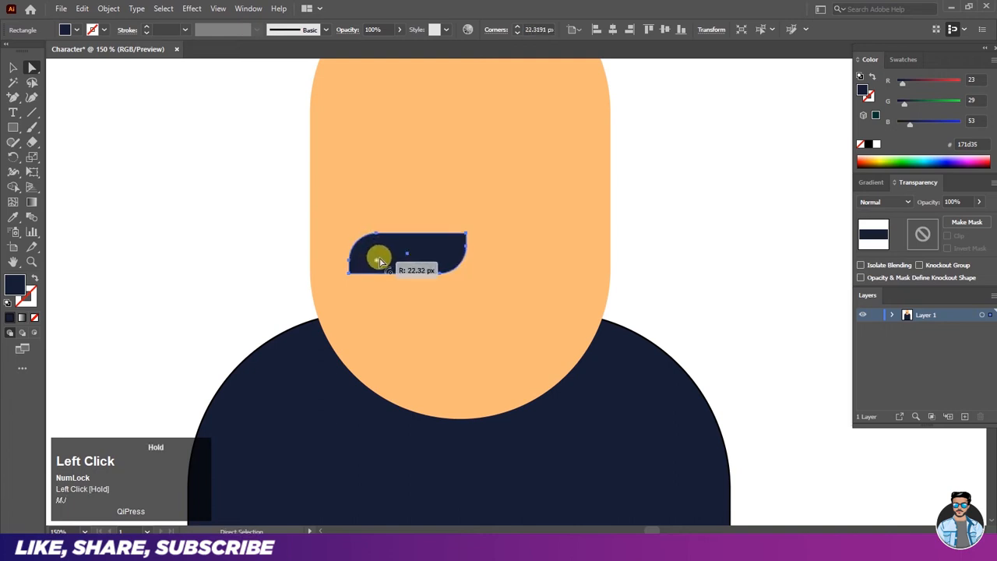
pyautogui.moveTo(381, 263); pyautogui.dragTo(382, 258)
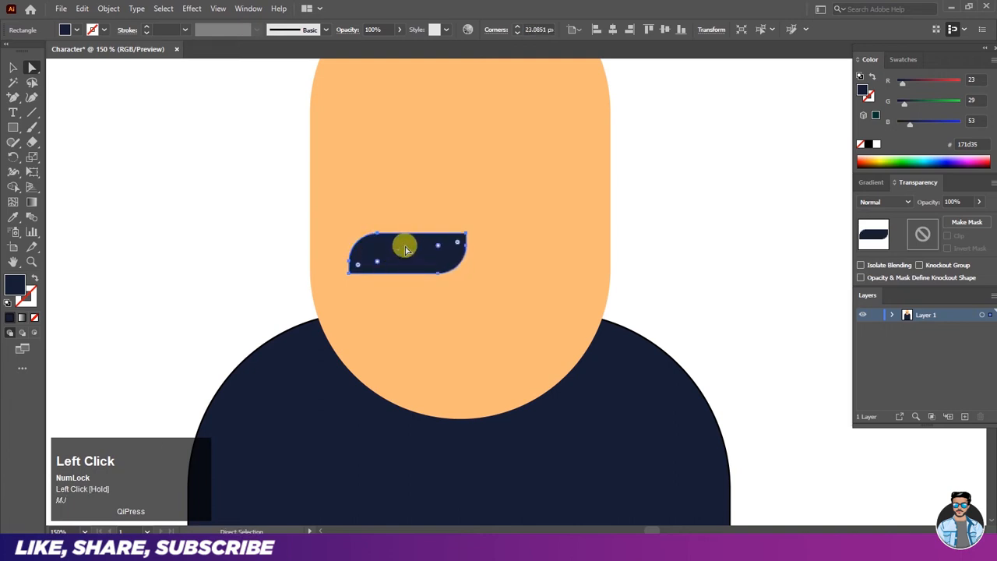
pyautogui.click(14, 70)
pyautogui.click(172, 134)
# - Reflect the navy rounded face shape across the vertical axis and move it to the right side of the face
pyautogui.click(409, 257)
pyautogui.rightClick(408, 257)
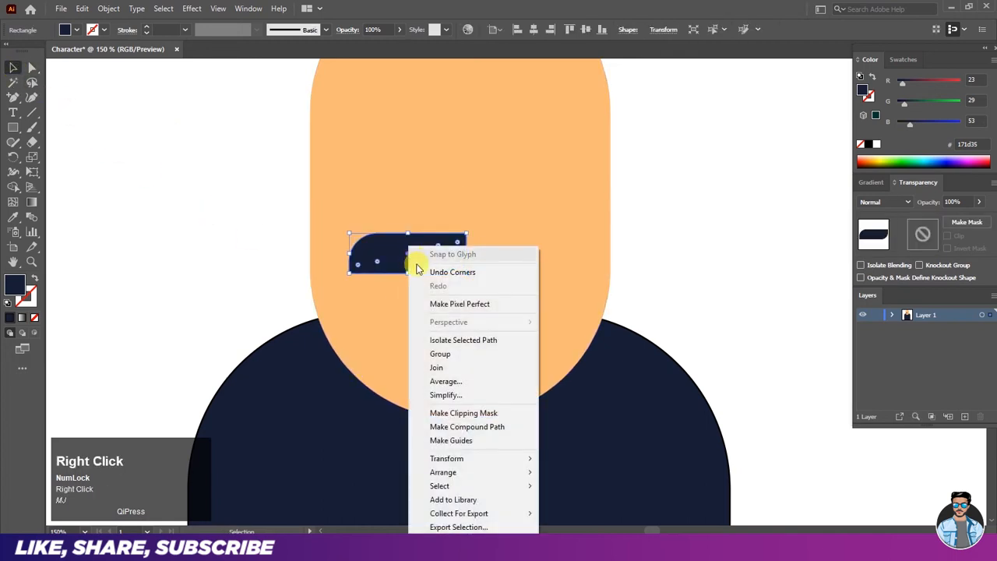
pyautogui.click(441, 461)
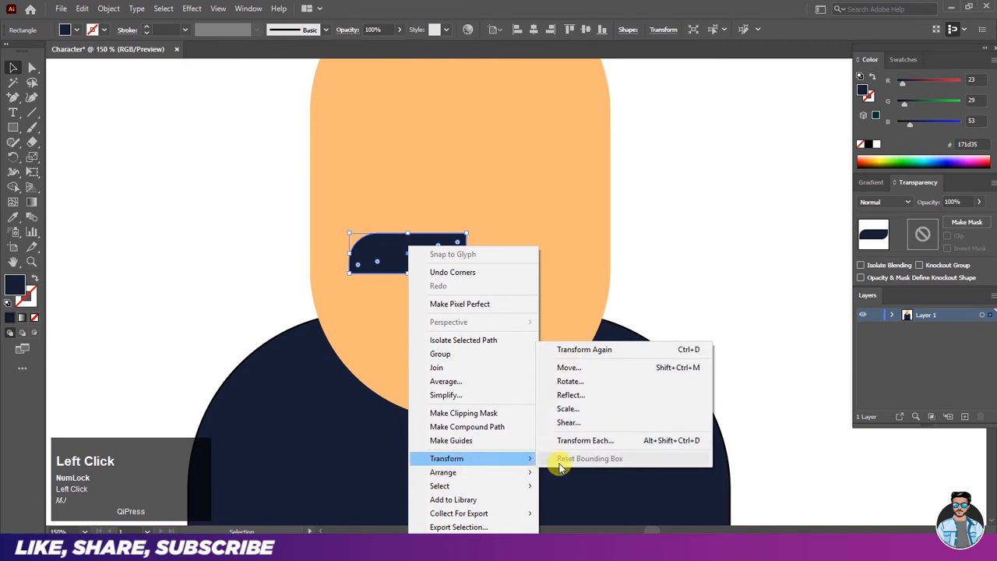
pyautogui.click(603, 399)
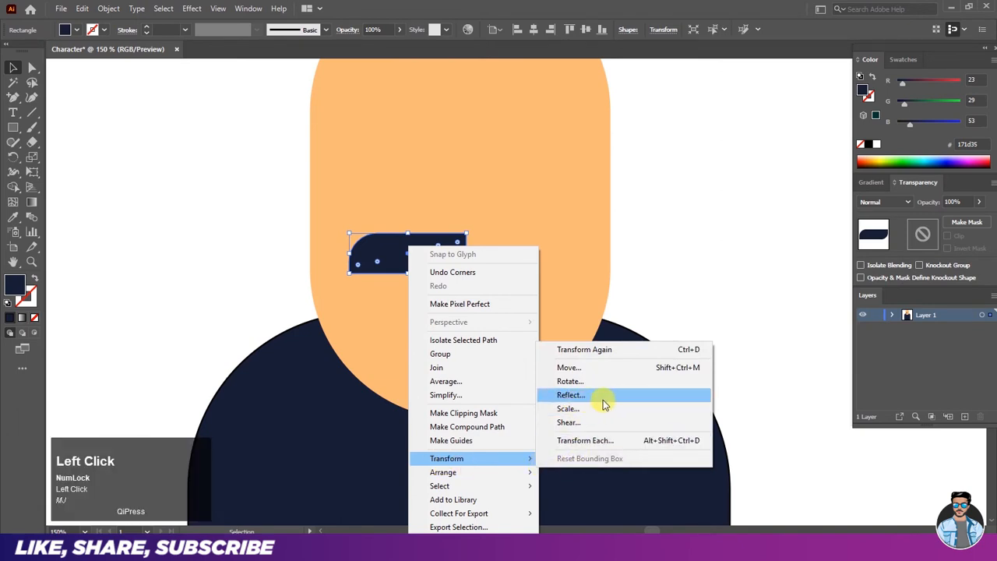
pyautogui.click(709, 303)
pyautogui.click(707, 303)
pyautogui.moveTo(410, 257); pyautogui.dragTo(507, 258)
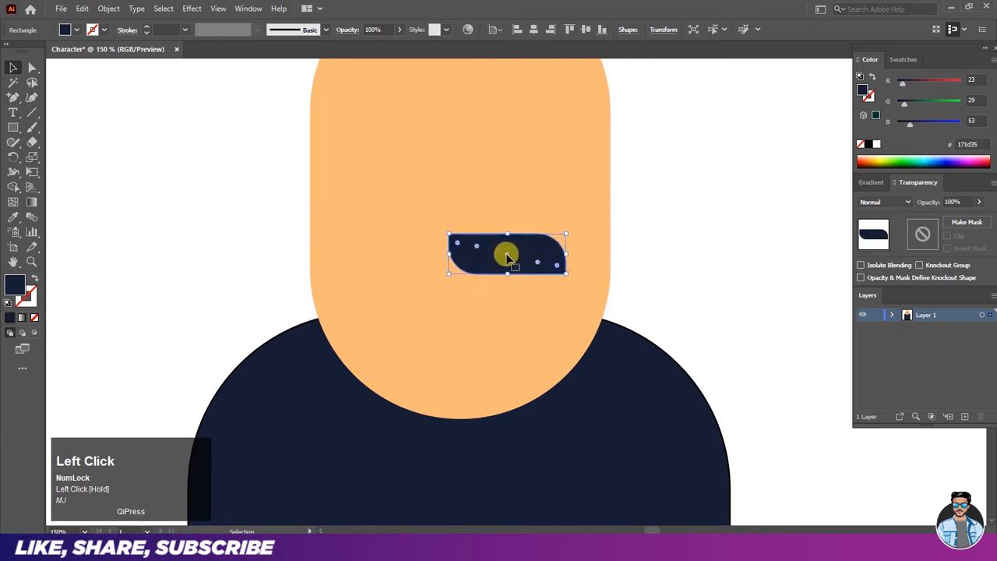
# - Create a vertically reflected copy of the shape and place it on the left so both halves meet as a moustache
pyautogui.rightClick(507, 258)
pyautogui.click(530, 458)
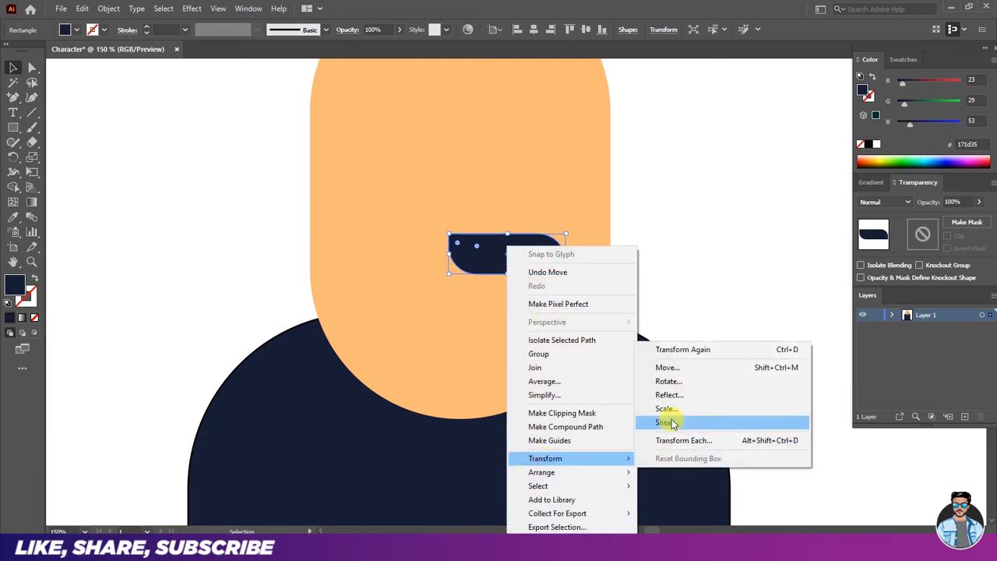
pyautogui.click(668, 395)
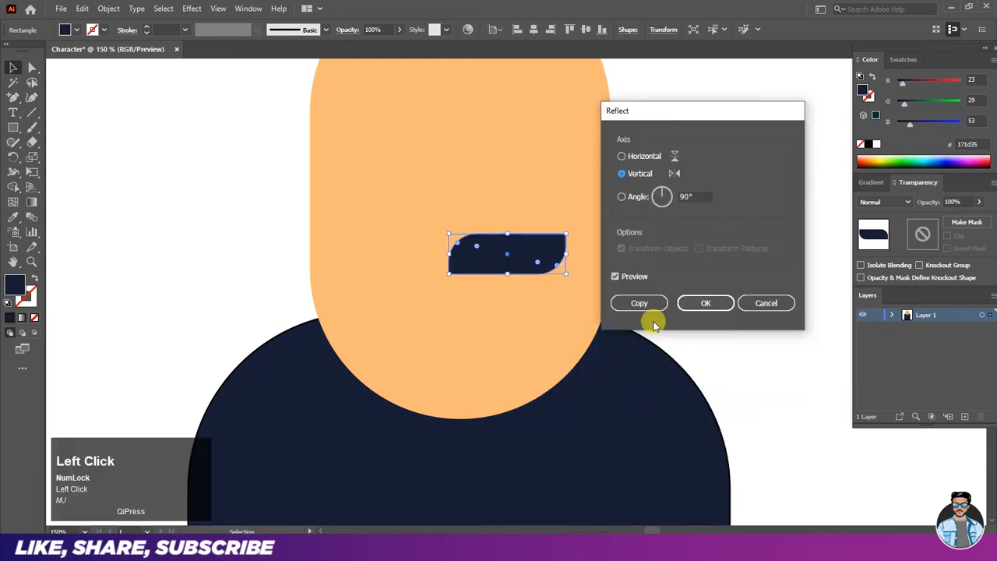
pyautogui.click(642, 311)
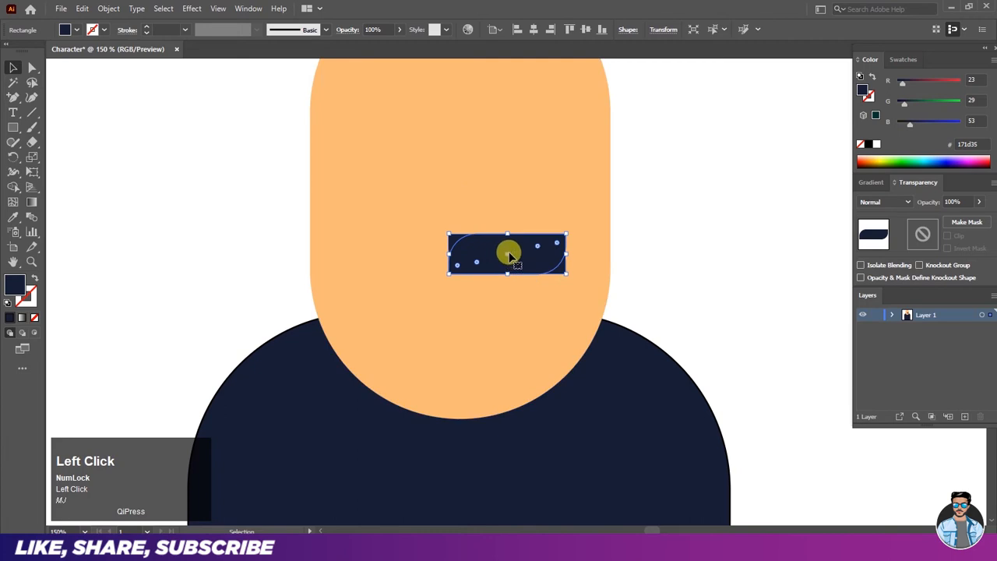
pyautogui.moveTo(507, 259); pyautogui.dragTo(392, 259)
pyautogui.click(203, 239)
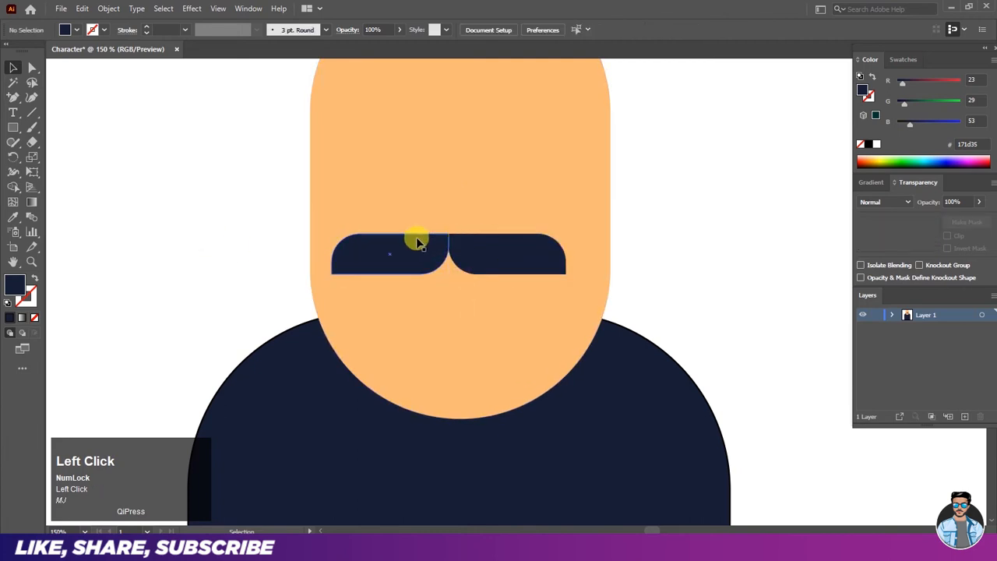
# - Narrow both moustache halves together to about 179 px wide and centre them on the face
pyautogui.click(403, 249)
pyautogui.keyDown('shift'); pyautogui.click(481, 252); pyautogui.keyUp('shift')
pyautogui.moveTo(480, 251); pyautogui.dragTo(492, 260)
pyautogui.moveTo(574, 255); pyautogui.dragTo(557, 258)
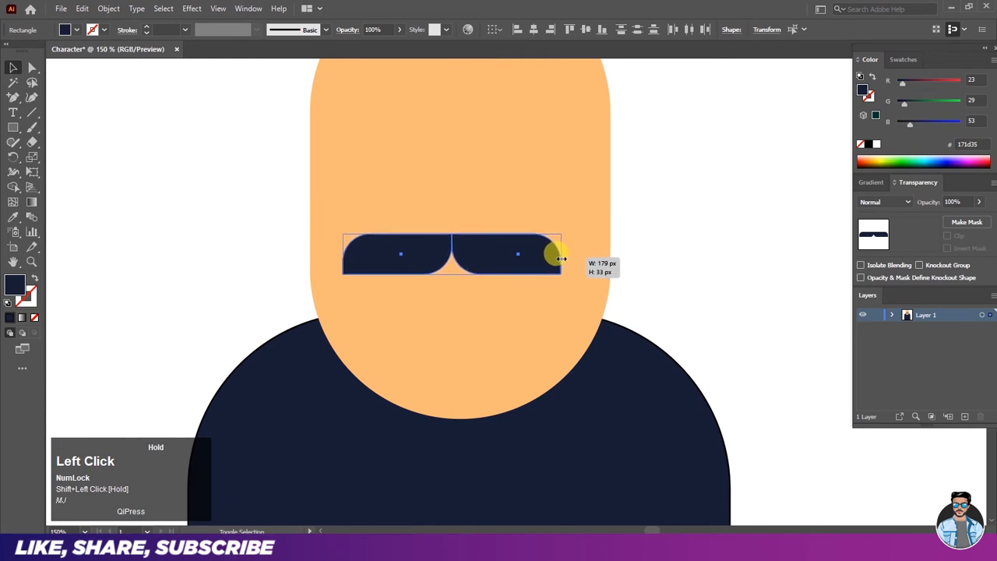
pyautogui.moveTo(492, 255); pyautogui.dragTo(497, 256)
pyautogui.click(653, 254)
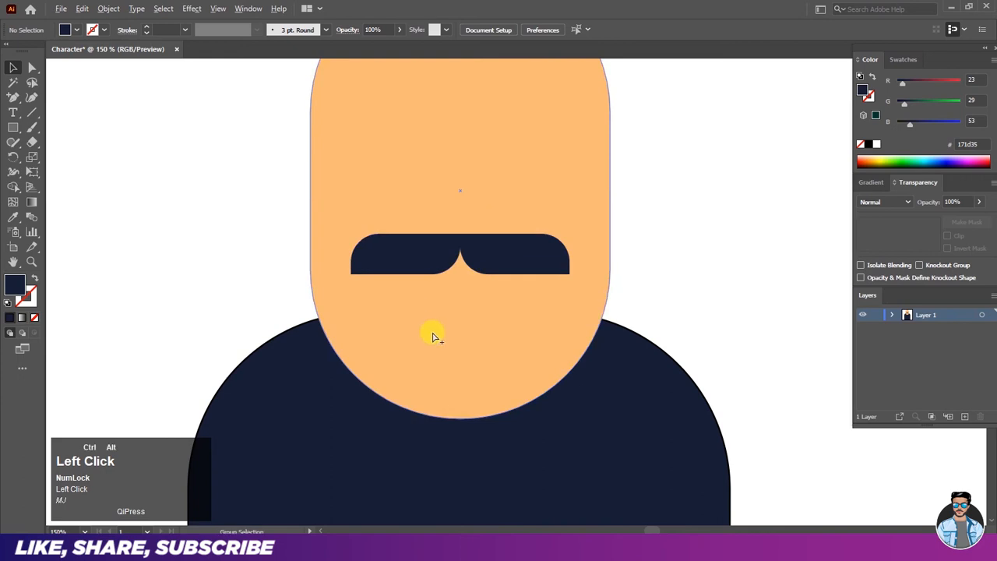
pyautogui.scroll(-2, 431, 329)
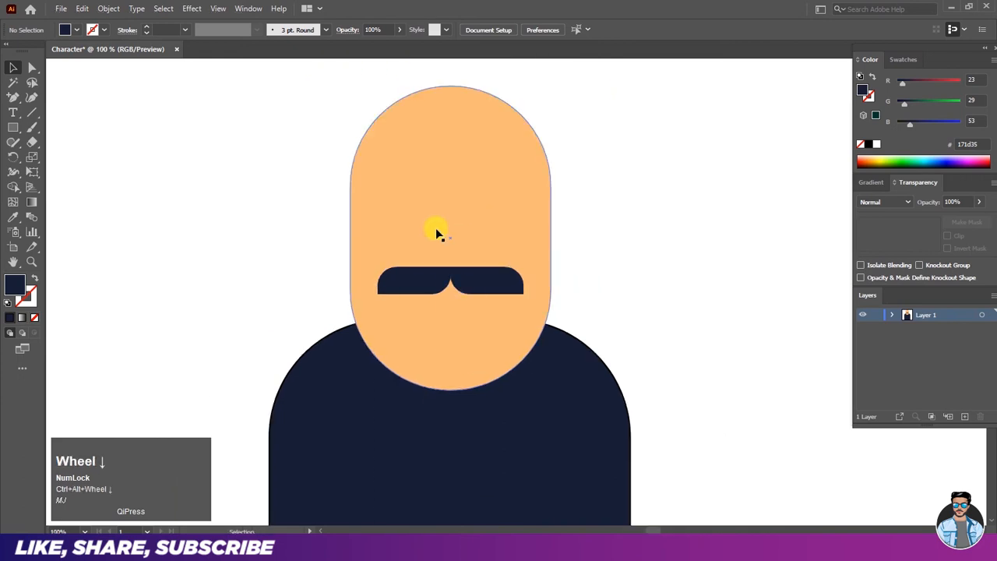
pyautogui.scroll(2, 449, 260)
# - Fill both moustache halves with black
pyautogui.click(432, 275)
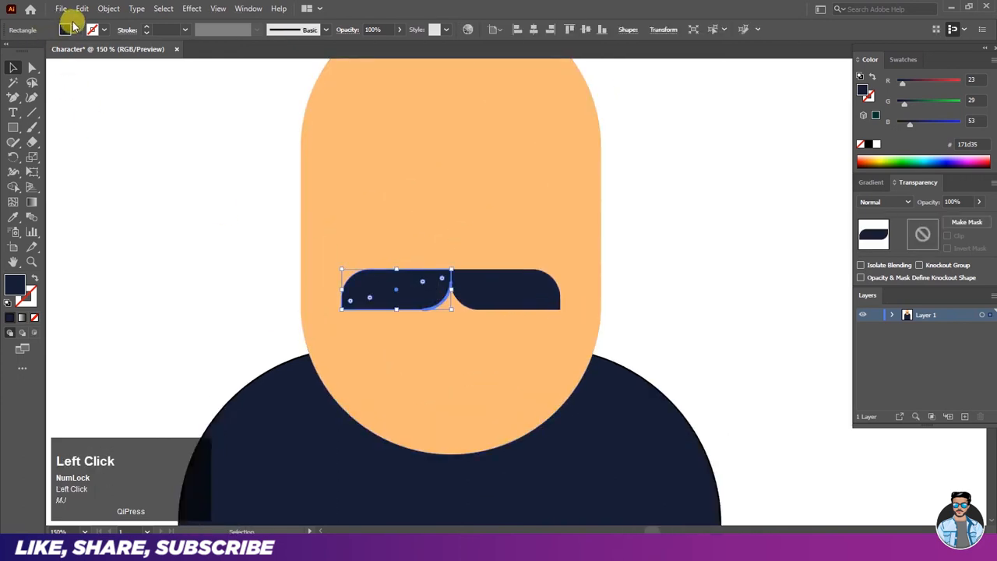
pyautogui.click(77, 29)
pyautogui.click(36, 52)
pyautogui.click(489, 289)
pyautogui.click(76, 31)
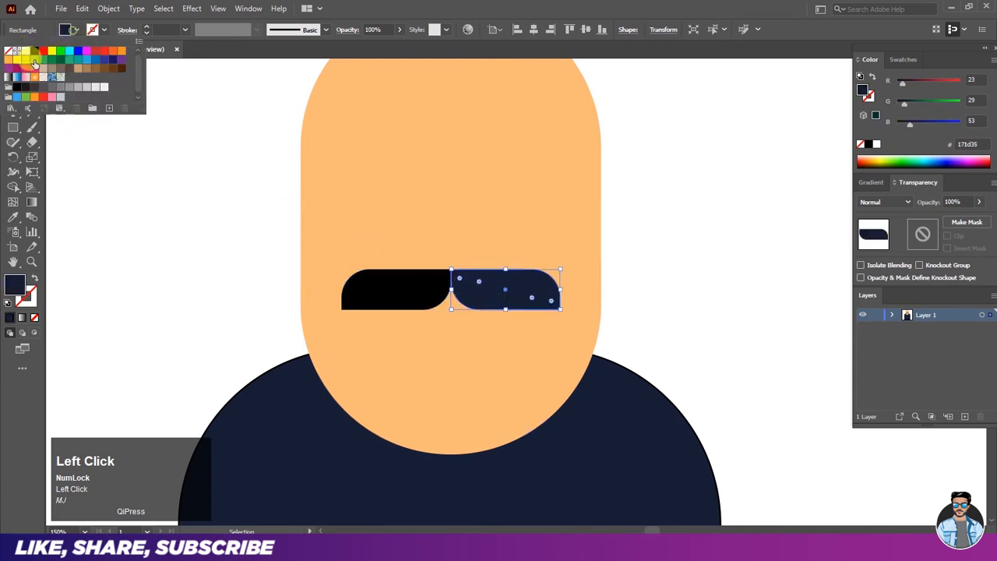
pyautogui.click(32, 53)
pyautogui.click(173, 260)
pyautogui.click(174, 261)
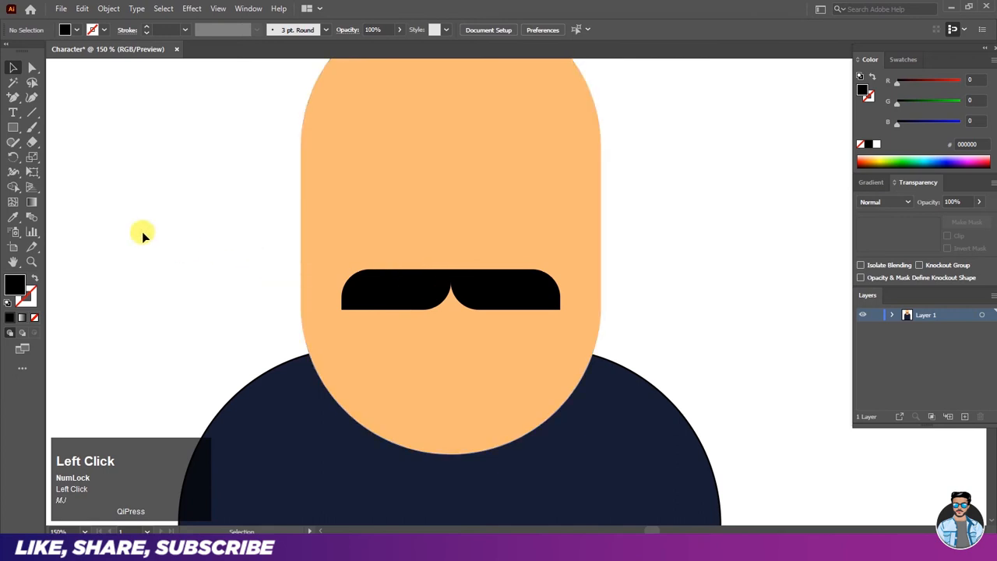
# - Draw a narrow vertical nose rectangle overlapping the moustache's centre and round all its corners to 18 px
pyautogui.moveTo(16, 134); pyautogui.dragTo(50, 129)
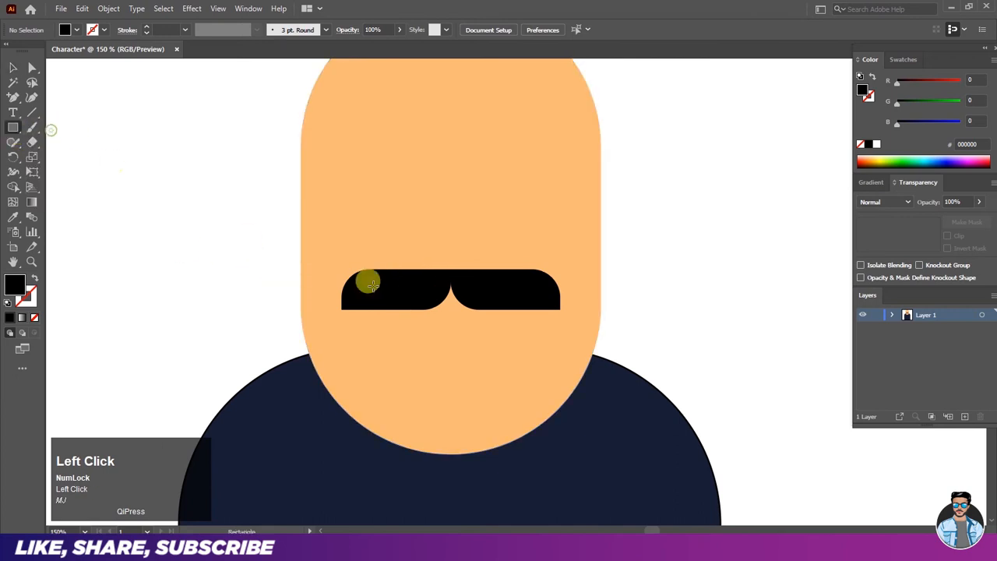
pyautogui.moveTo(428, 191); pyautogui.dragTo(470, 285)
pyautogui.click(31, 68)
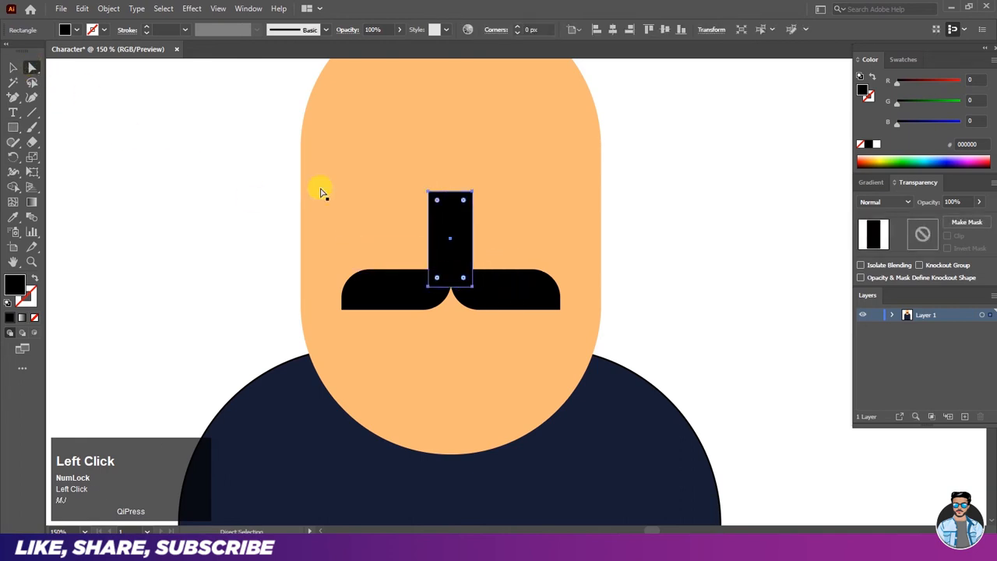
pyautogui.moveTo(437, 201); pyautogui.dragTo(447, 225)
# - Fill the nose shape with the dark orange colour db6d00
pyautogui.click(76, 35)
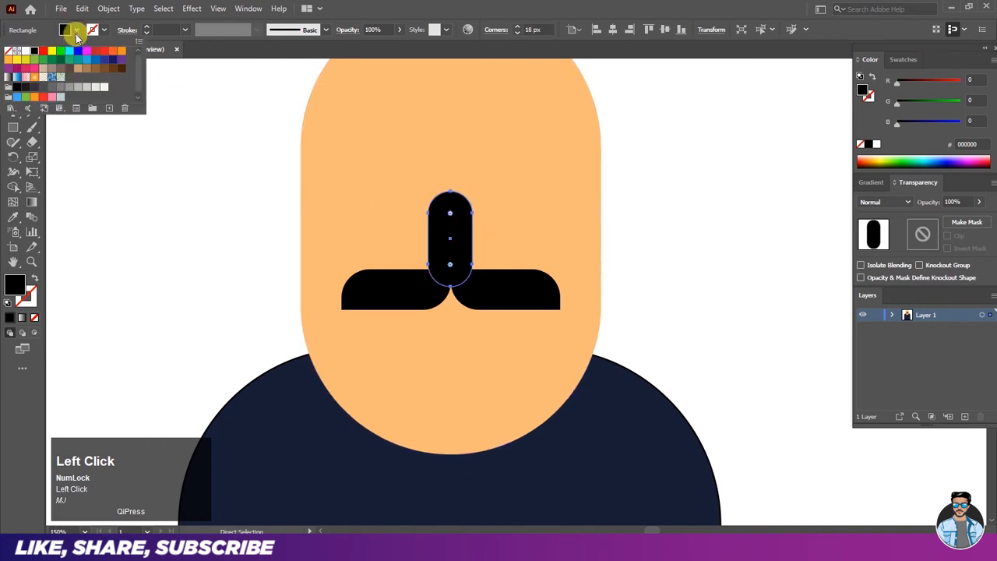
pyautogui.click(122, 53)
pyautogui.click(133, 194)
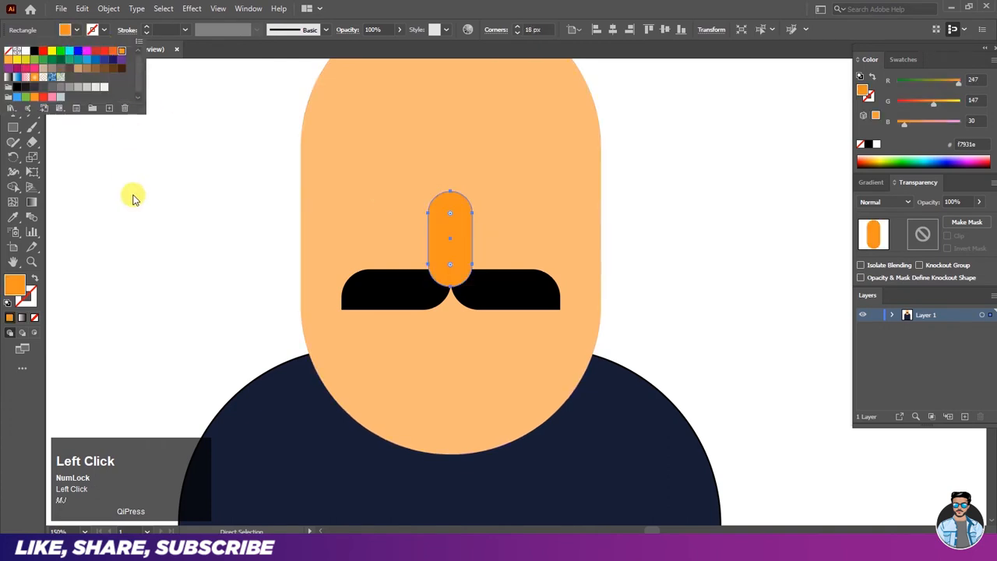
pyautogui.doubleClick(15, 286)
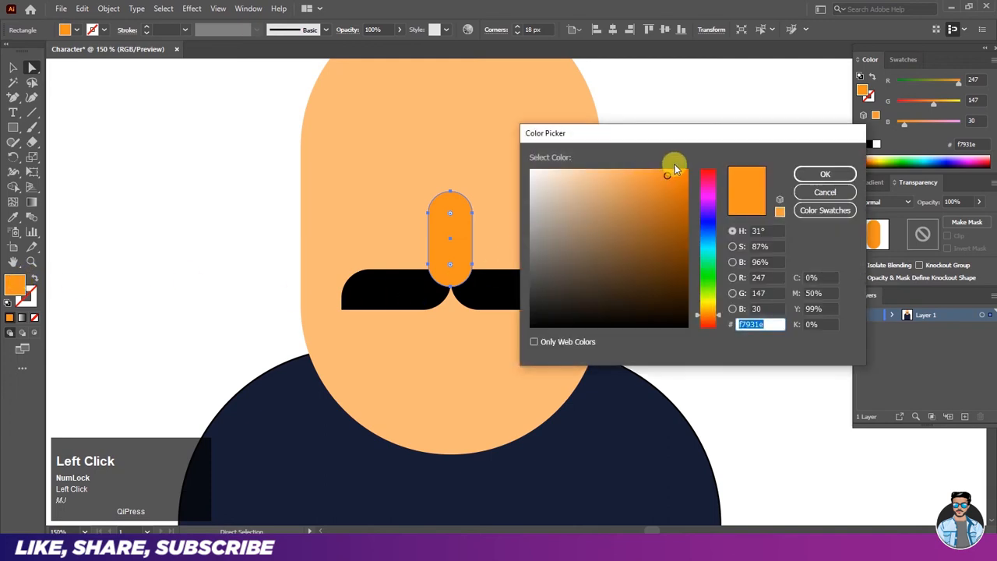
pyautogui.moveTo(670, 175); pyautogui.dragTo(682, 187)
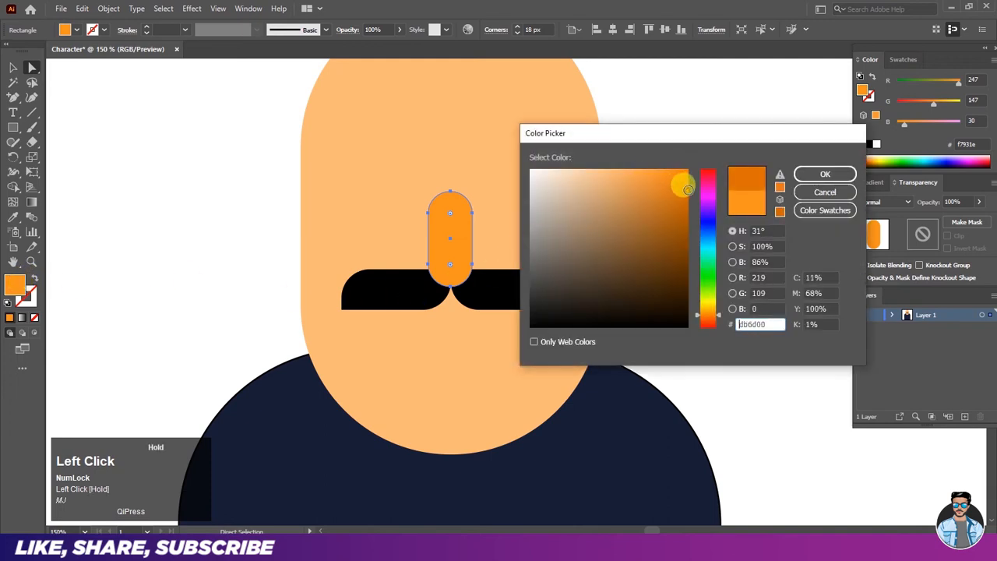
pyautogui.click(802, 176)
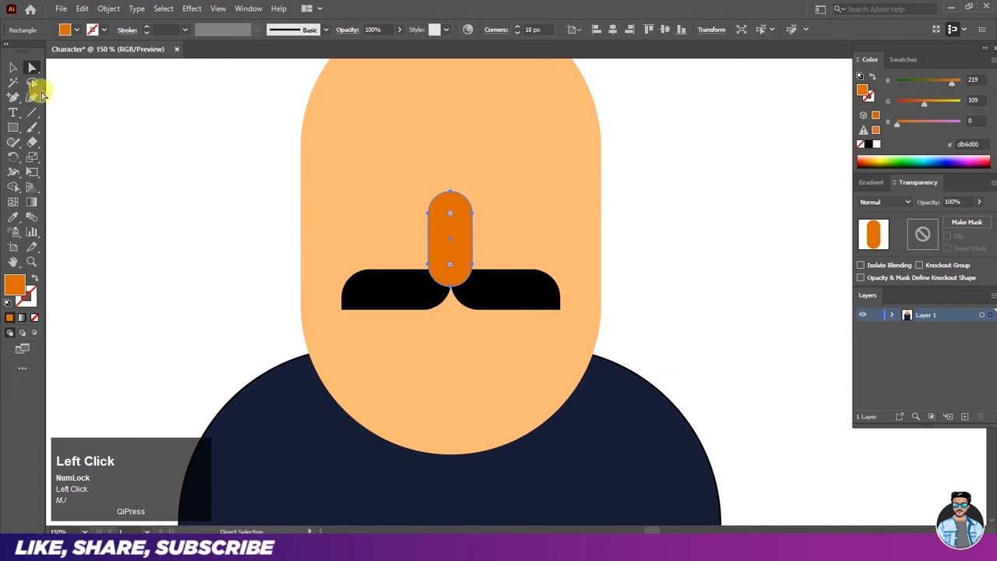
pyautogui.click(12, 71)
pyautogui.click(138, 145)
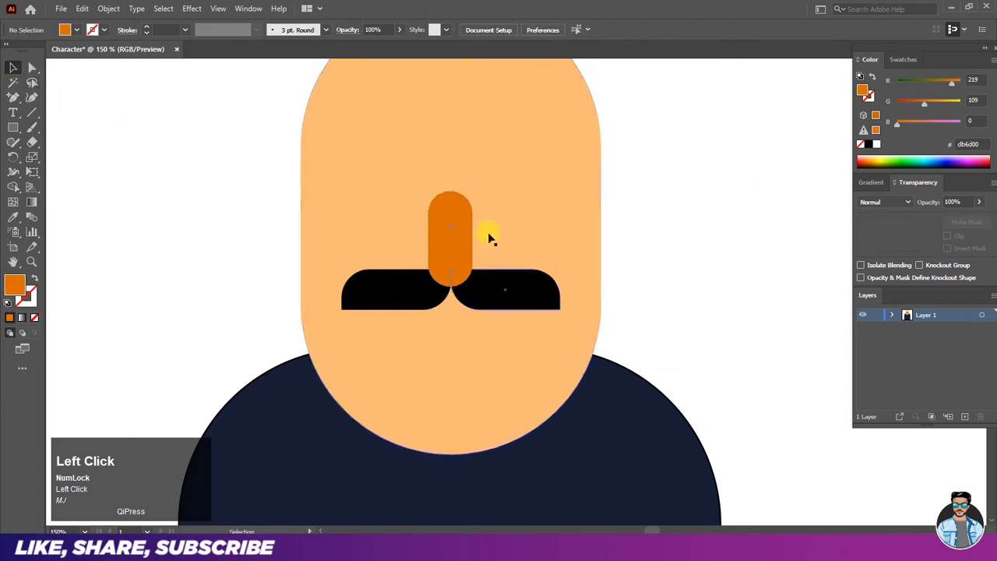
# - Draw a small square with no fill and a black 1 pt stroke on the empty canvas left of the head
pyautogui.scroll(-1, 391, 319)
pyautogui.scroll(1, 420, 254)
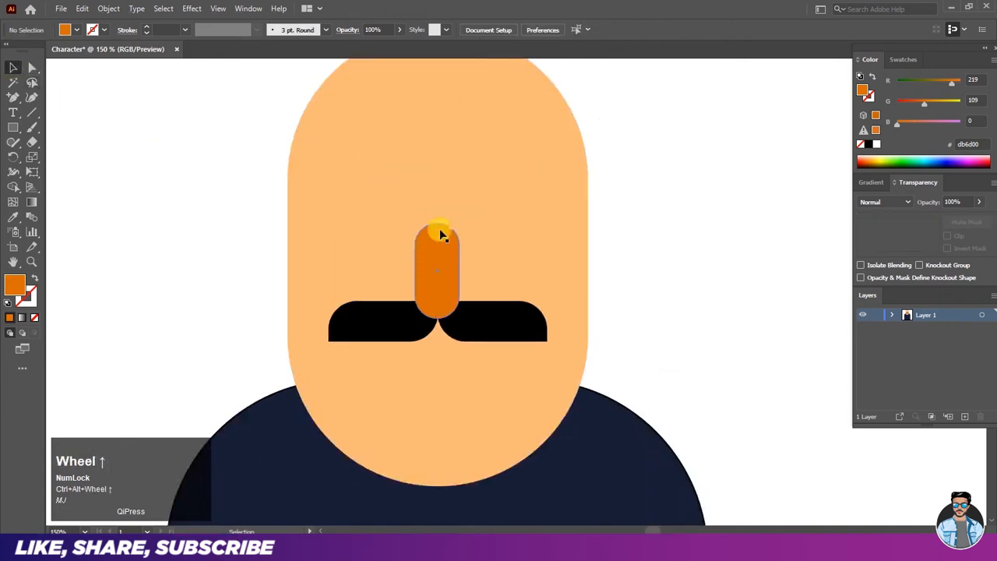
pyautogui.press('space')
pyautogui.moveTo(460, 180); pyautogui.dragTo(468, 204)
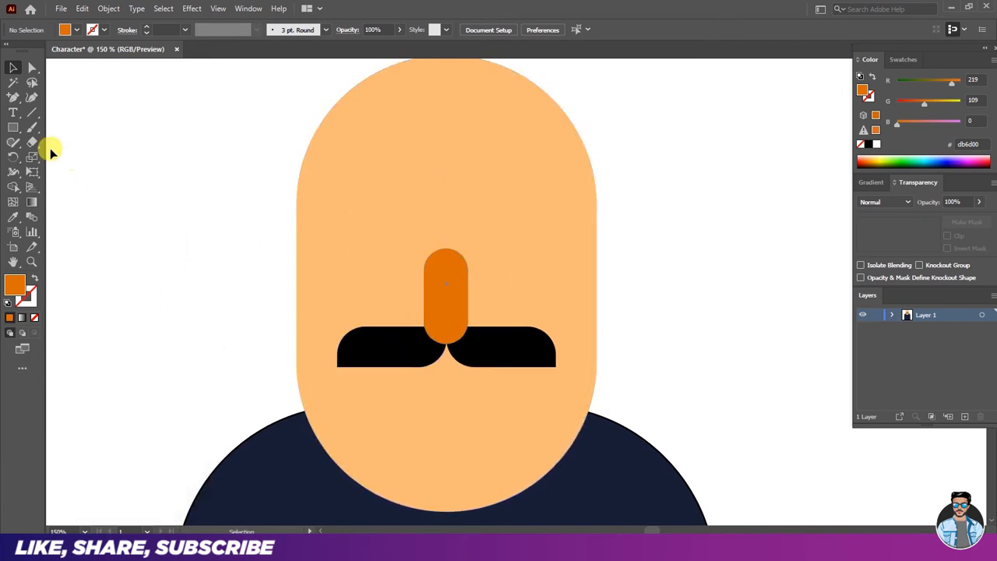
pyautogui.moveTo(17, 132); pyautogui.dragTo(43, 127)
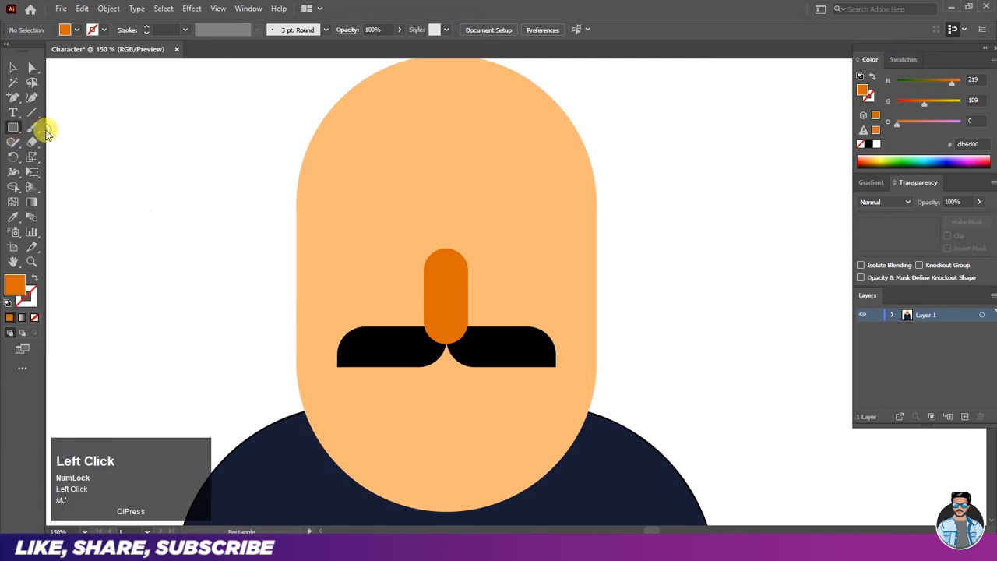
pyautogui.click(75, 32)
pyautogui.click(8, 50)
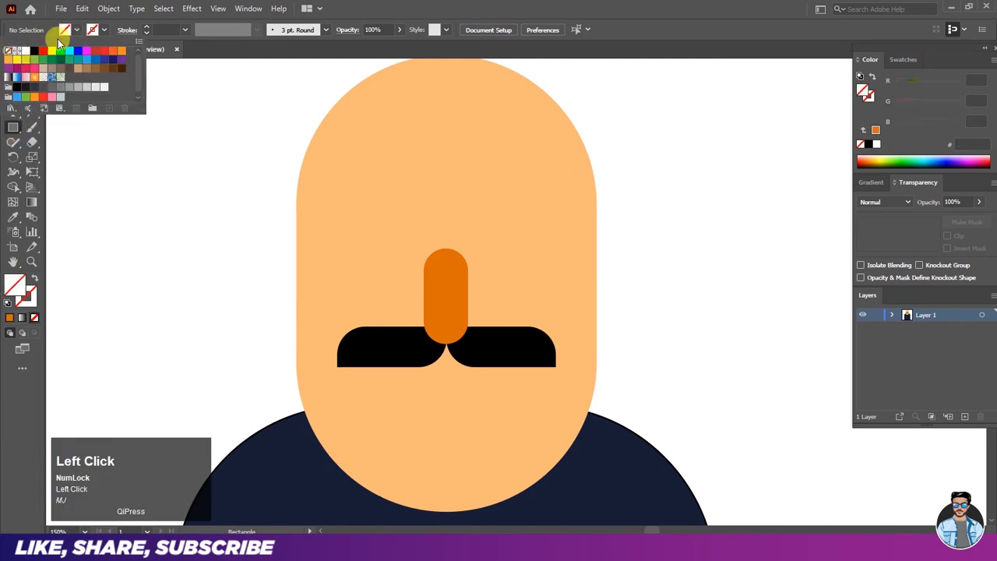
pyautogui.click(104, 31)
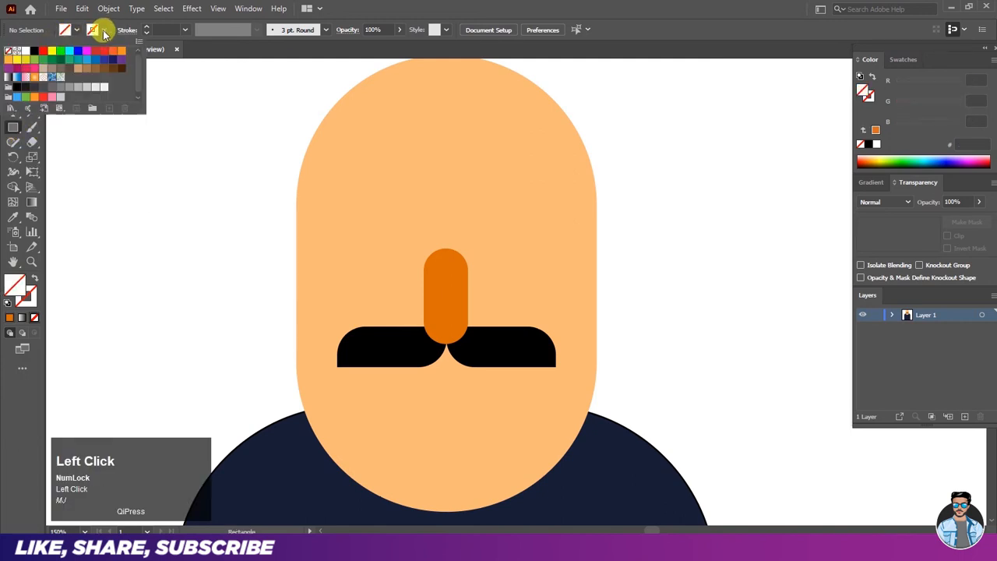
pyautogui.click(34, 53)
pyautogui.scroll(-1, 423, 232)
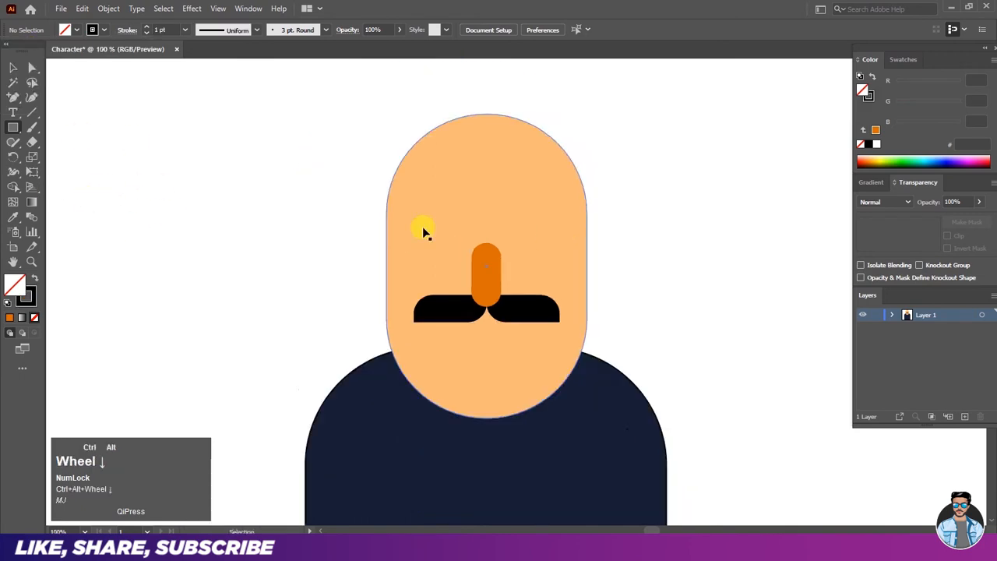
pyautogui.scroll(1, 246, 227)
pyautogui.moveTo(180, 172)
pyautogui.mouseDown()
pyautogui.moveTo(262, 258)
pyautogui.moveTo(261, 249)
pyautogui.mouseUp()
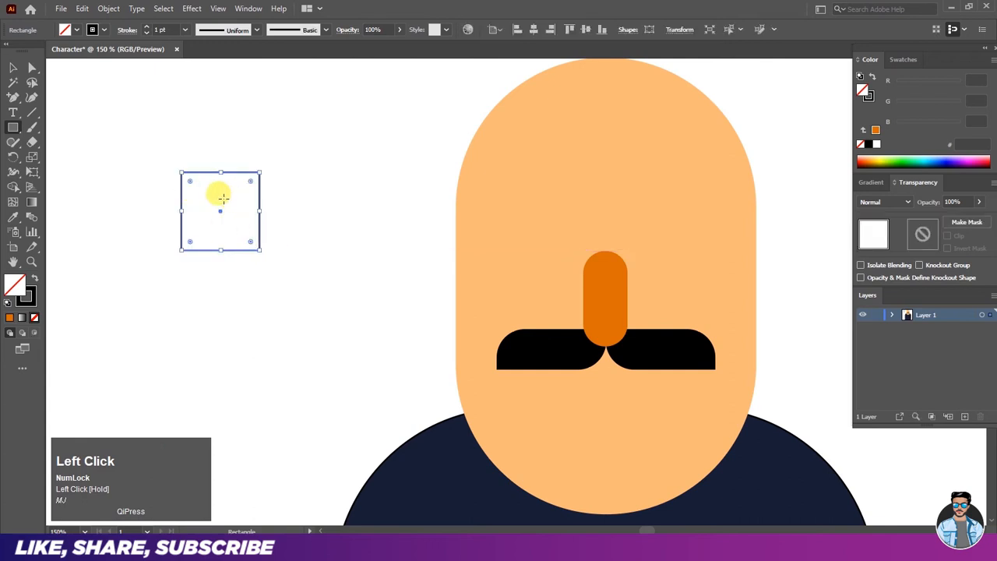
# - Round the square's two lower corners to 32 px so its bottom forms a half circle
pyautogui.click(30, 69)
pyautogui.scroll(1, 186, 208)
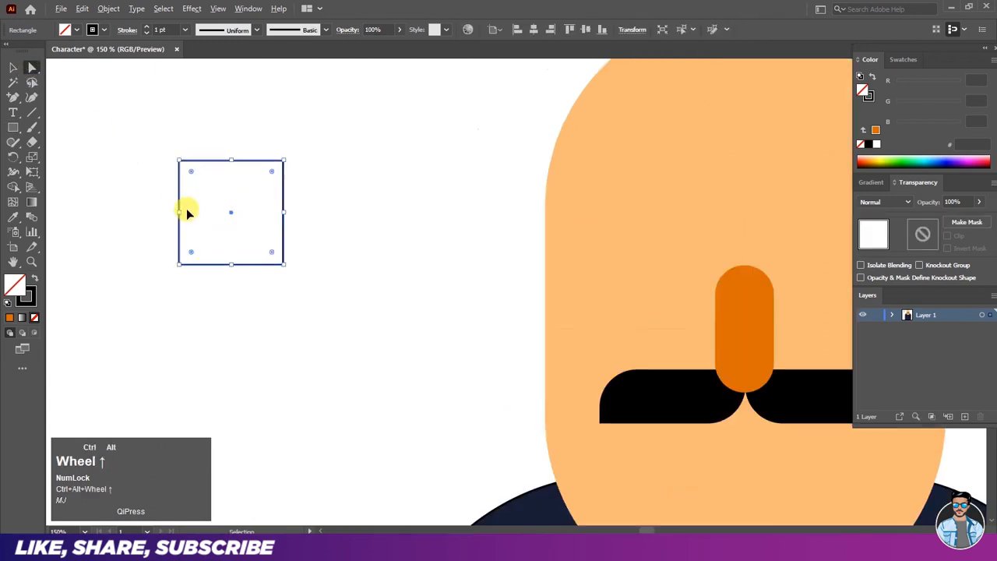
pyautogui.click(188, 258)
pyautogui.keyDown('shift'); pyautogui.click(286, 262); pyautogui.keyUp('shift')
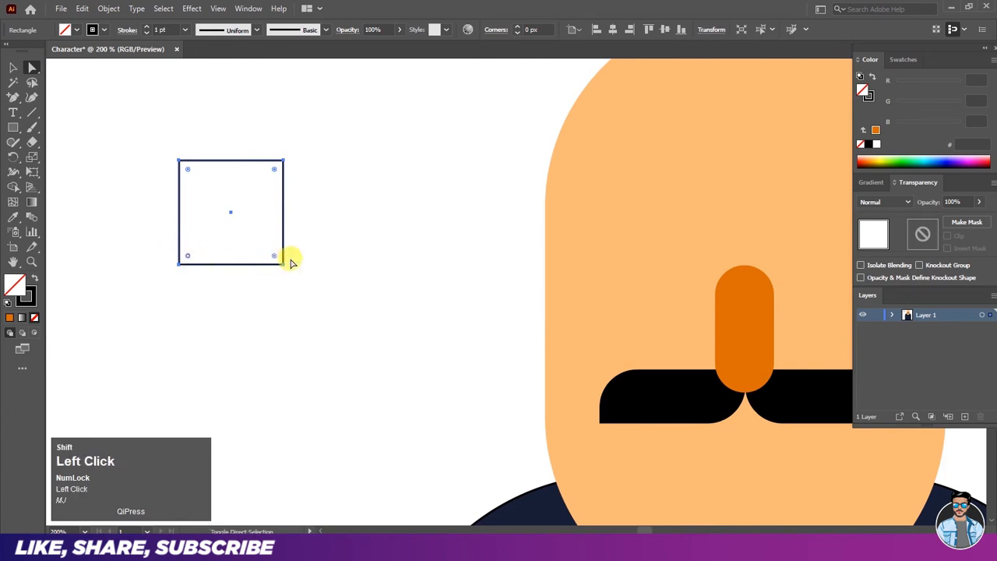
pyautogui.moveTo(274, 257); pyautogui.dragTo(240, 205)
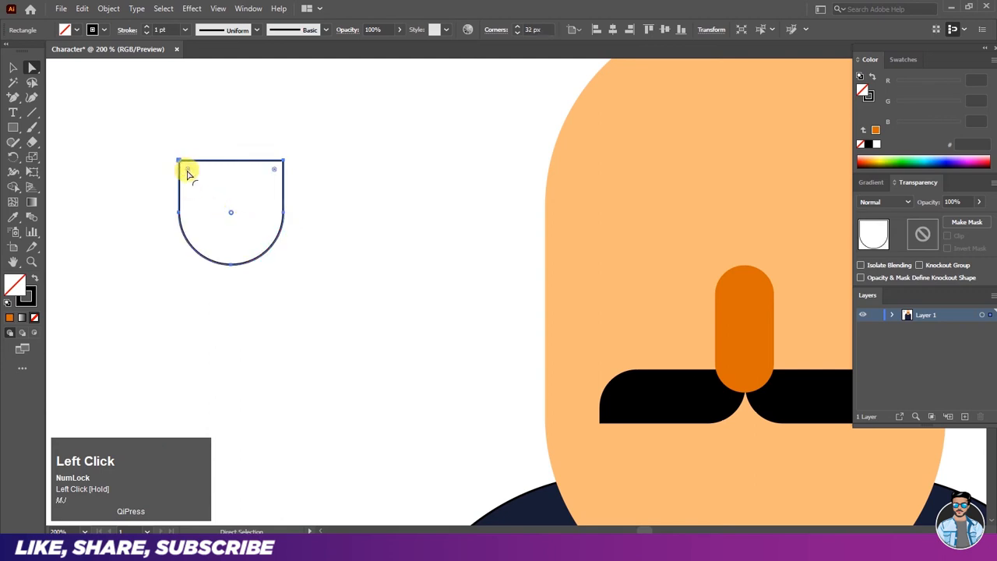
# - Round the outlined shape's two upper corners to about 8 px
pyautogui.keyDown('shift'); pyautogui.click(274, 169); pyautogui.keyUp('shift')
pyautogui.moveTo(274, 172); pyautogui.dragTo(271, 182)
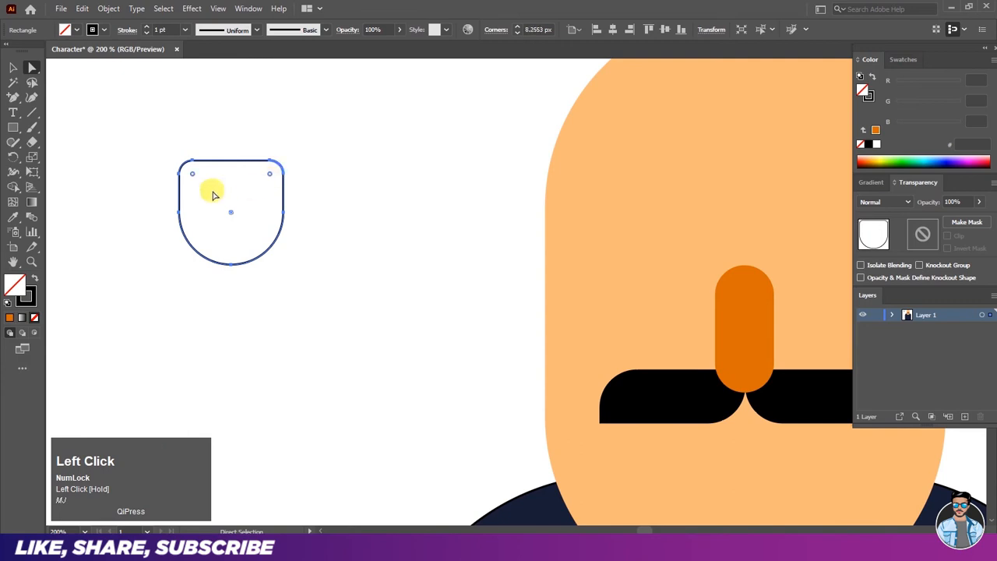
pyautogui.click(12, 68)
pyautogui.click(138, 114)
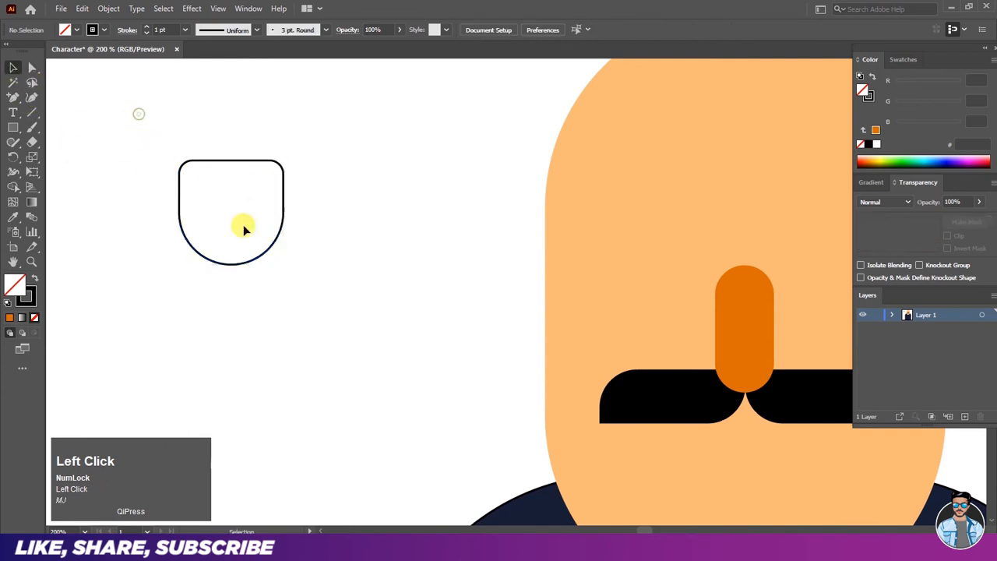
# - Fill the rounded outlined shape with the dark navy 171d35 sampled from the character's body
pyautogui.click(210, 161)
pyautogui.moveTo(14, 222); pyautogui.dragTo(53, 224)
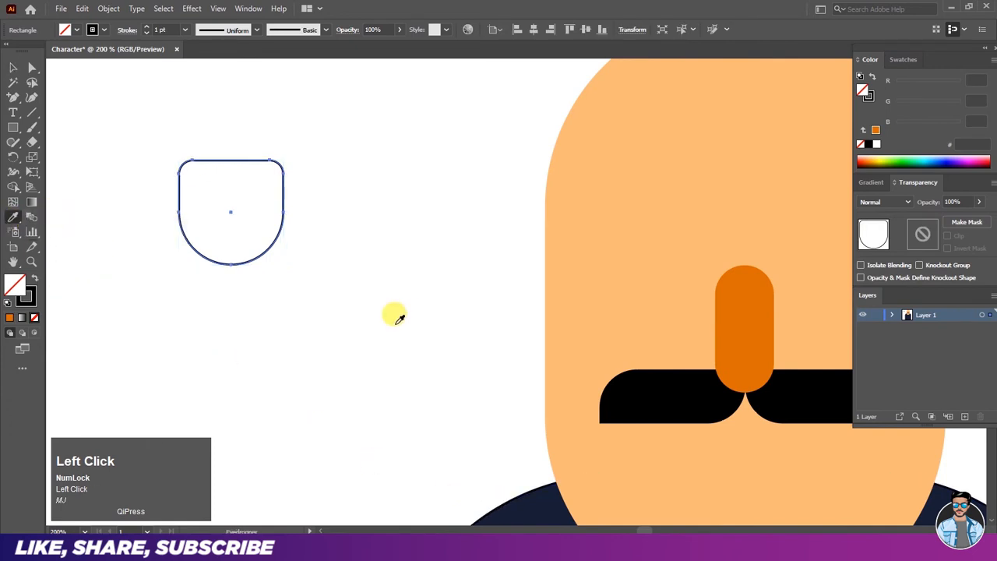
pyautogui.scroll(-1, 403, 317)
pyautogui.click(500, 481)
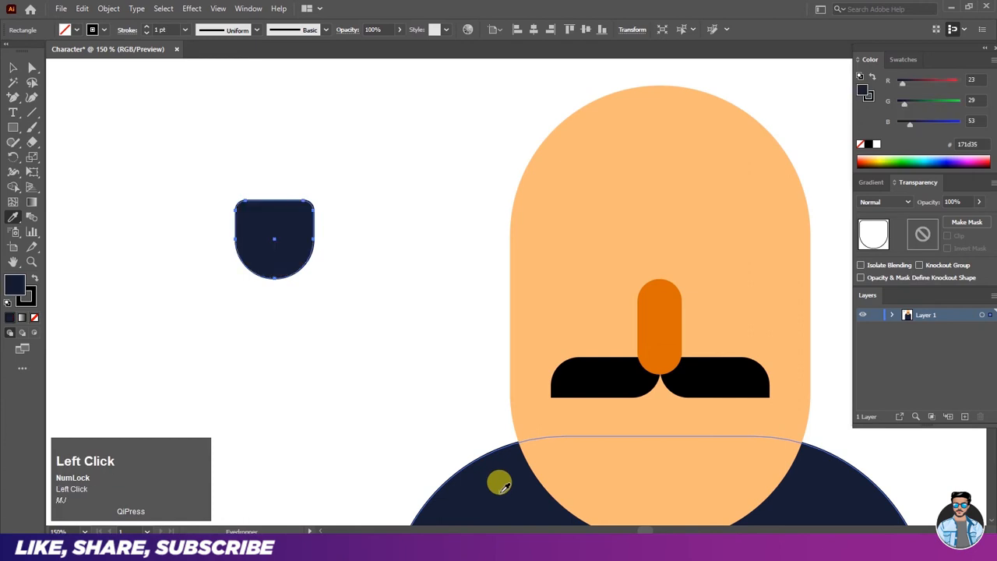
pyautogui.click(13, 67)
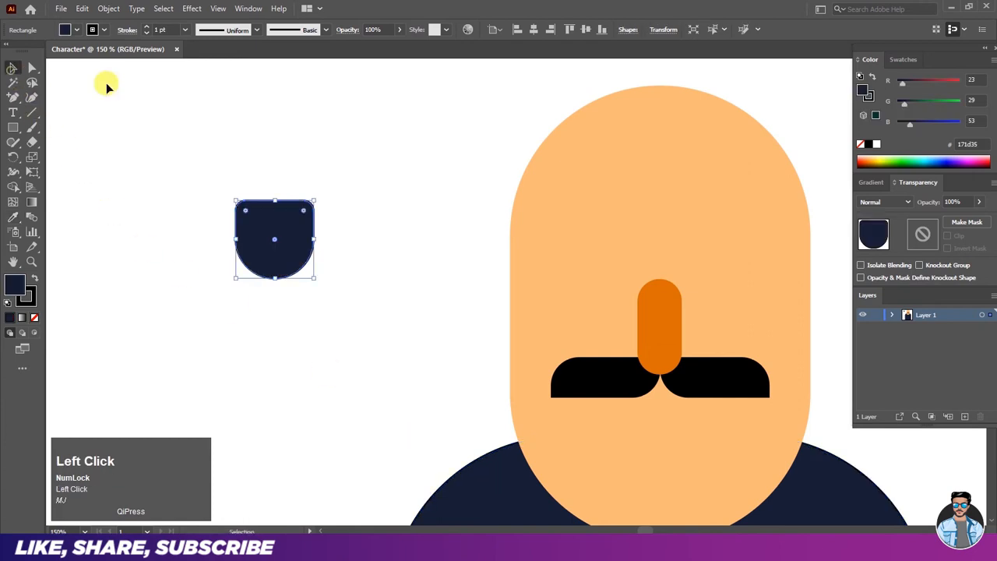
pyautogui.click(150, 90)
# - Remove the stroke from the navy lens shape
pyautogui.scroll(1, 277, 239)
pyautogui.click(277, 239)
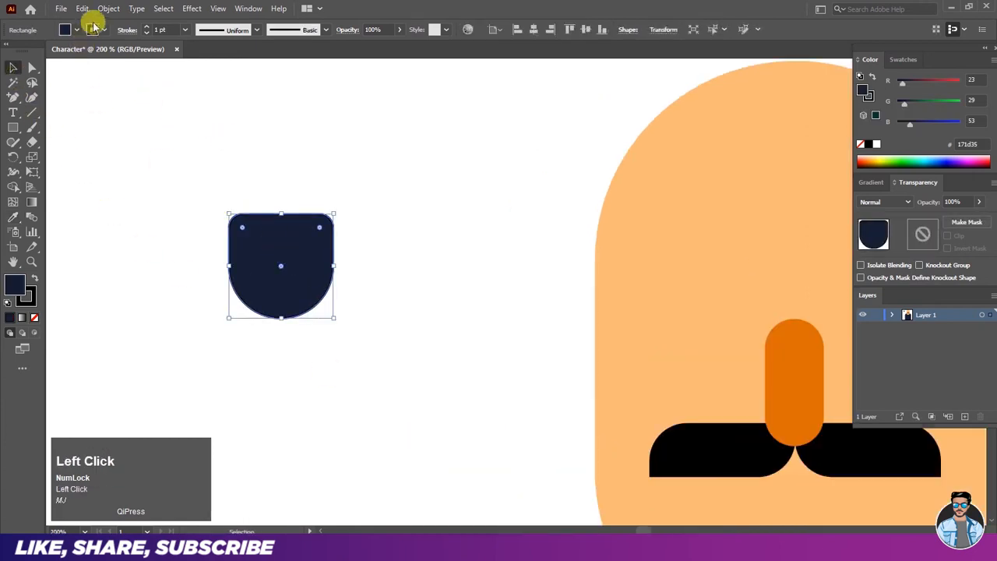
pyautogui.click(93, 30)
pyautogui.click(7, 52)
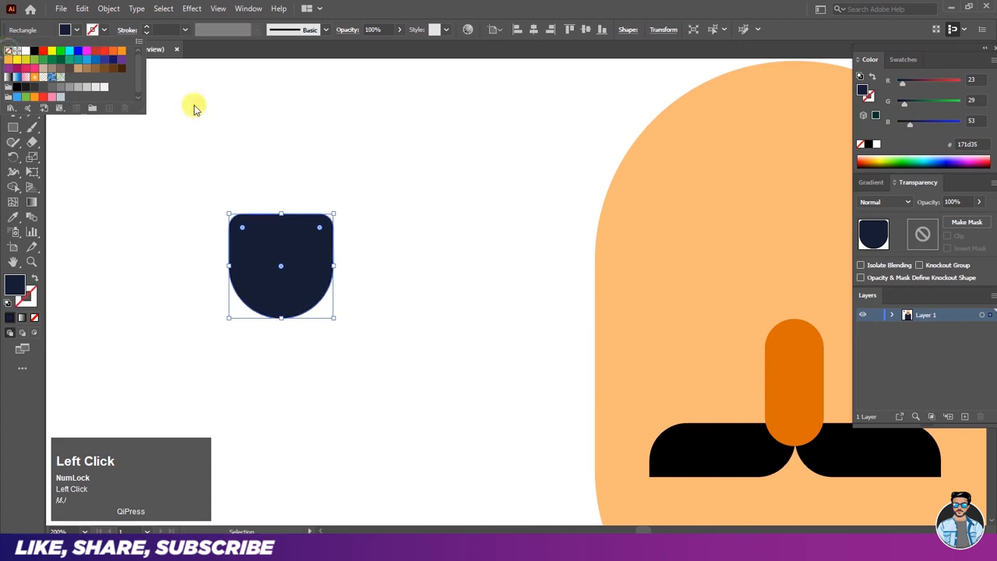
pyautogui.click(257, 130)
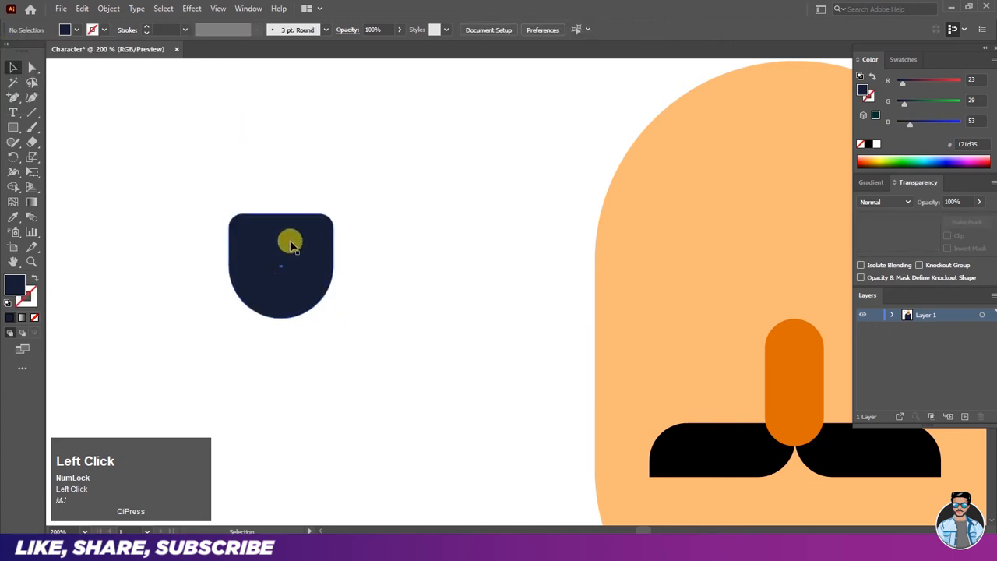
# - Draw a narrow vertical rectangle across the navy lens and shear its top sideways into a right-leaning bar
pyautogui.moveTo(11, 130); pyautogui.dragTo(53, 131)
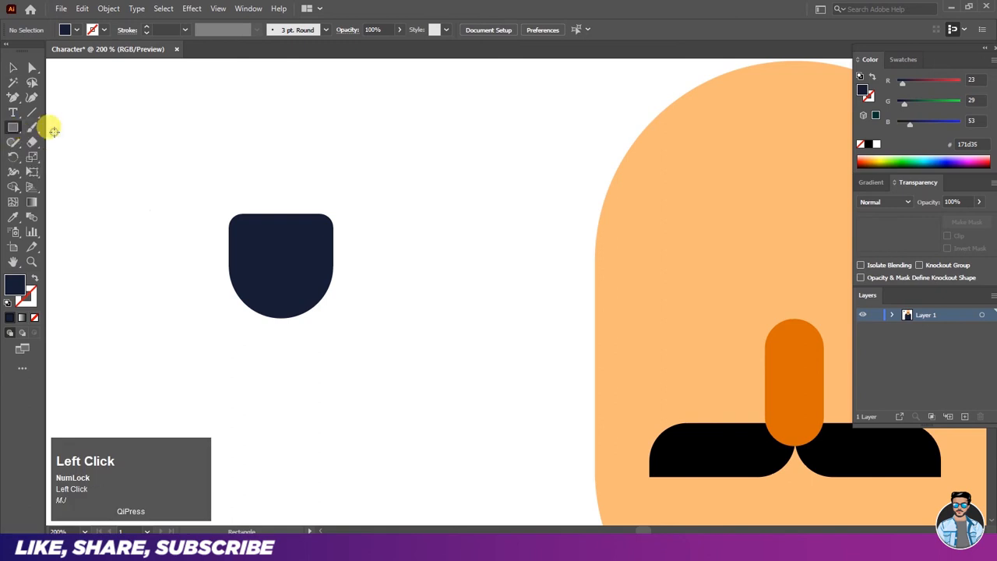
pyautogui.moveTo(250, 195); pyautogui.dragTo(267, 330)
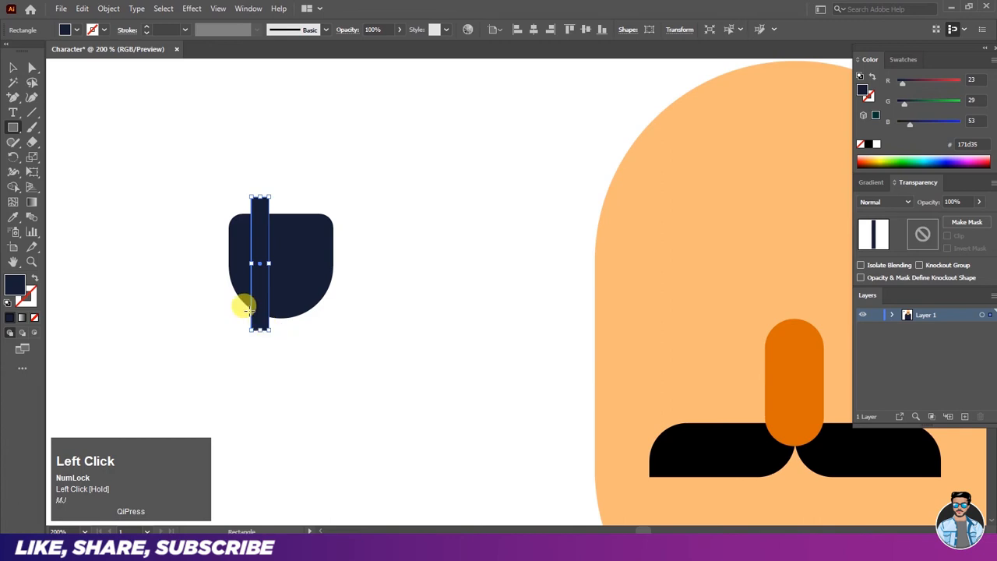
pyautogui.moveTo(36, 178); pyautogui.dragTo(66, 176)
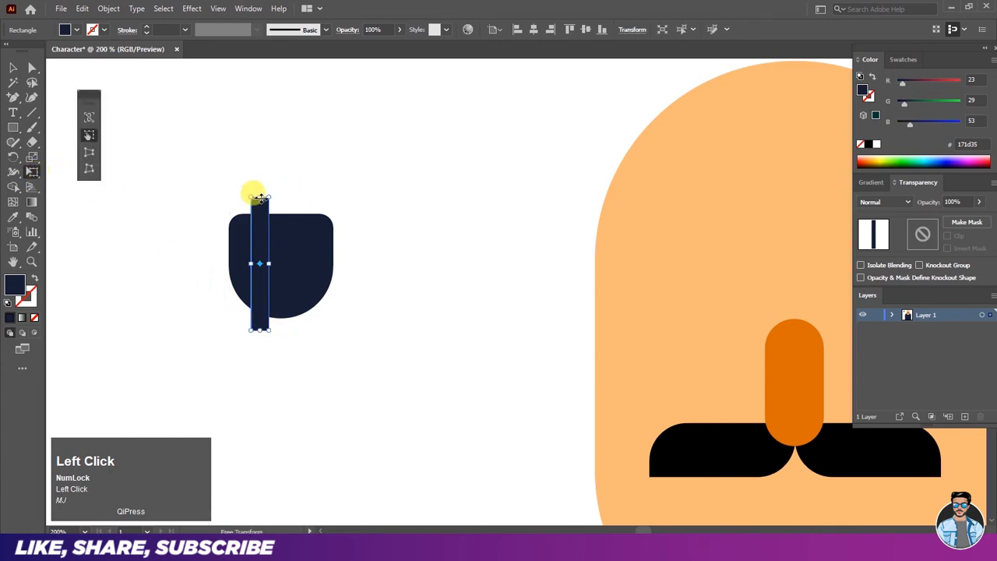
pyautogui.moveTo(259, 198); pyautogui.dragTo(292, 200)
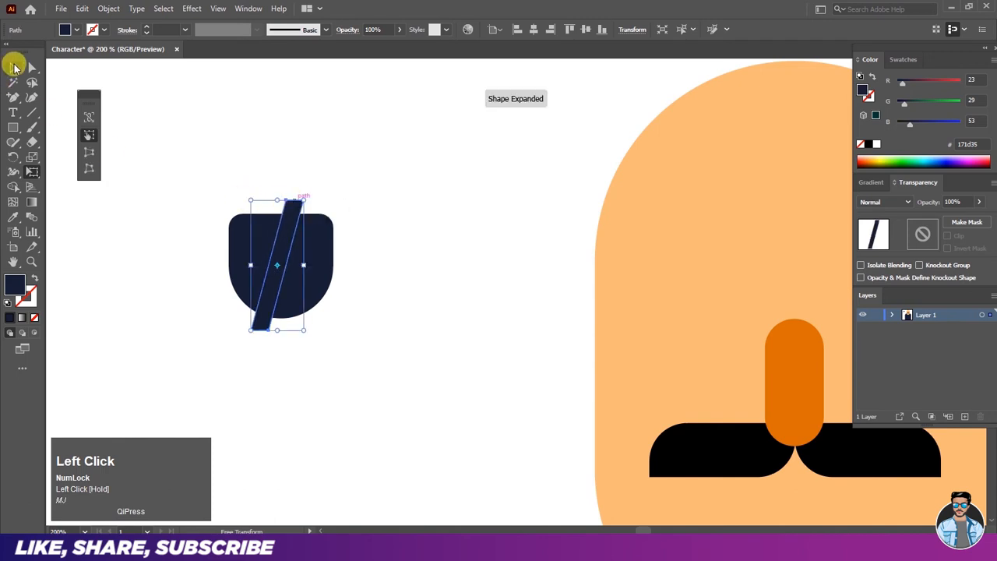
# - Move the slanted bar to the left of the lens and paste a slightly larger copy in front, offset to its right
pyautogui.click(14, 66)
pyautogui.moveTo(285, 239); pyautogui.dragTo(159, 216)
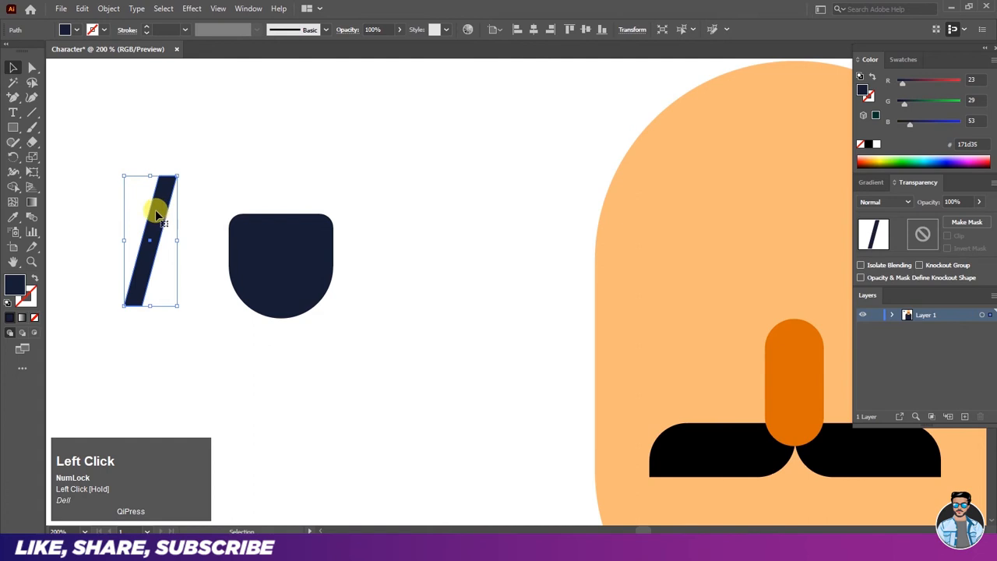
pyautogui.click(83, 9)
pyautogui.click(94, 68)
pyautogui.click(84, 9)
pyautogui.click(90, 96)
pyautogui.moveTo(154, 232); pyautogui.dragTo(160, 231)
pyautogui.moveTo(180, 305); pyautogui.dragTo(187, 316)
pyautogui.moveTo(161, 229); pyautogui.dragTo(162, 222)
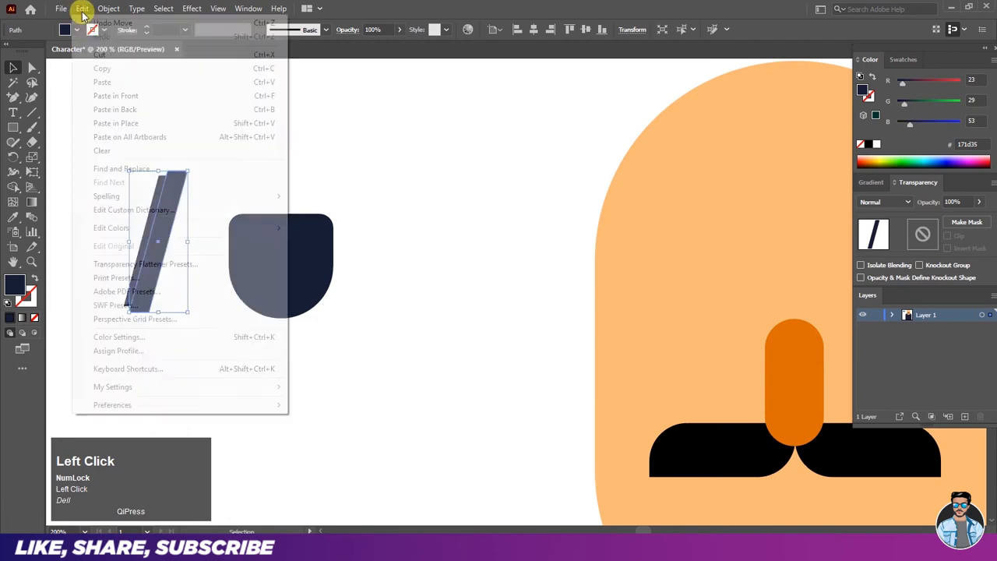
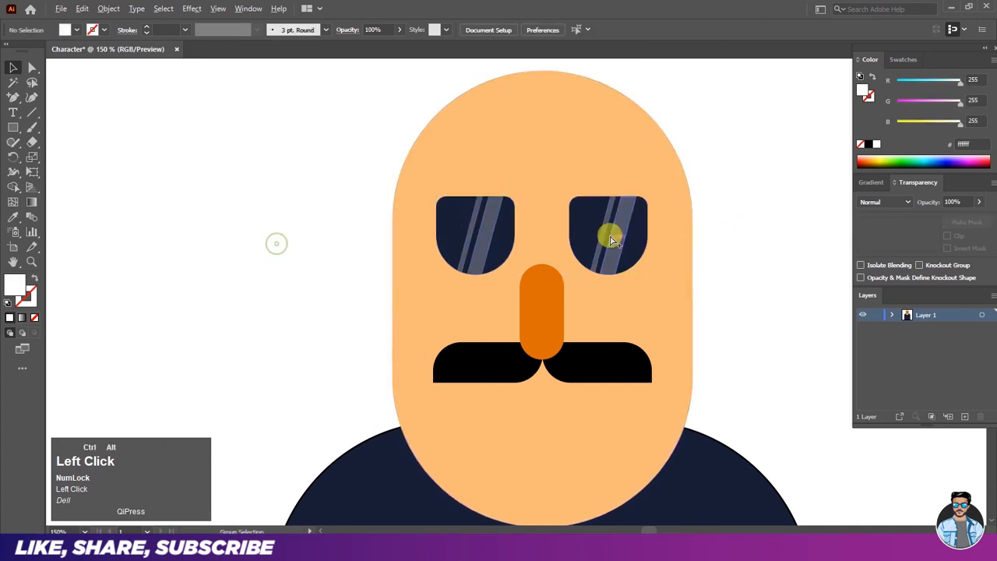
# - Draw a straight horizontal line with a black fill between the upper inner edges of the two lenses using the Pen tool
pyautogui.keyDown('ctrl'); pyautogui.keyDown('alt'); pyautogui.scroll(1, 608, 227); pyautogui.keyUp('alt'); pyautogui.keyUp('ctrl')
pyautogui.moveTo(13, 98); pyautogui.dragTo(72, 105)
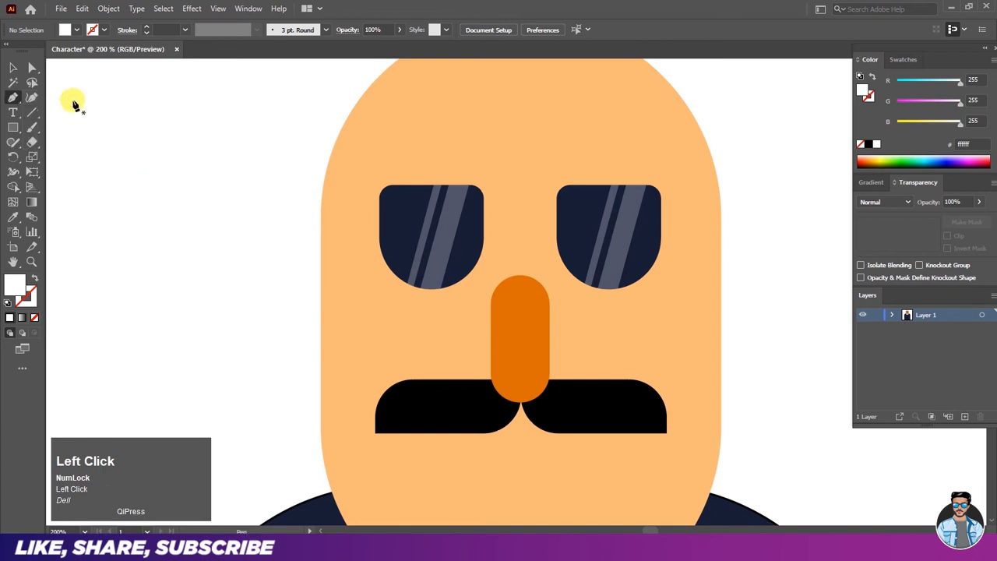
pyautogui.click(76, 31)
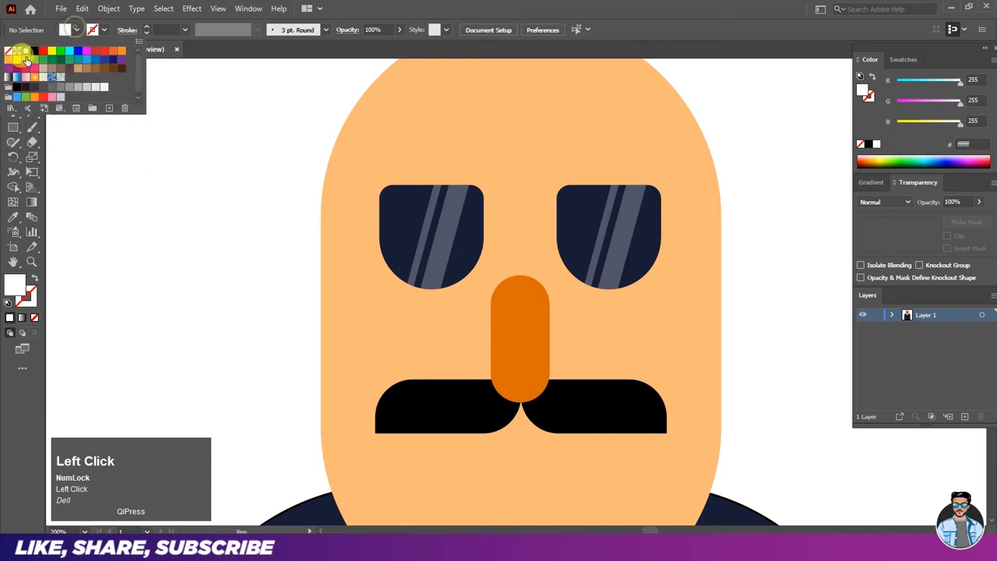
pyautogui.click(34, 53)
pyautogui.click(99, 163)
pyautogui.click(486, 201)
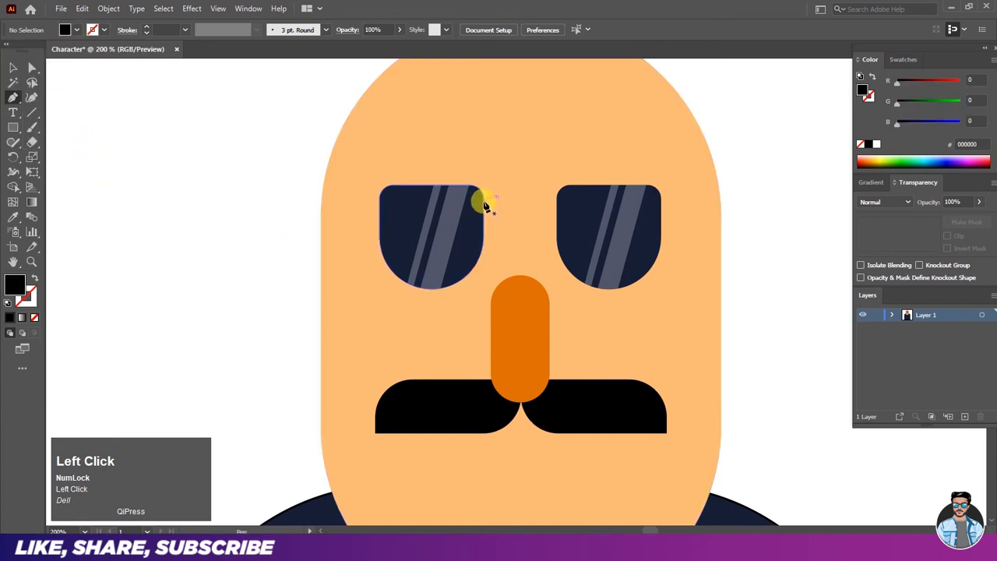
pyautogui.keyDown('shift'); pyautogui.click(557, 203); pyautogui.keyUp('shift')
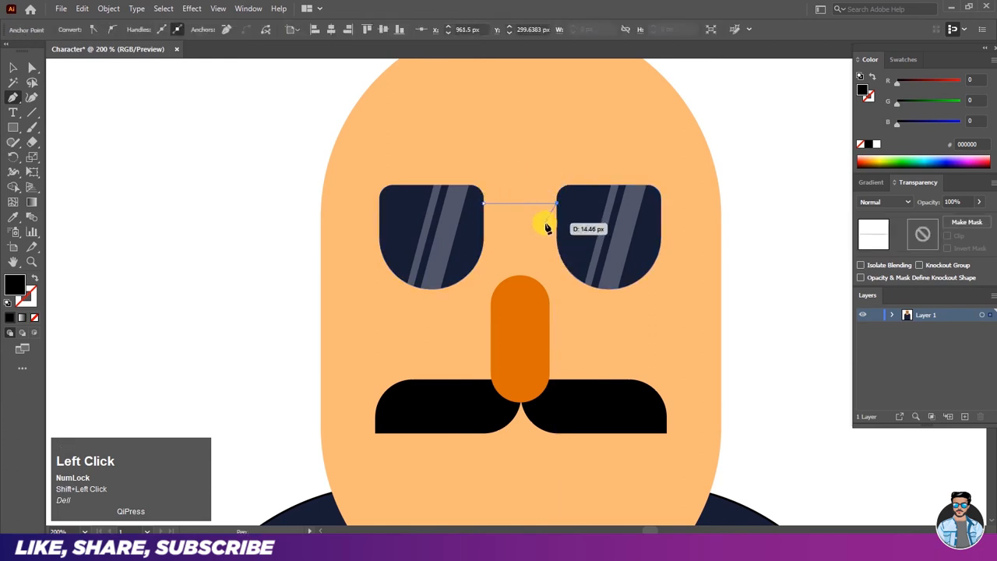
pyautogui.press('Escape')
pyautogui.click(13, 68)
pyautogui.click(135, 129)
# - Give the line between the lenses a black 3 pt stroke
pyautogui.click(519, 205)
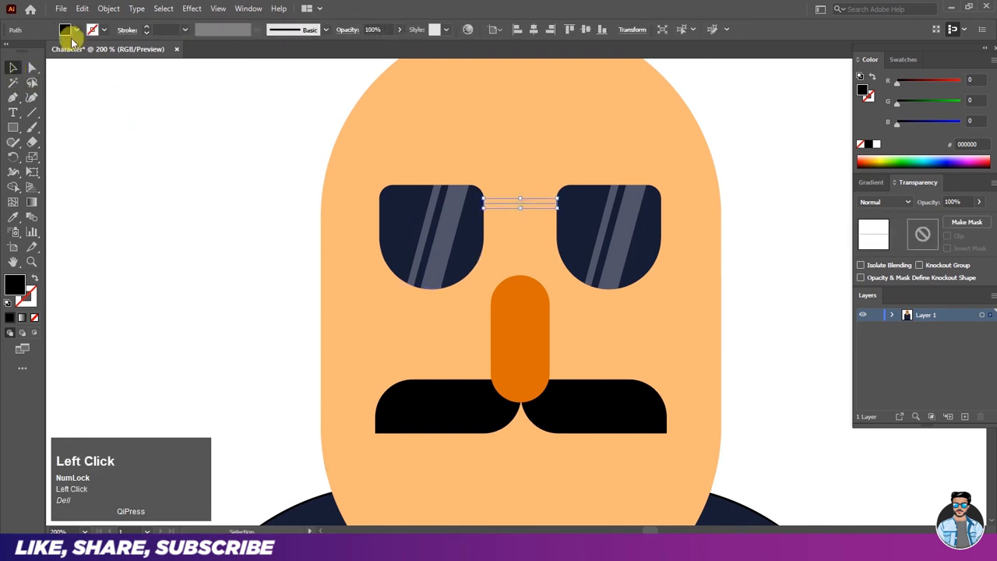
pyautogui.click(95, 32)
pyautogui.click(35, 52)
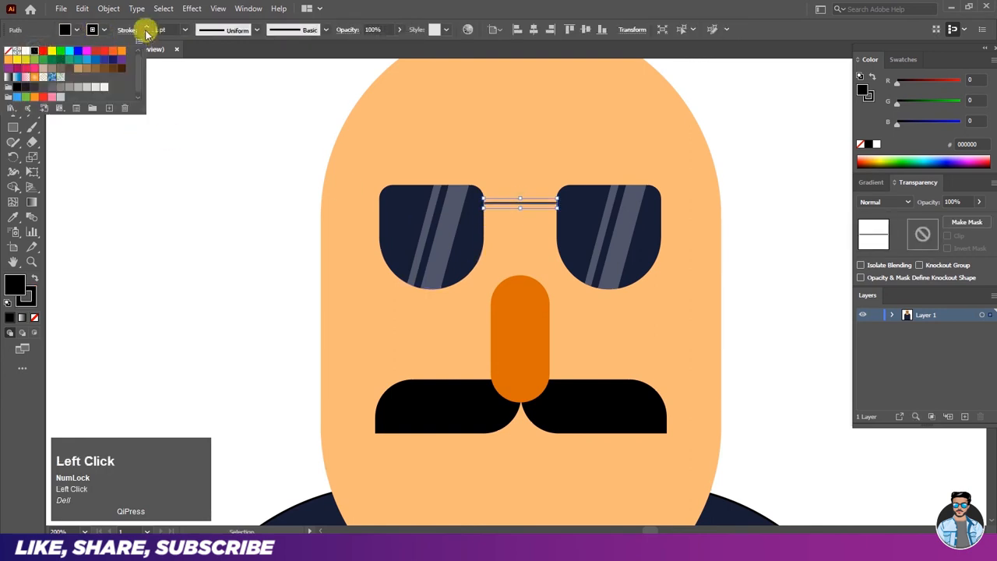
pyautogui.click(147, 30)
pyautogui.click(147, 30)
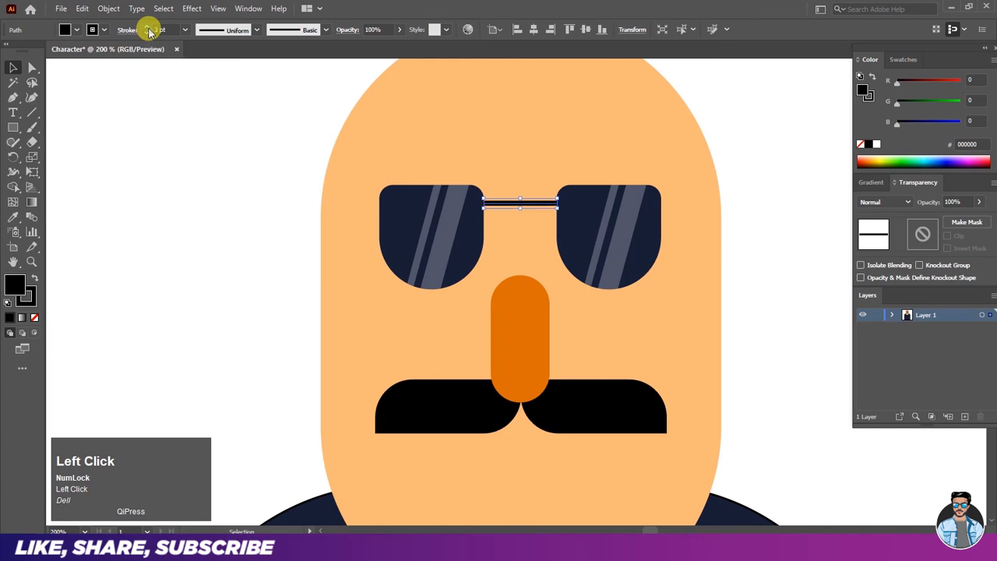
pyautogui.click(190, 141)
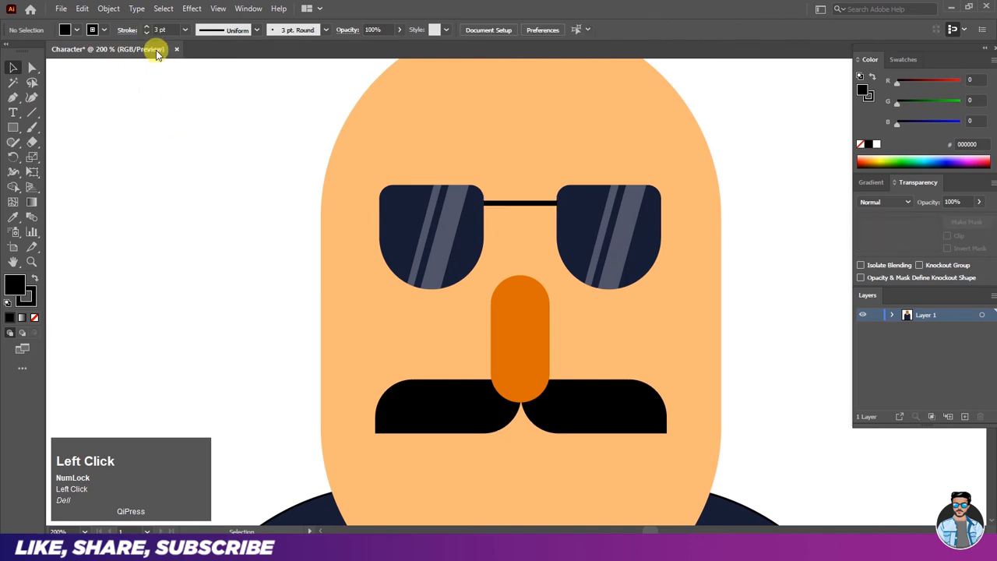
pyautogui.click(512, 203)
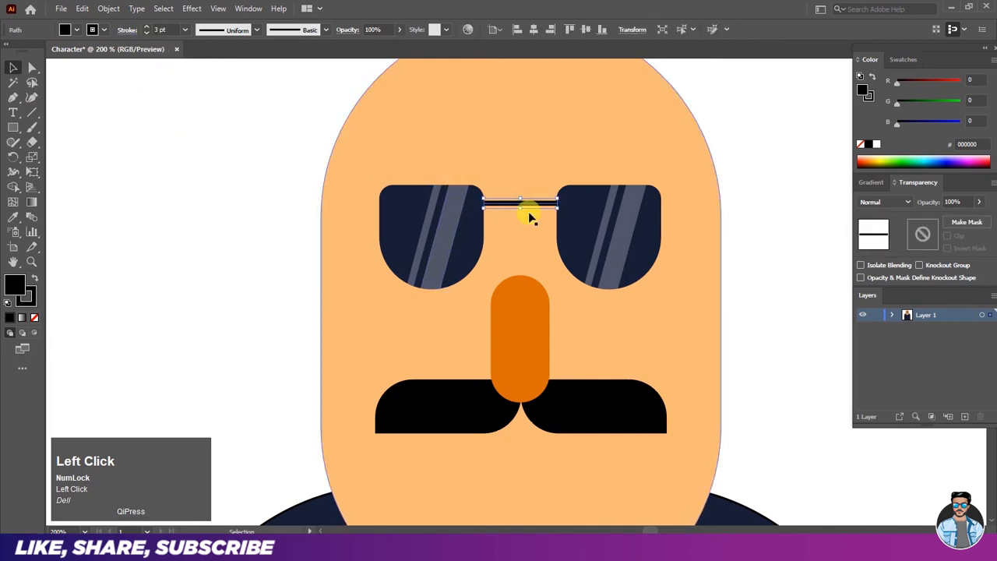
pyautogui.keyDown('ctrl'); pyautogui.keyDown('alt'); pyautogui.scroll(1, 530, 212); pyautogui.keyUp('alt'); pyautogui.keyUp('ctrl')
pyautogui.click(84, 11)
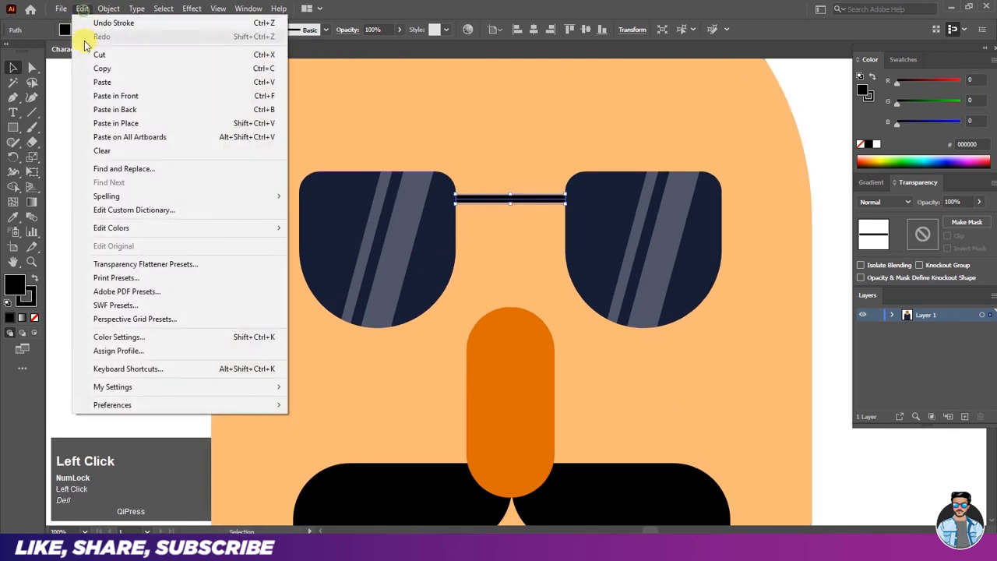
pyautogui.click(86, 67)
pyautogui.click(82, 11)
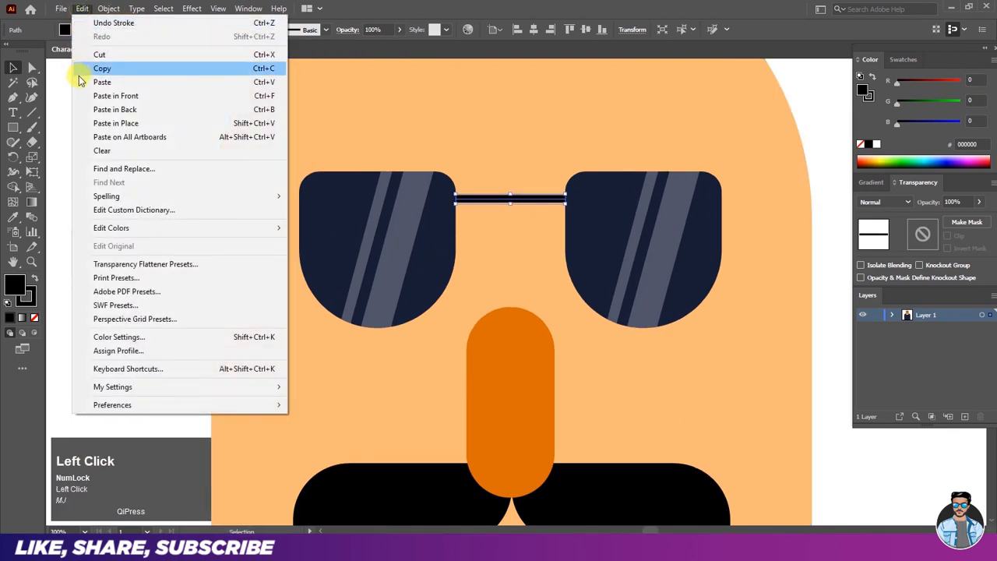
pyautogui.click(79, 96)
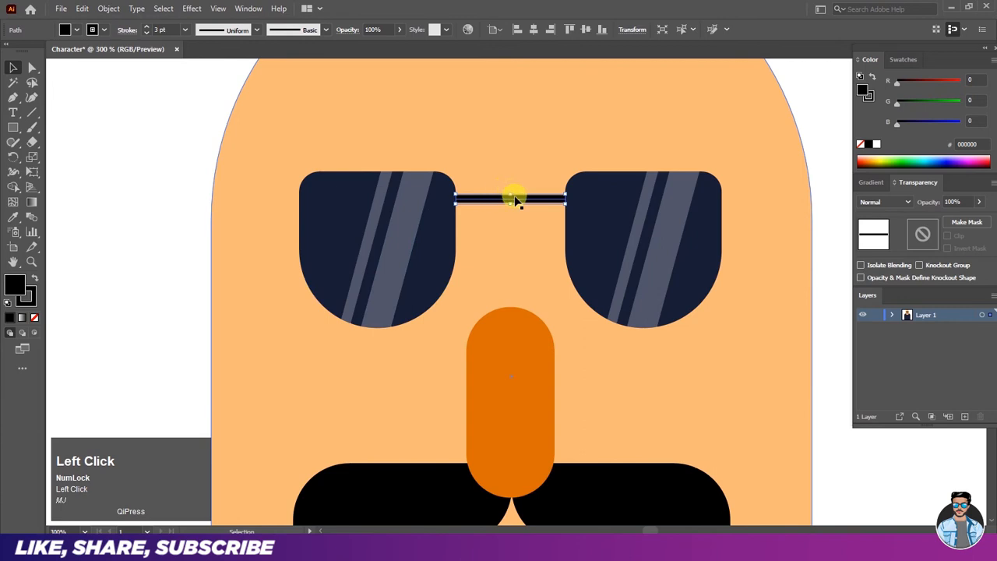
pyautogui.moveTo(515, 205); pyautogui.dragTo(513, 211)
pyautogui.press('Delete')
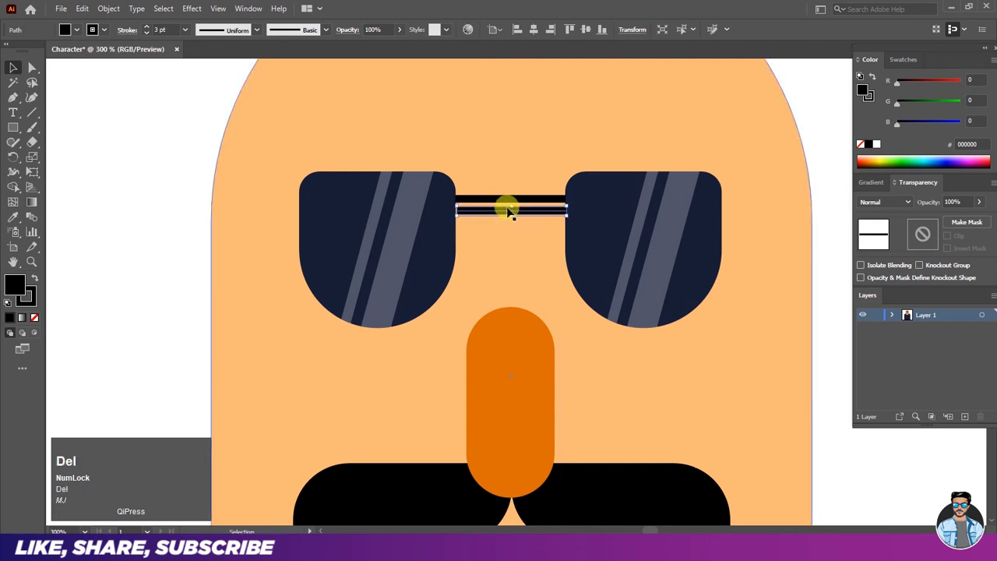
# - Draw a second horizontal bridge line about 45 px long, with a black 1 pt stroke, just below the thick one
pyautogui.click(17, 102)
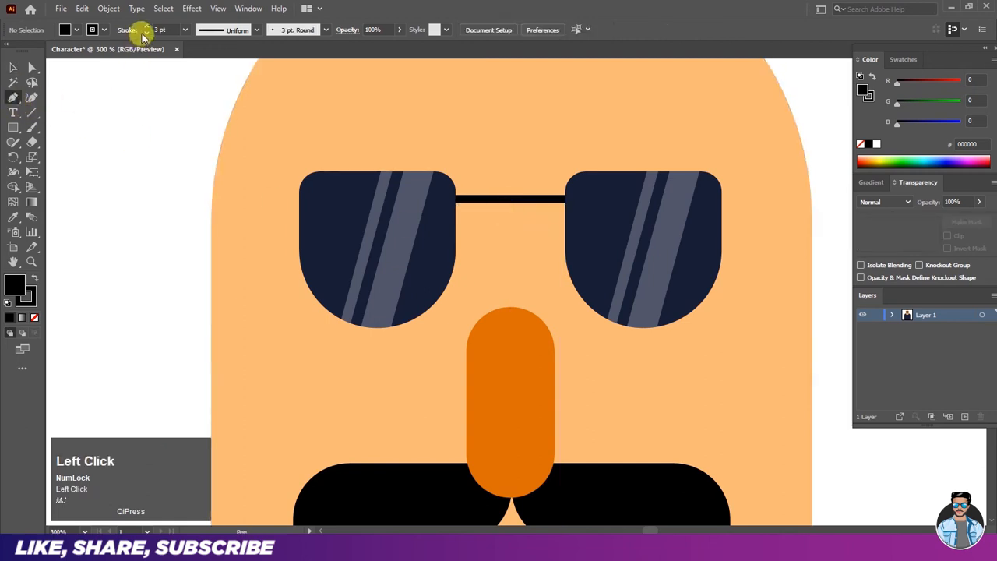
pyautogui.click(455, 209)
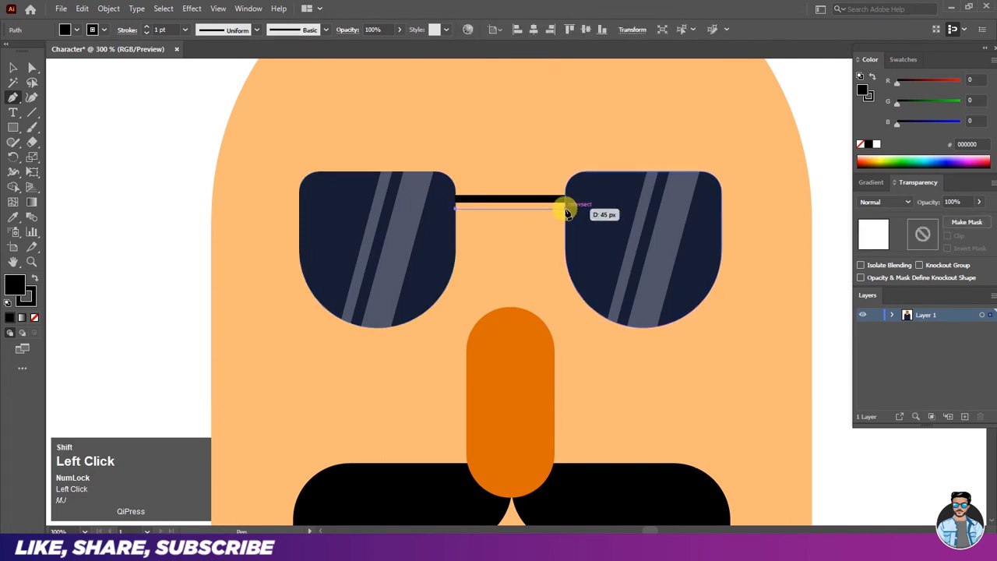
pyautogui.keyDown('shift'); pyautogui.click(566, 210); pyautogui.keyUp('shift')
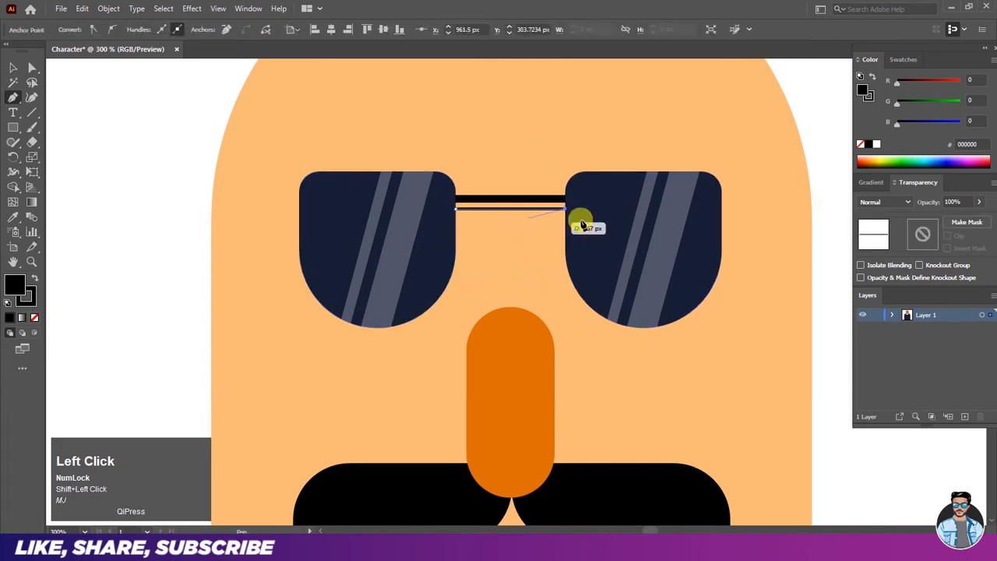
pyautogui.press('Escape')
pyautogui.click(13, 68)
pyautogui.click(156, 148)
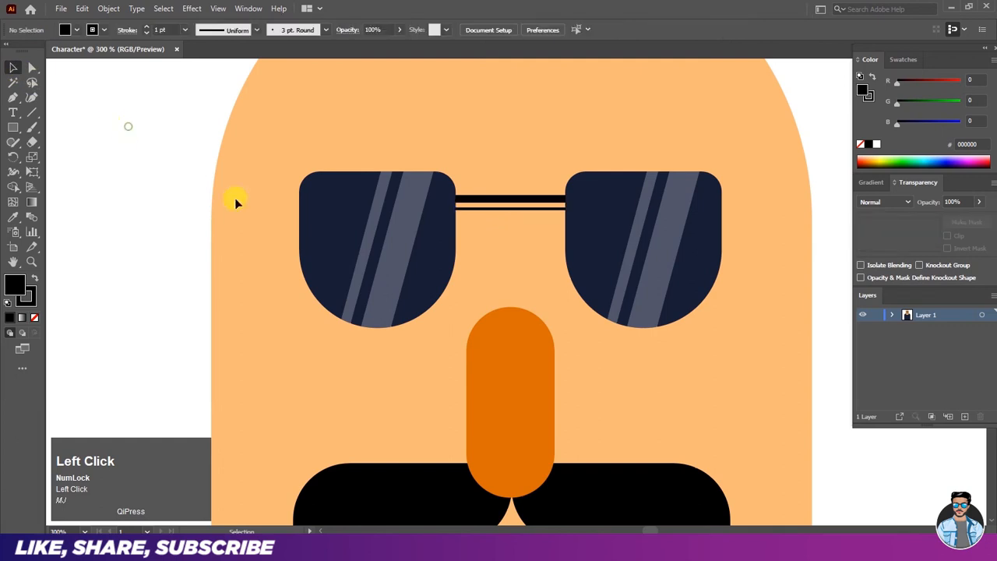
# - Select both bridge lines of the sunglasses and move them slightly down between the lenses
pyautogui.scroll(4, 510, 222)
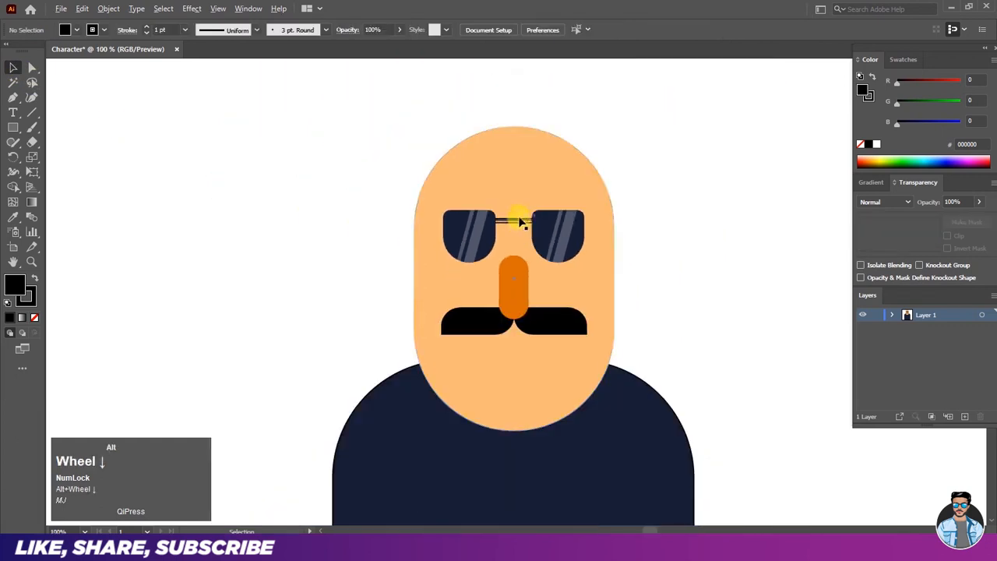
pyautogui.scroll(1, 522, 221)
pyautogui.keyDown('shift'); pyautogui.click(517, 229); pyautogui.keyUp('shift')
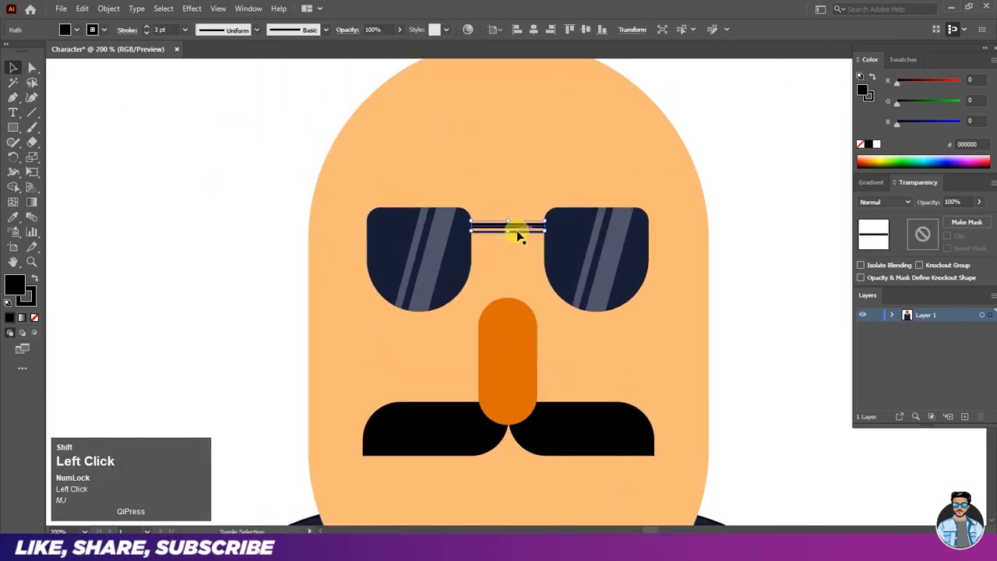
pyautogui.keyDown('shift'); pyautogui.click(517, 231); pyautogui.keyUp('shift')
pyautogui.scroll(2, 516, 232)
pyautogui.moveTo(514, 222)
pyautogui.mouseDown()
pyautogui.moveTo(514, 236)
pyautogui.moveTo(512, 220)
pyautogui.mouseUp()
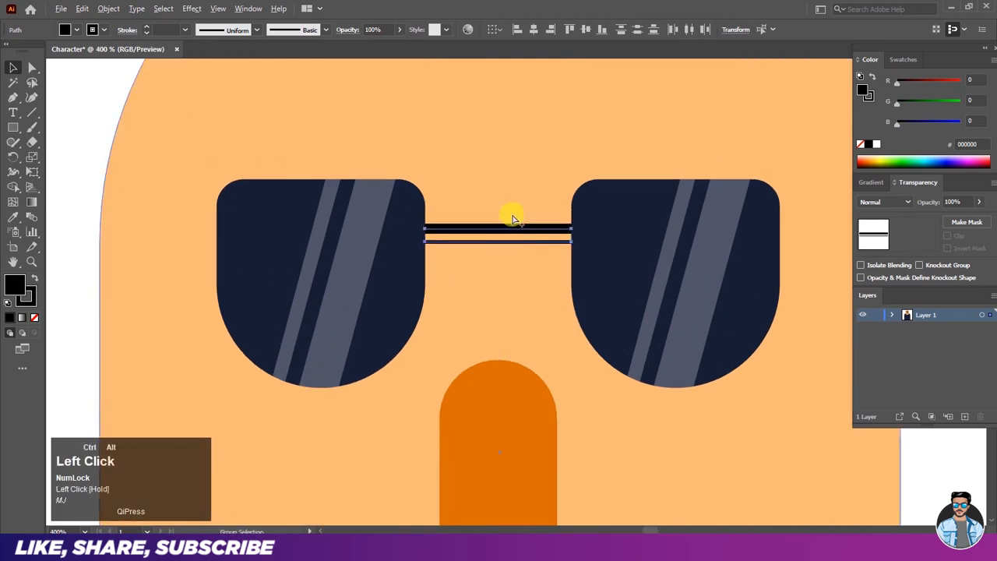
pyautogui.scroll(-3, 512, 215)
pyautogui.click(258, 217)
pyautogui.scroll(-3, 401, 223)
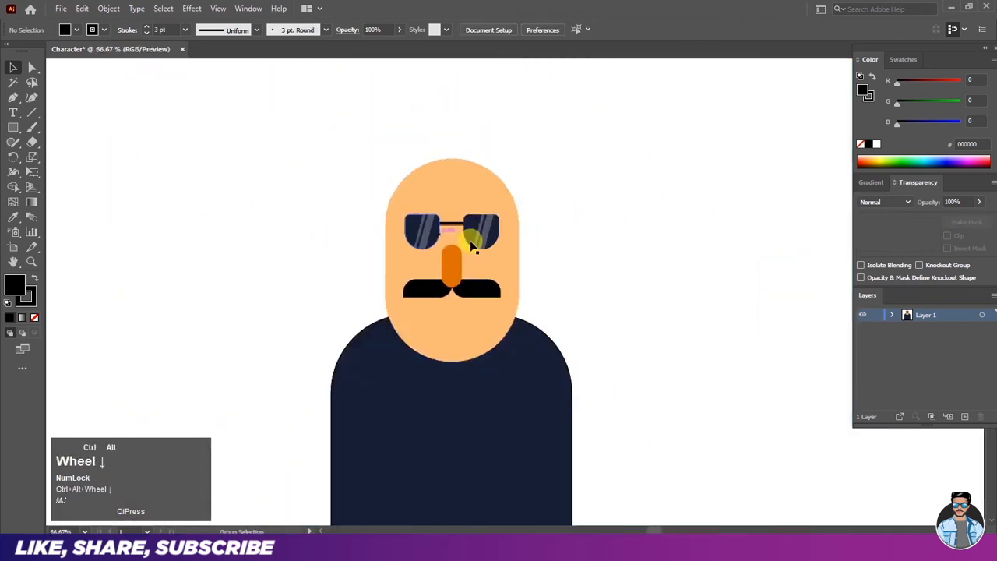
pyautogui.scroll(-1, 471, 208)
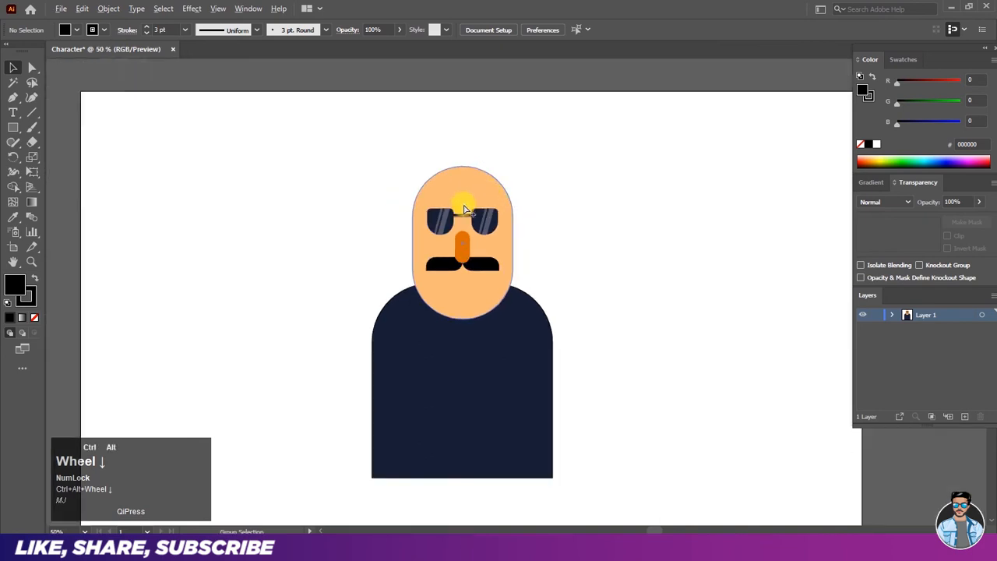
# - Draw a wide rectangle with no fill and a 1 pt black stroke across the forehead, extending slightly past both sides of the head
pyautogui.scroll(1, 464, 210)
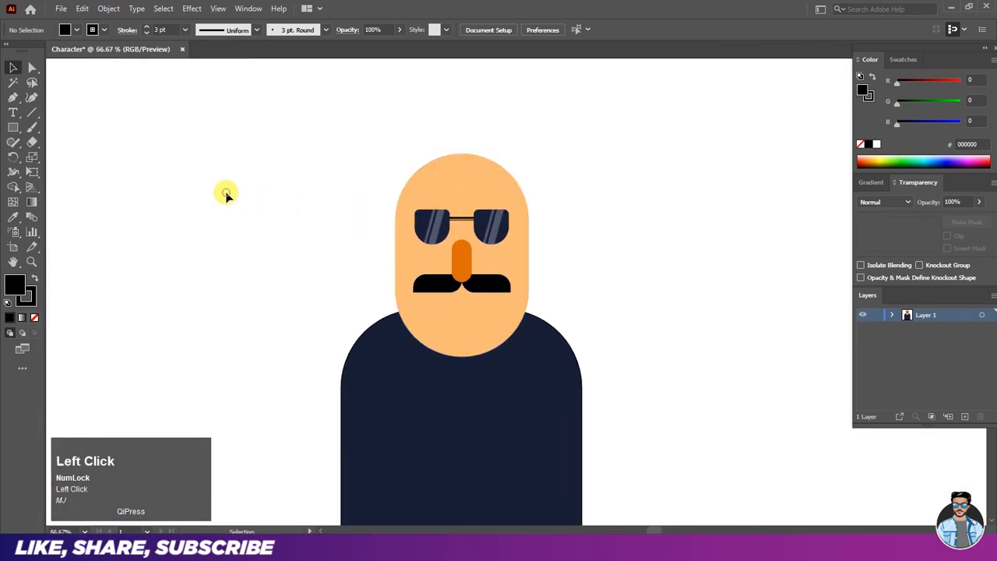
pyautogui.scroll(1, 450, 157)
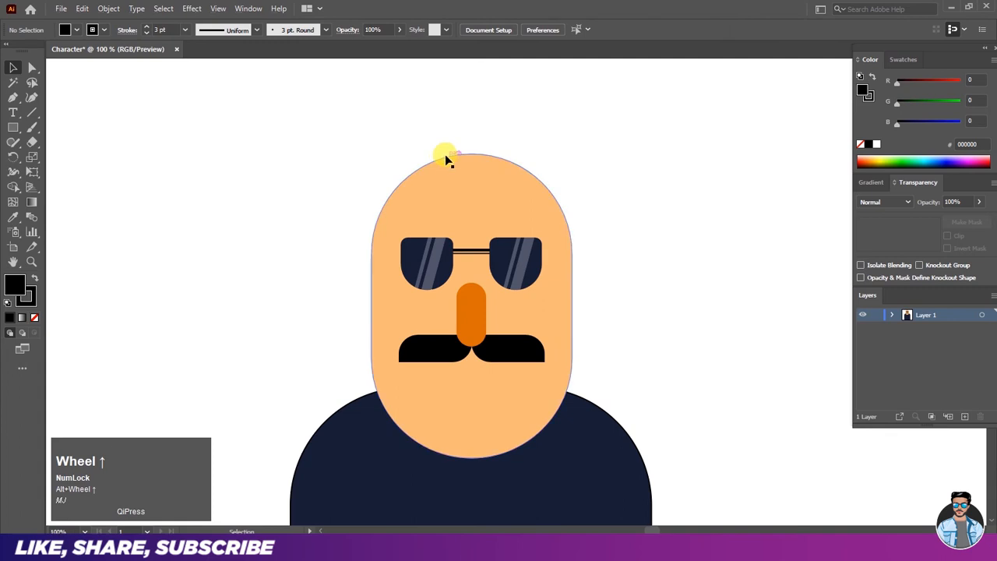
pyautogui.scroll(1, 360, 223)
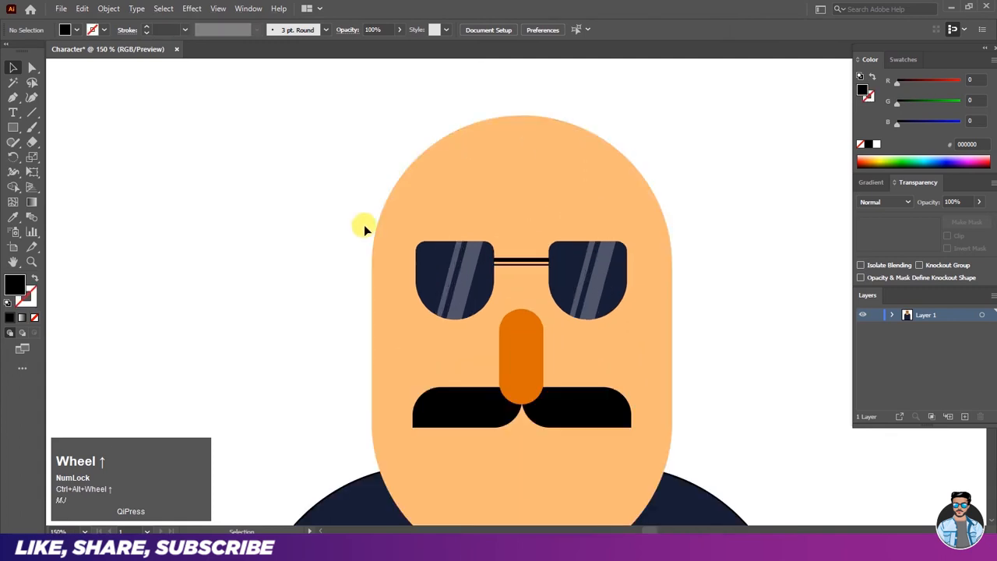
pyautogui.click(11, 127)
pyautogui.click(70, 127)
pyautogui.click(74, 32)
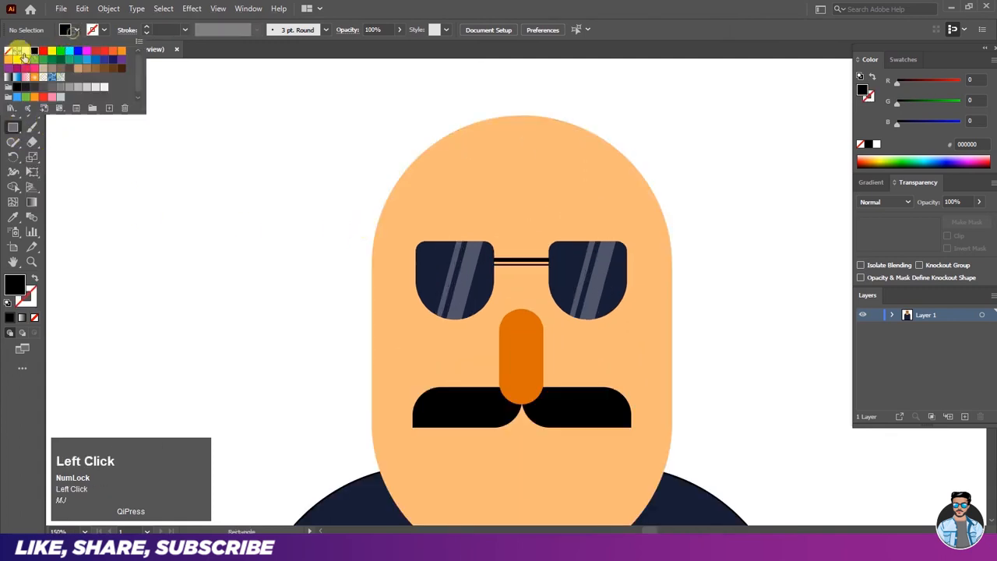
pyautogui.click(10, 52)
pyautogui.click(97, 31)
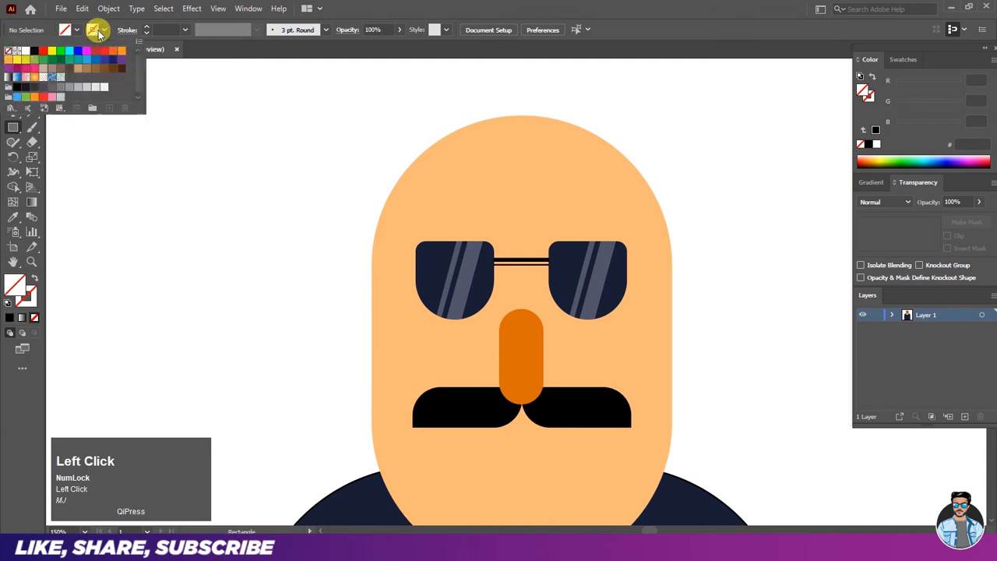
pyautogui.click(34, 52)
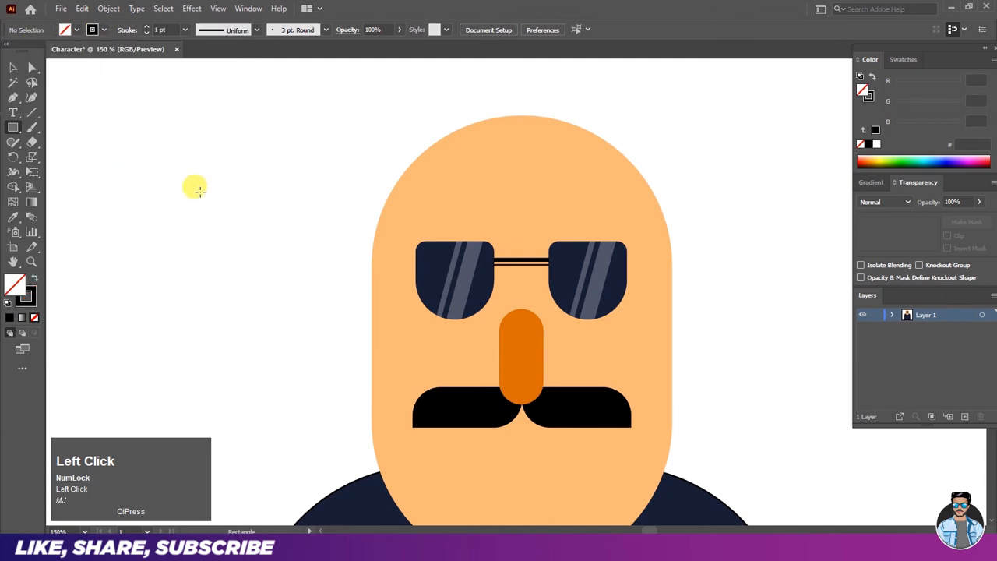
pyautogui.moveTo(358, 170); pyautogui.dragTo(683, 285)
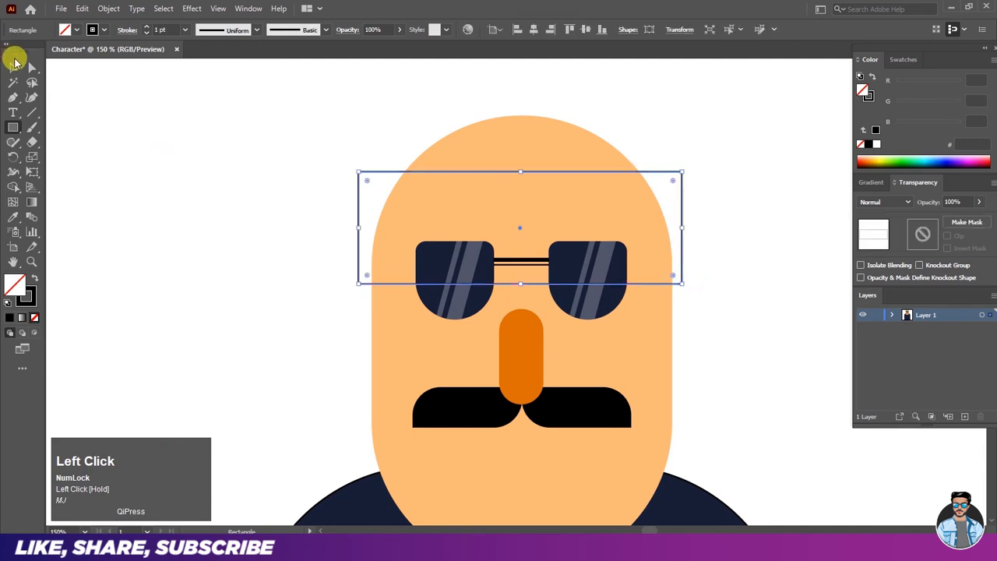
# - Round the rectangle's corners to 46 px and give it a black fill with no stroke
pyautogui.click(31, 68)
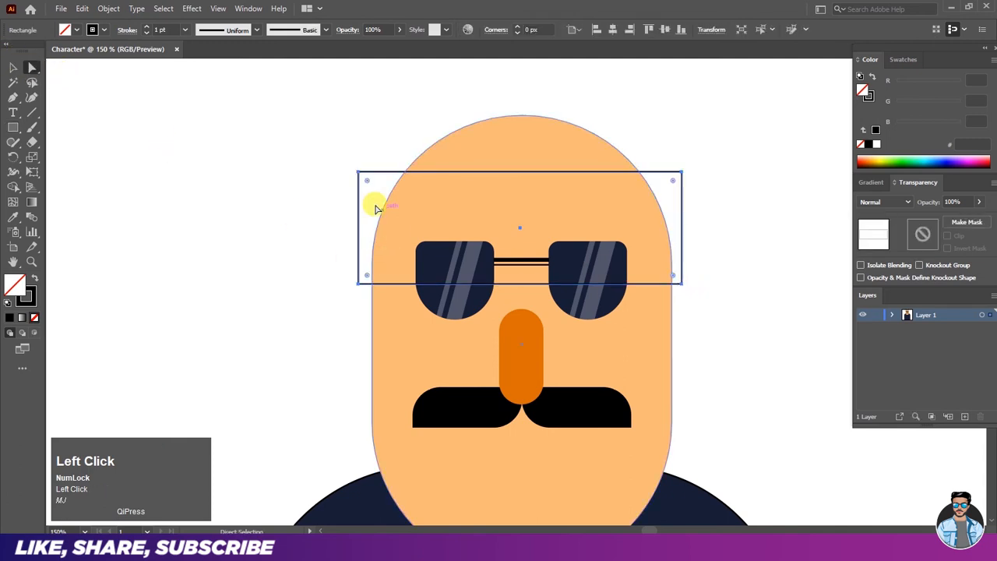
pyautogui.moveTo(367, 180); pyautogui.dragTo(412, 237)
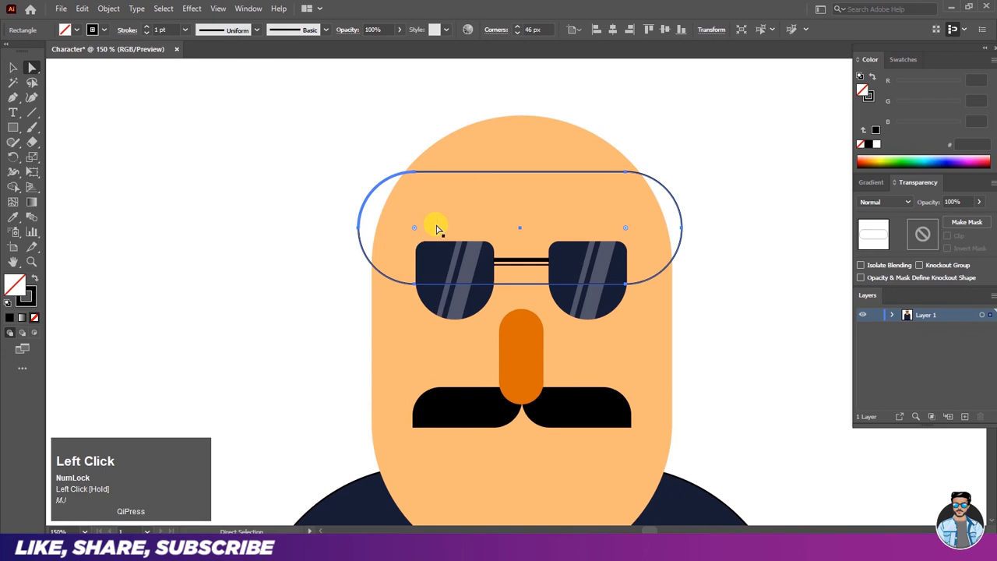
pyautogui.click(67, 30)
pyautogui.click(34, 52)
pyautogui.click(102, 29)
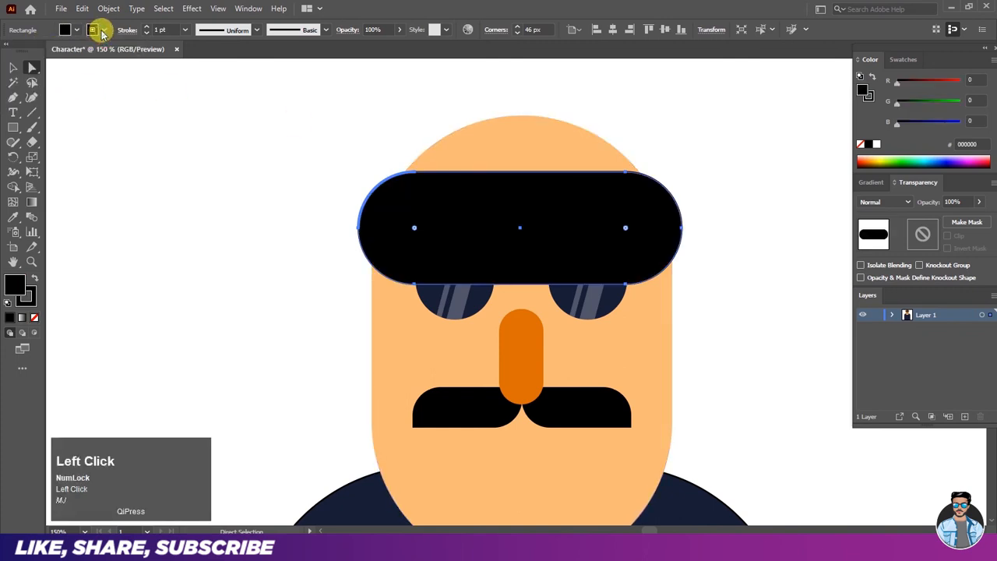
pyautogui.click(7, 51)
pyautogui.click(98, 166)
# - Send the black rounded shape to the back so it forms hair behind the head
pyautogui.click(10, 64)
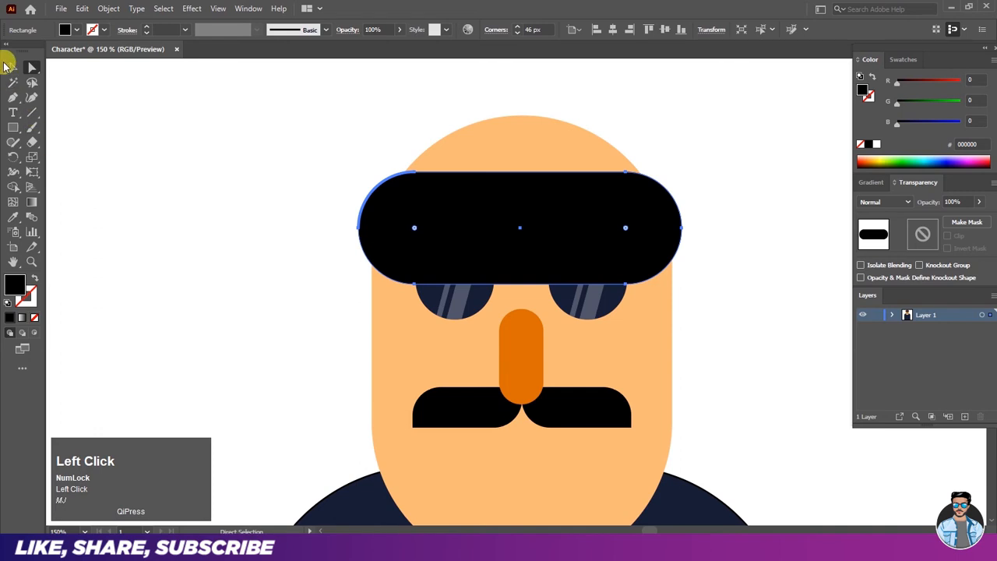
pyautogui.click(188, 134)
pyautogui.click(498, 204)
pyautogui.rightClick(506, 194)
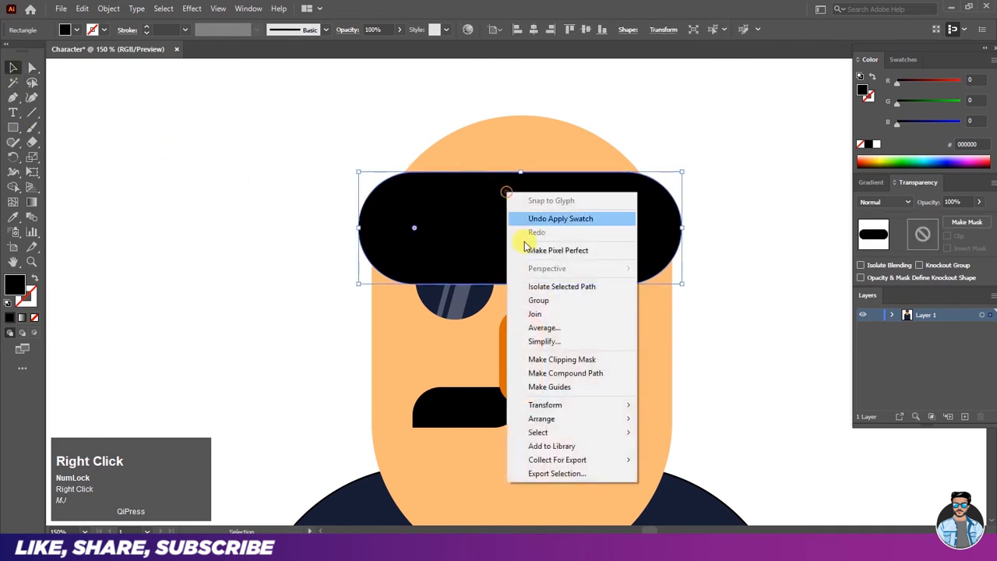
pyautogui.click(533, 422)
pyautogui.click(668, 459)
pyautogui.click(275, 238)
# - Enlarge the black hair shape in two stages and reposition it centred behind the head
pyautogui.click(659, 197)
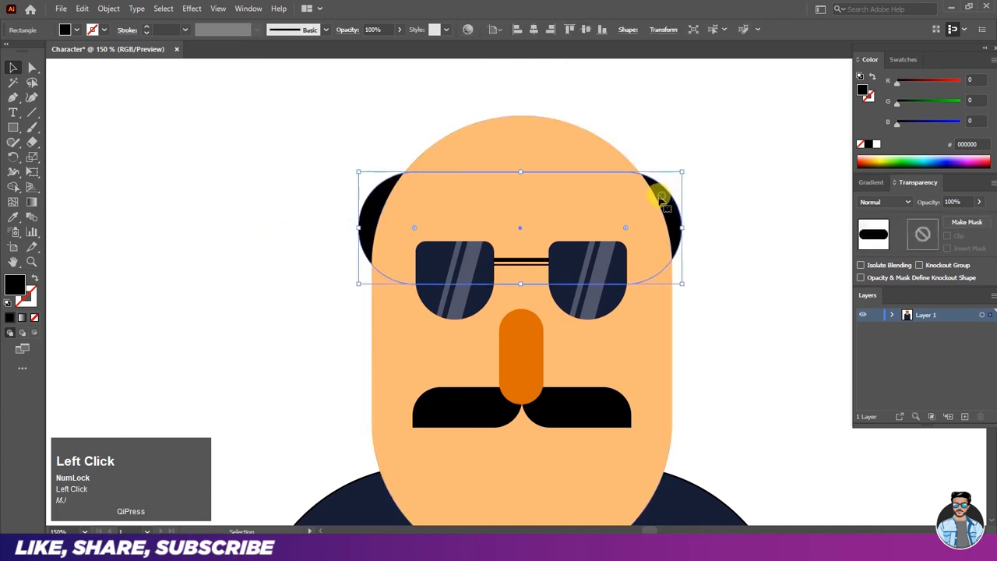
pyautogui.moveTo(682, 172); pyautogui.dragTo(702, 151)
pyautogui.moveTo(684, 208); pyautogui.dragTo(674, 205)
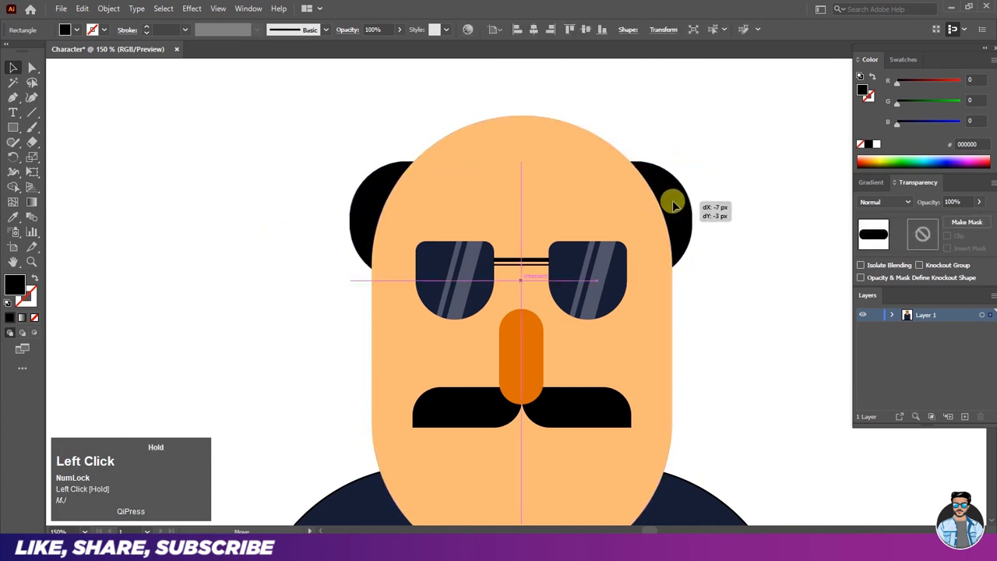
pyautogui.moveTo(674, 205); pyautogui.dragTo(674, 204)
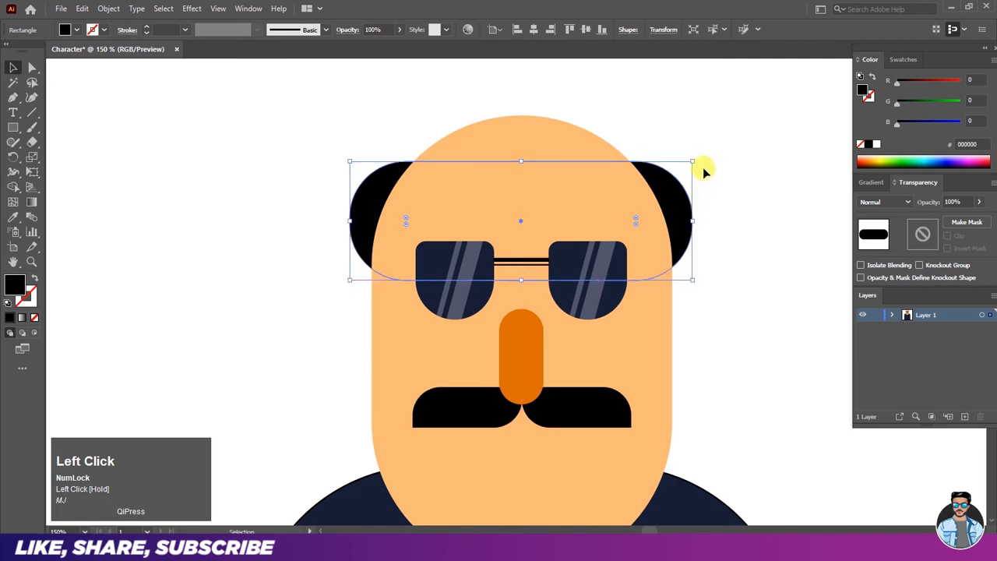
pyautogui.moveTo(690, 164)
pyautogui.mouseDown()
pyautogui.moveTo(697, 140)
pyautogui.moveTo(699, 155)
pyautogui.mouseUp()
pyautogui.moveTo(690, 198); pyautogui.dragTo(684, 197)
pyautogui.click(704, 178)
pyautogui.scroll(-3, 545, 148)
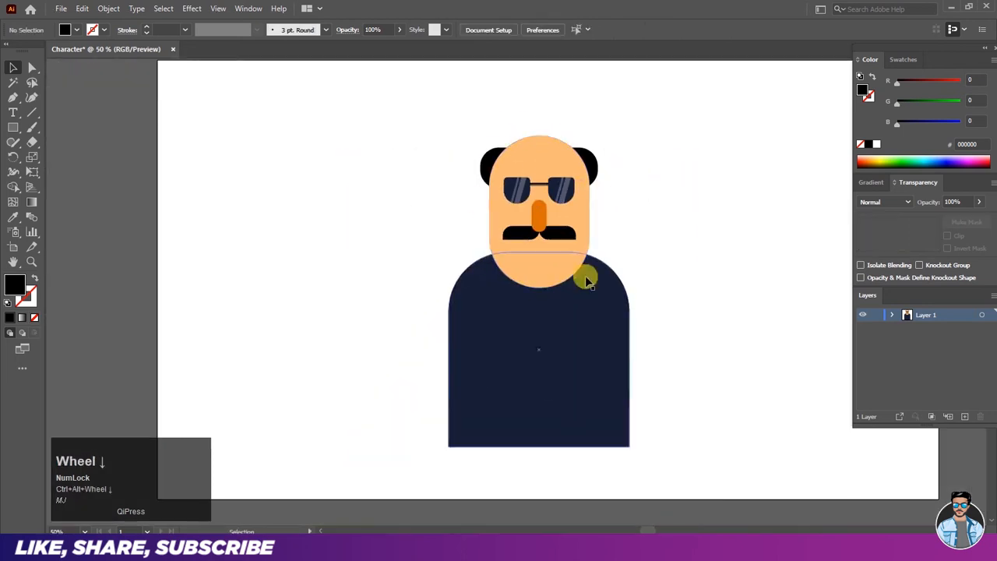
# - Stretch the hair shape upward to a height of about 106.5 px
pyautogui.scroll(1, 525, 164)
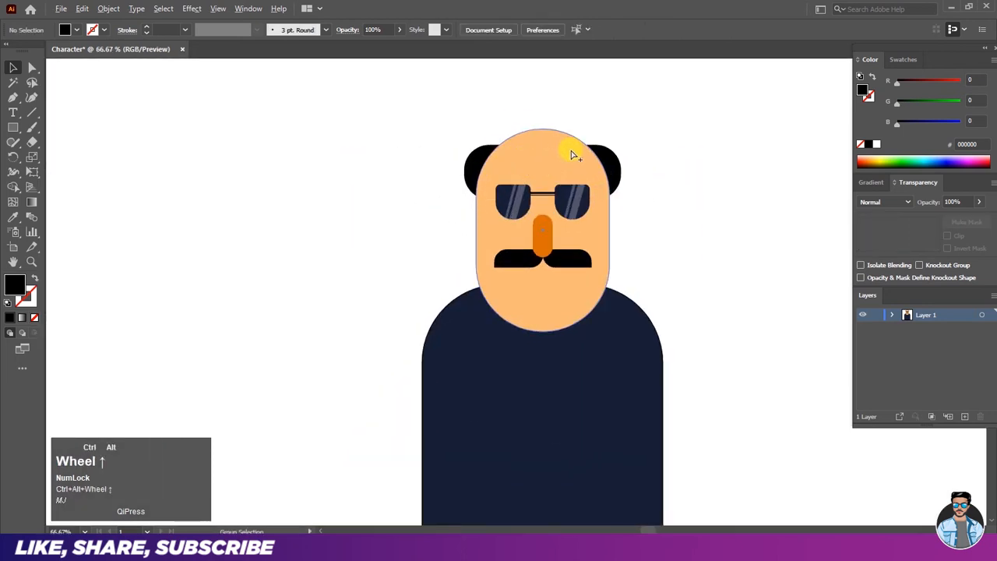
pyautogui.scroll(2, 571, 152)
pyautogui.click(635, 151)
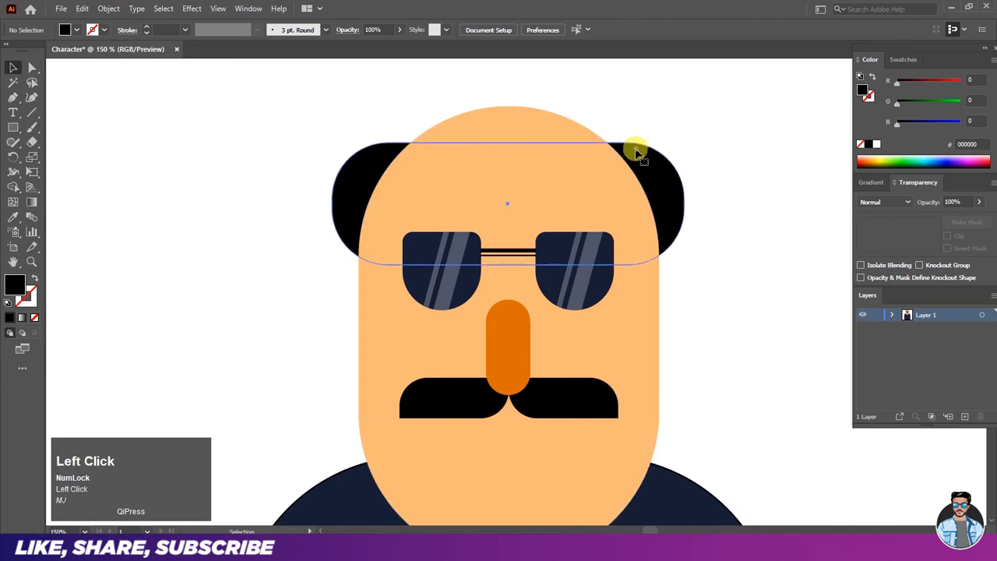
pyautogui.moveTo(508, 142); pyautogui.dragTo(508, 136)
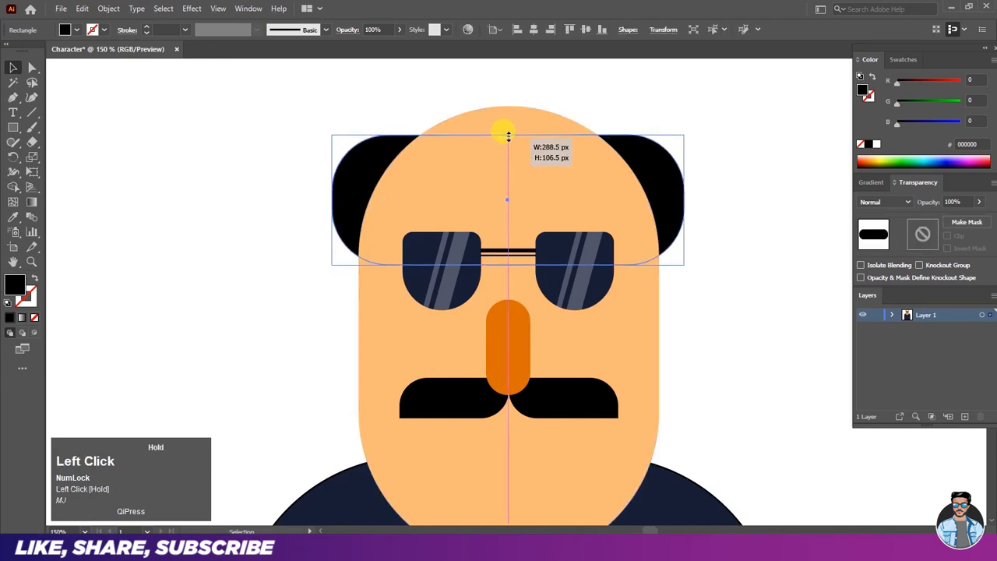
pyautogui.moveTo(508, 136); pyautogui.dragTo(508, 134)
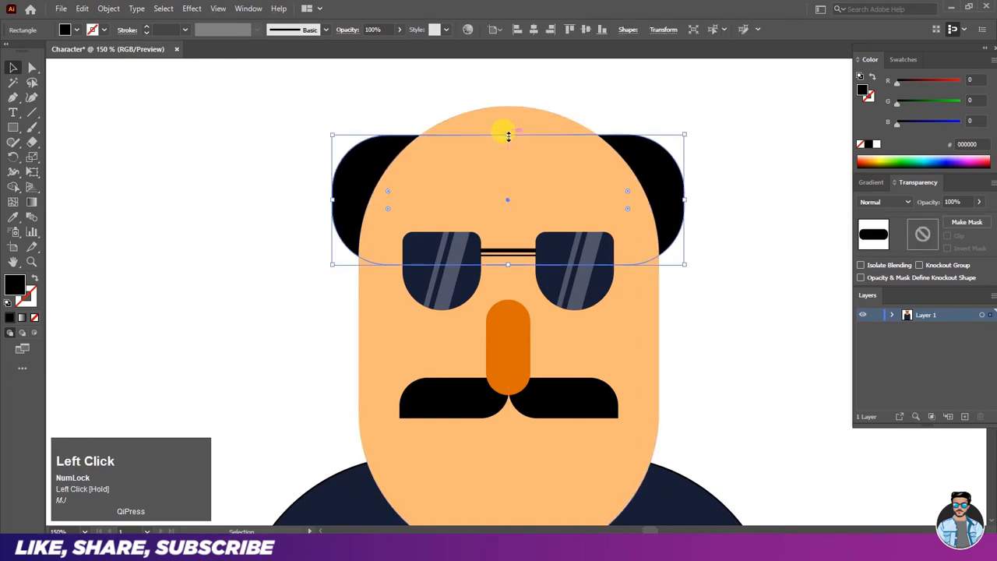
# - Taper the hair shape symmetrically toward its upper edge with Free Transform's perspective distortion, to about 276 px wide
pyautogui.click(31, 172)
pyautogui.click(31, 173)
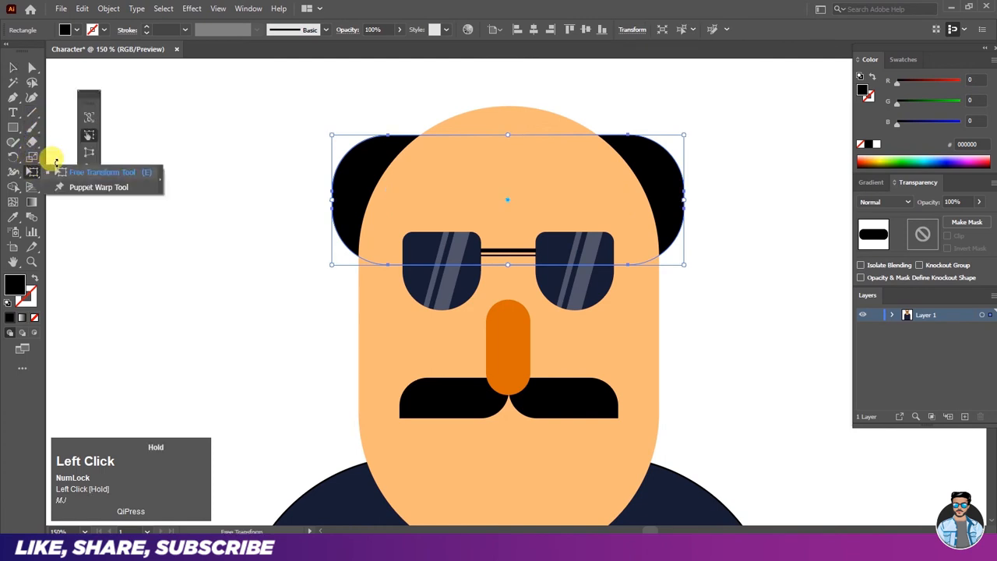
pyautogui.click(91, 153)
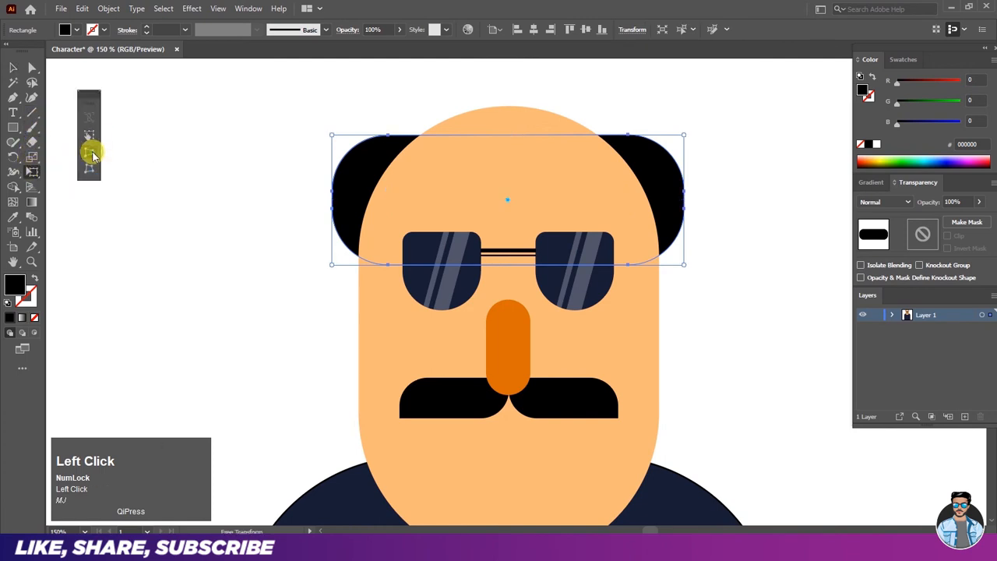
pyautogui.click(92, 154)
pyautogui.moveTo(332, 136); pyautogui.dragTo(350, 140)
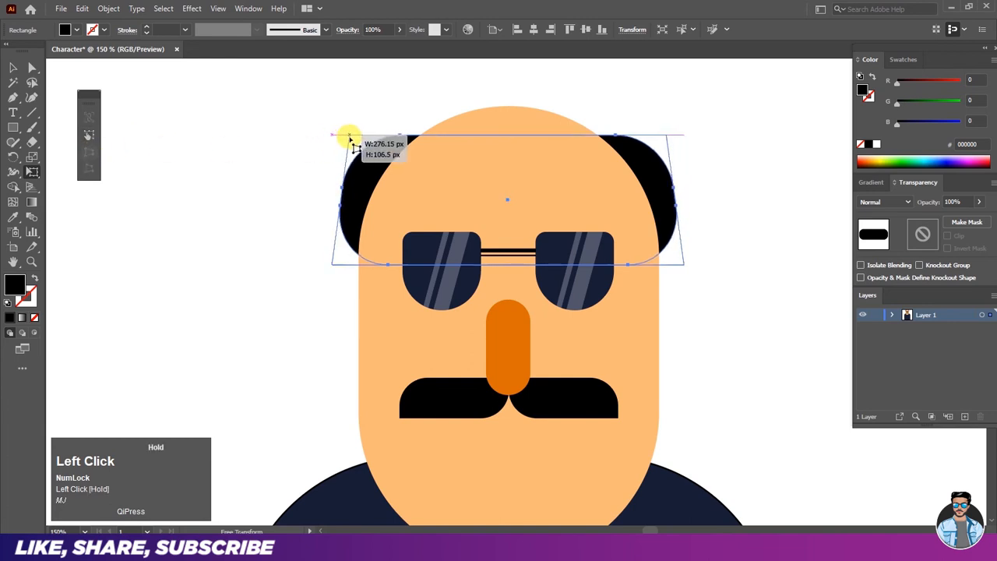
pyautogui.moveTo(350, 139); pyautogui.dragTo(350, 140)
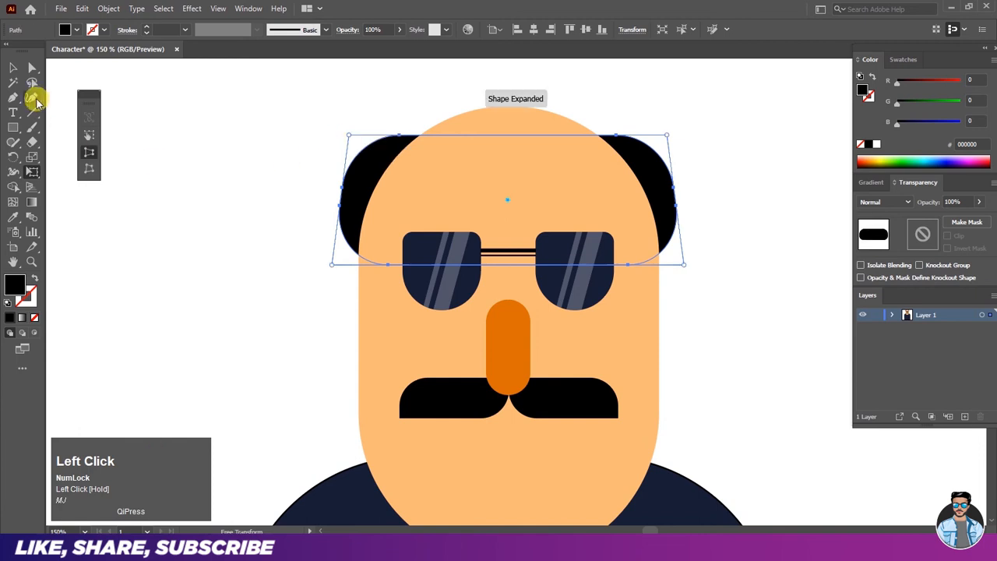
pyautogui.click(15, 69)
pyautogui.click(146, 110)
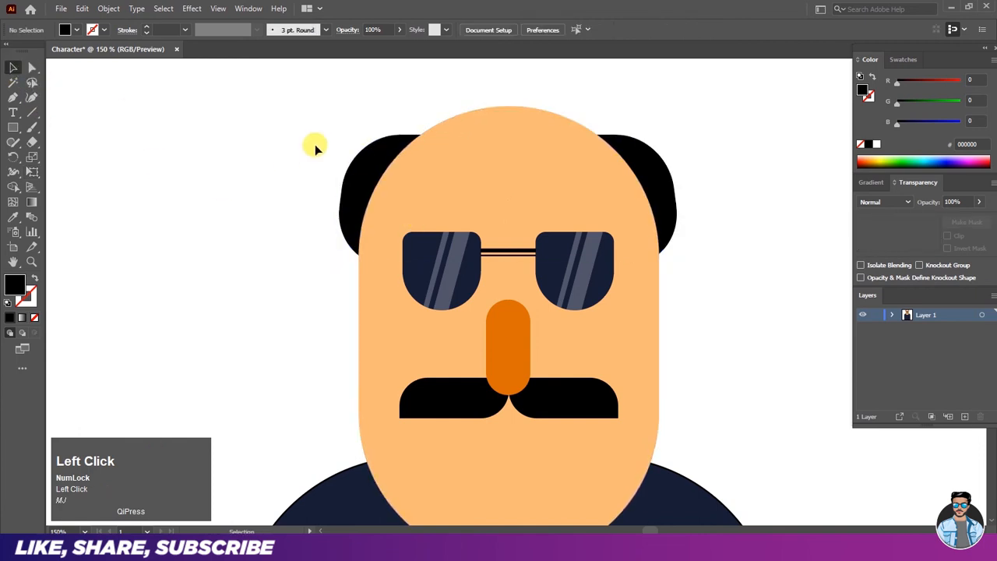
# - Draw a 26 × 33 px ellipse beside the head and colour it with the nose's orange using the Eyedropper
pyautogui.scroll(-2, 227, 167)
pyautogui.scroll(2, 313, 201)
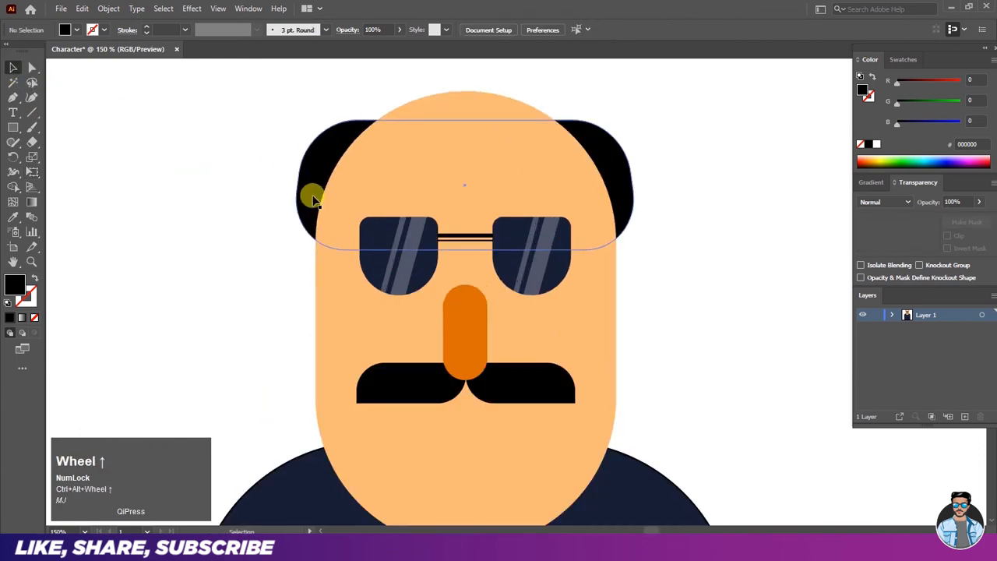
pyautogui.scroll(1, 312, 223)
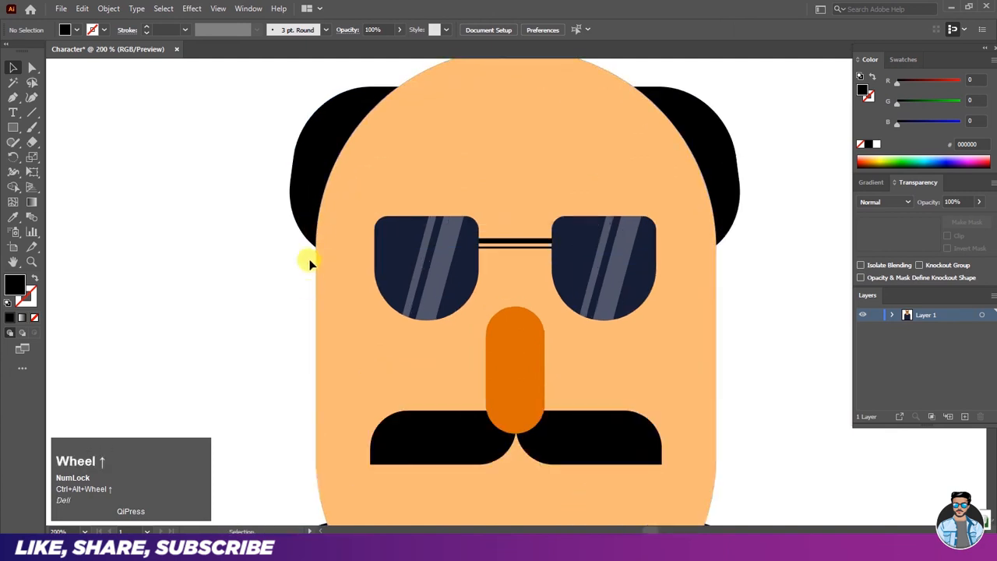
pyautogui.moveTo(13, 127); pyautogui.dragTo(53, 162)
pyautogui.moveTo(164, 209); pyautogui.dragTo(203, 263)
pyautogui.click(14, 217)
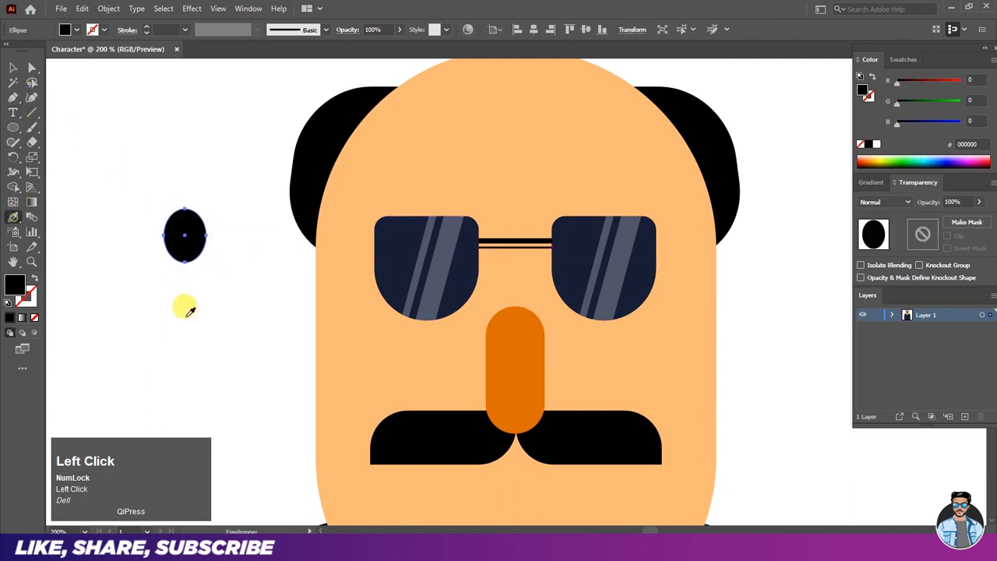
pyautogui.click(510, 360)
pyautogui.click(13, 68)
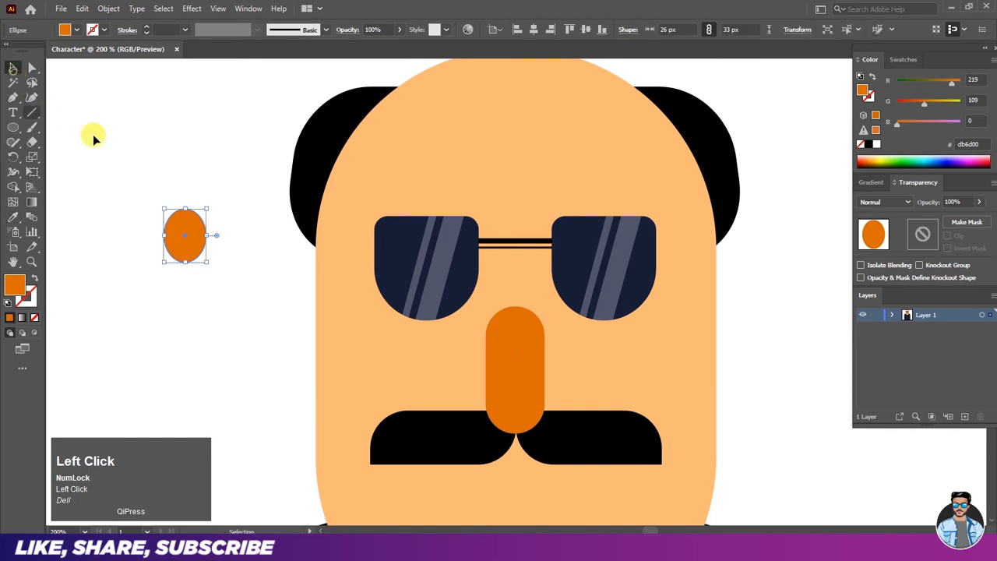
# - Place the orange ellipse as an ear on the head's left edge, enlarge it to 38 × 47 px and send it to the back
pyautogui.moveTo(189, 241); pyautogui.dragTo(352, 281)
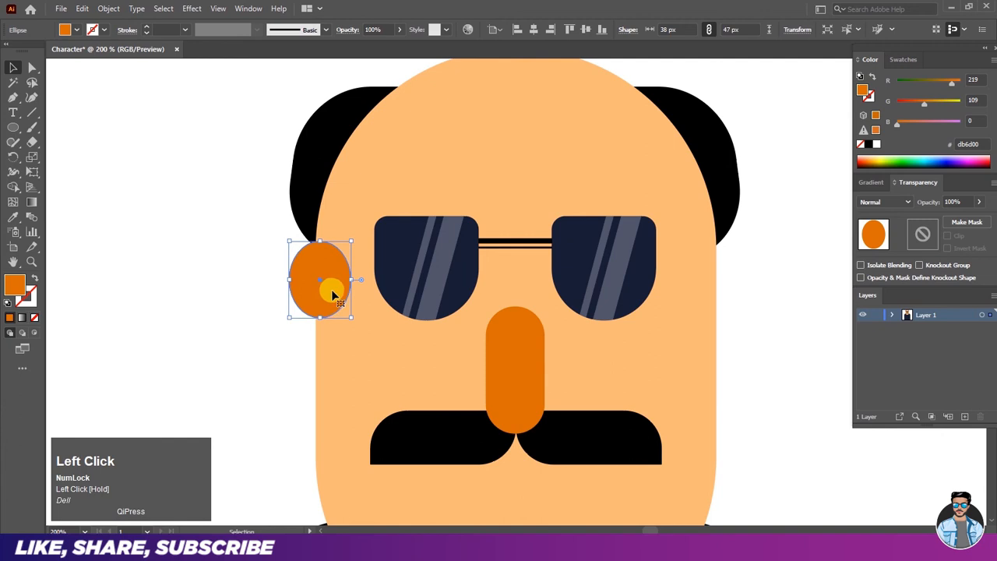
pyautogui.rightClick(333, 290)
pyautogui.click(360, 226)
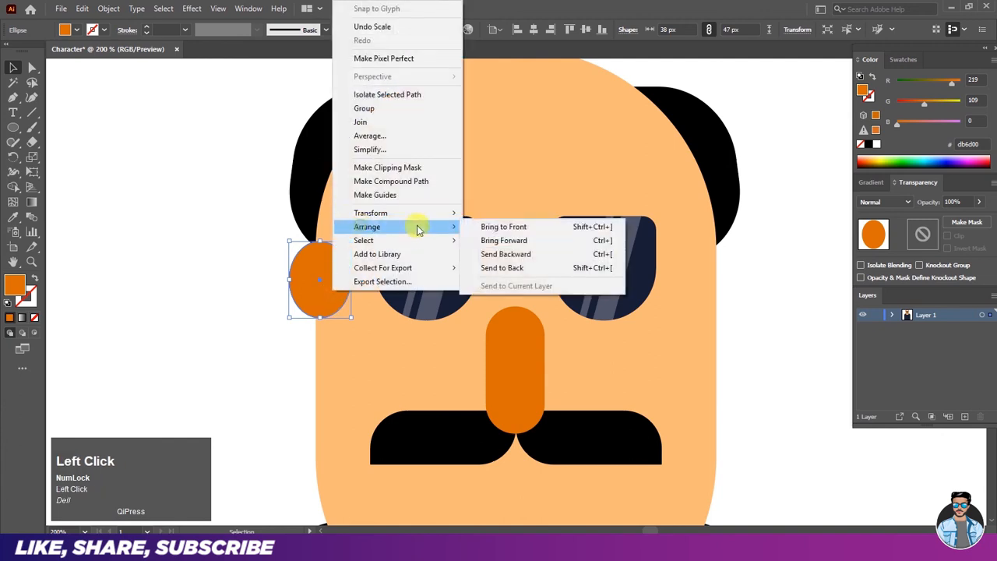
pyautogui.click(490, 268)
# - Send the black hair shape to the back, behind the orange ear
pyautogui.click(311, 195)
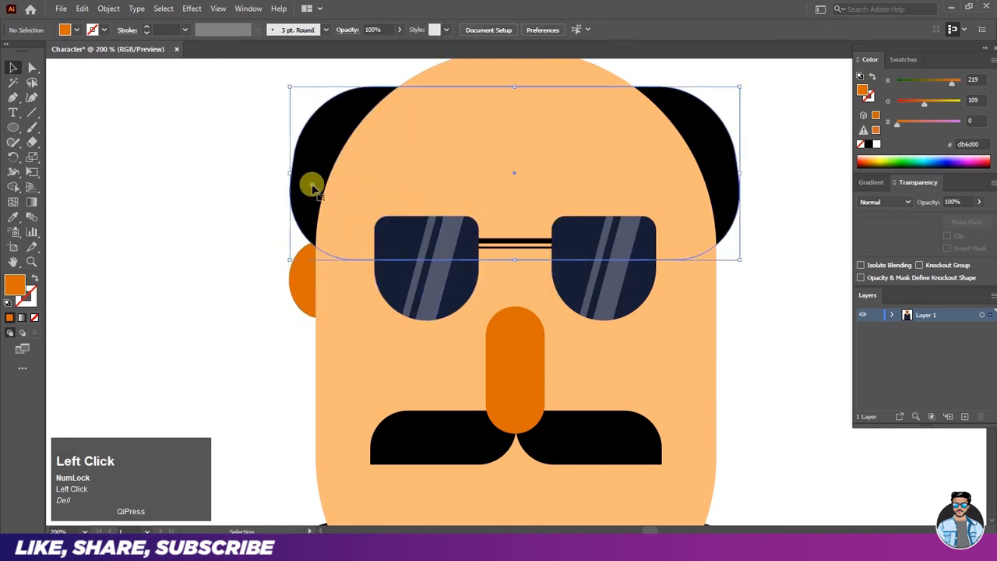
pyautogui.rightClick(316, 193)
pyautogui.click(347, 411)
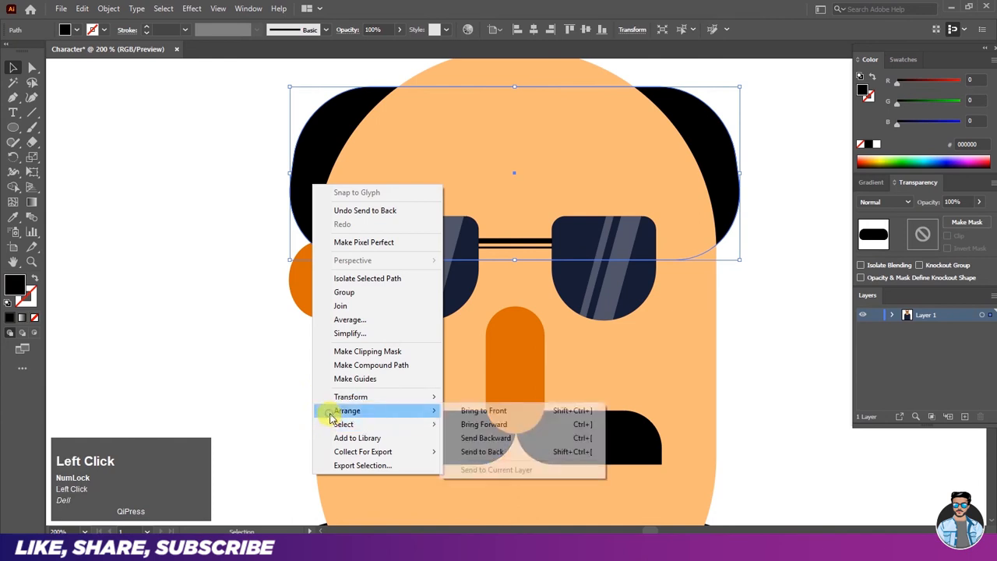
pyautogui.click(461, 451)
# - Move the orange ear up about 3 px, then paste a copy in front and place it level on the head's right edge
pyautogui.click(191, 298)
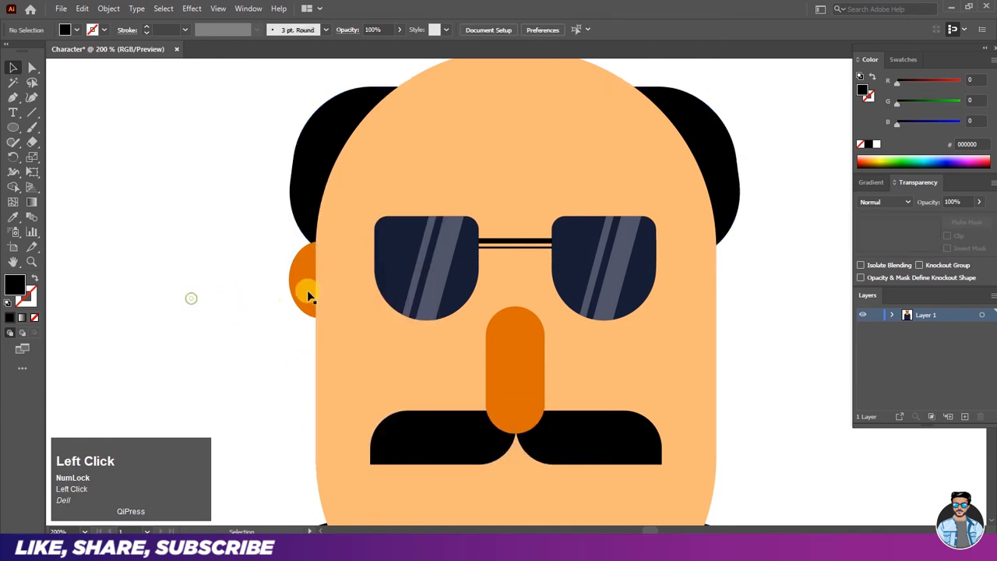
pyautogui.click(297, 287)
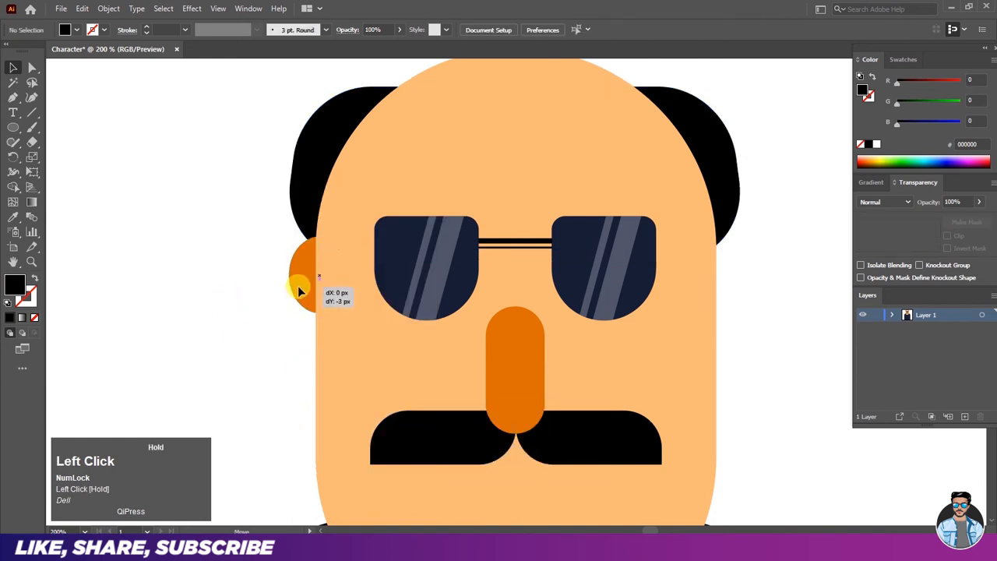
pyautogui.click(83, 10)
pyautogui.click(90, 69)
pyautogui.click(82, 8)
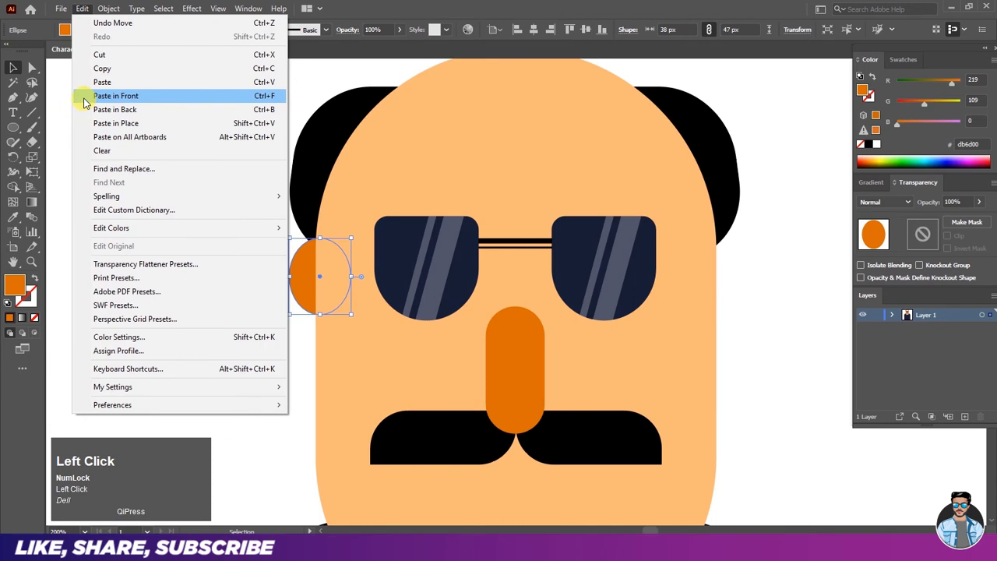
pyautogui.click(85, 96)
pyautogui.moveTo(302, 282); pyautogui.dragTo(690, 276)
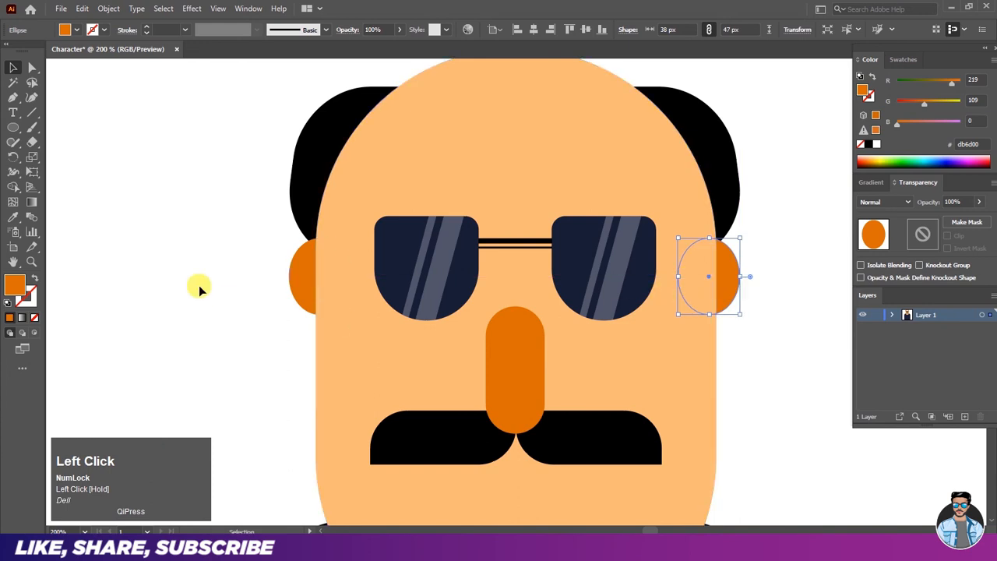
pyautogui.click(165, 242)
# - Draw a straight horizontal mouth line about 40.5 px long on the chin with the Pen tool
pyautogui.scroll(-2, 407, 222)
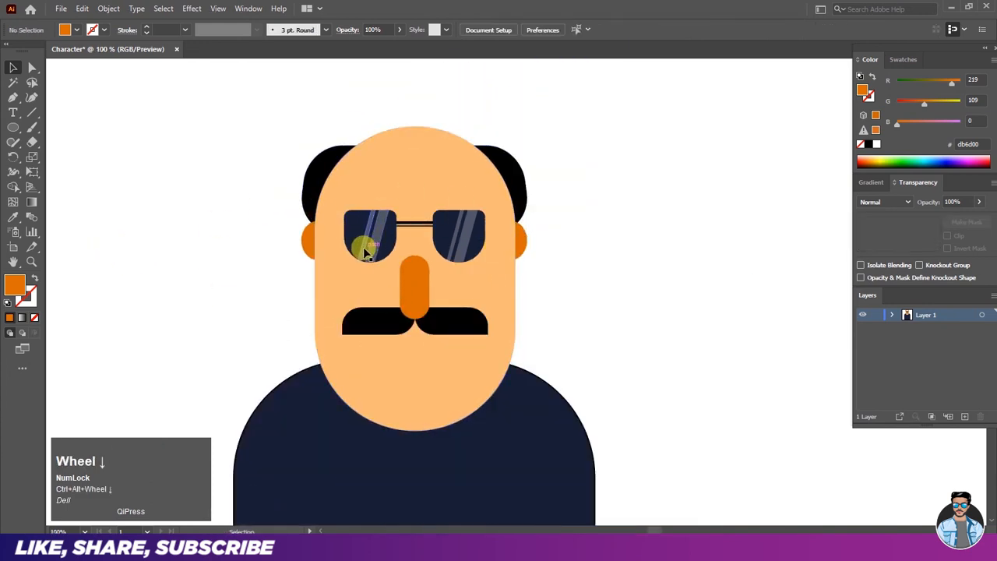
pyautogui.scroll(1, 414, 386)
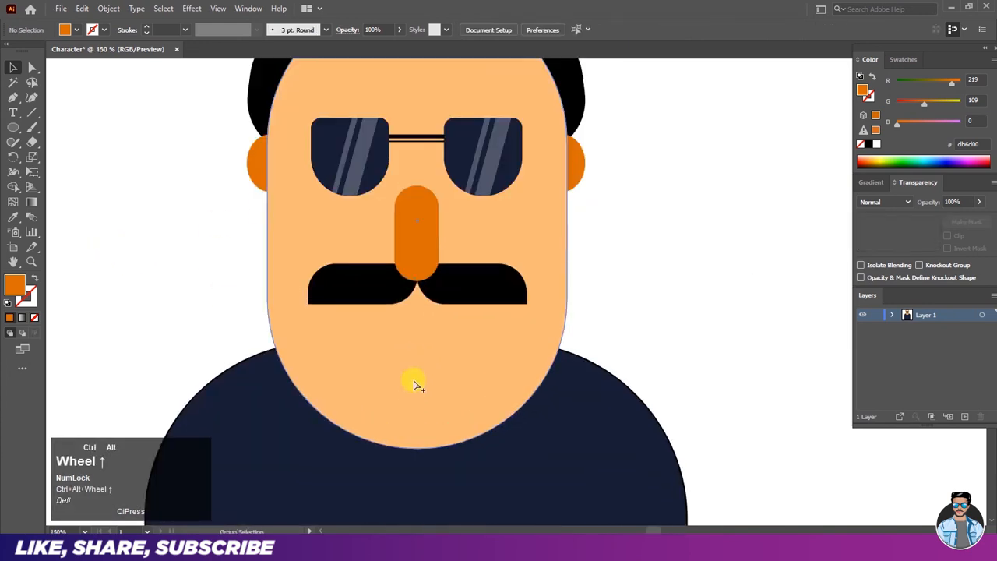
pyautogui.click(16, 100)
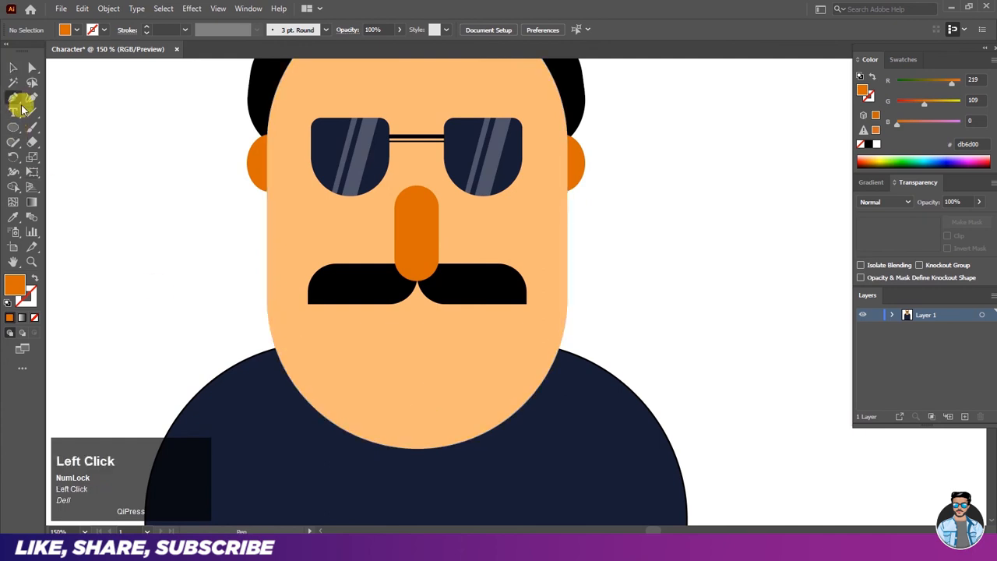
pyautogui.click(395, 404)
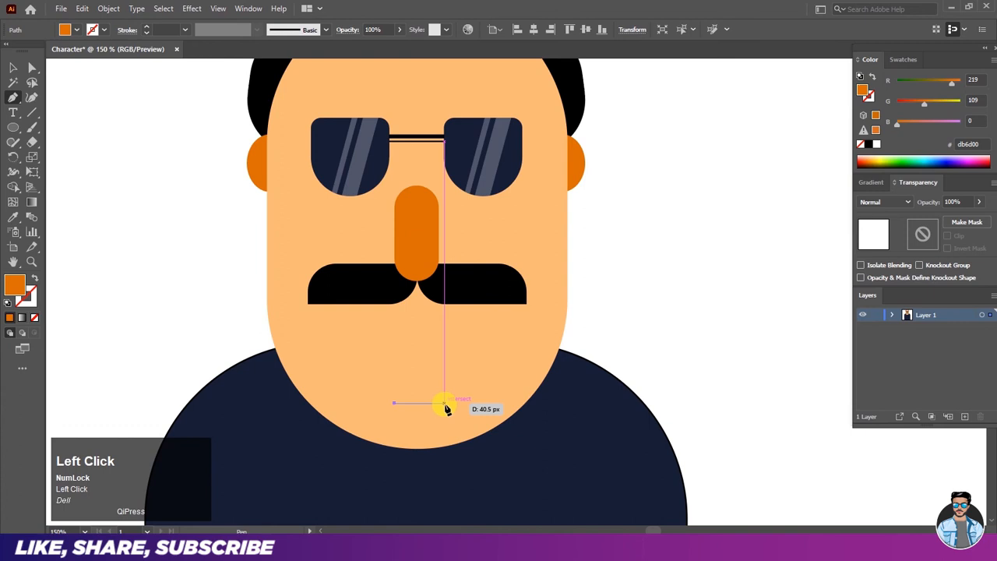
pyautogui.click(444, 404)
pyautogui.press('Escape')
pyautogui.click(13, 68)
pyautogui.click(117, 113)
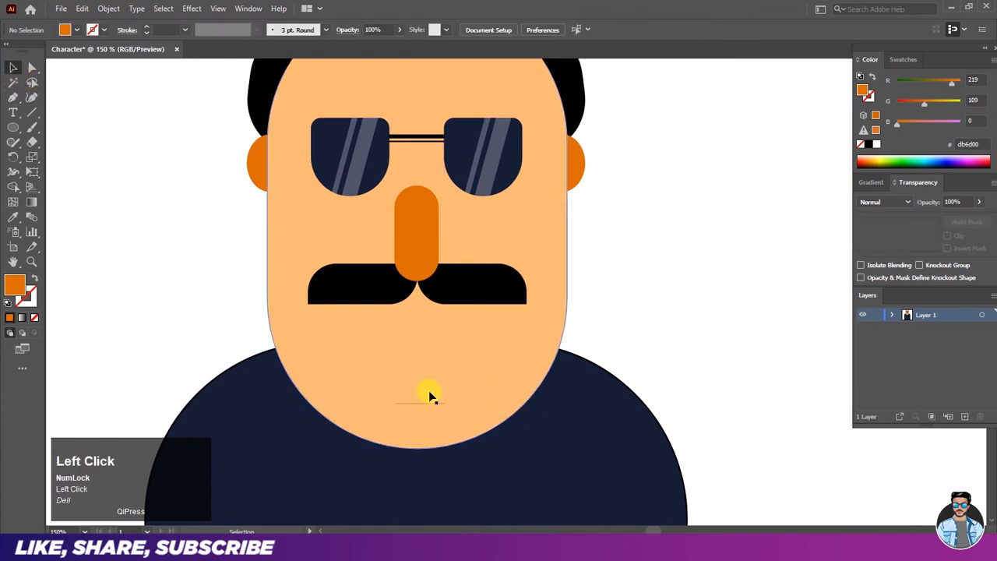
# - Give the mouth line a light orange 11 pt stroke with no fill, a round cap and round corners
pyautogui.click(423, 403)
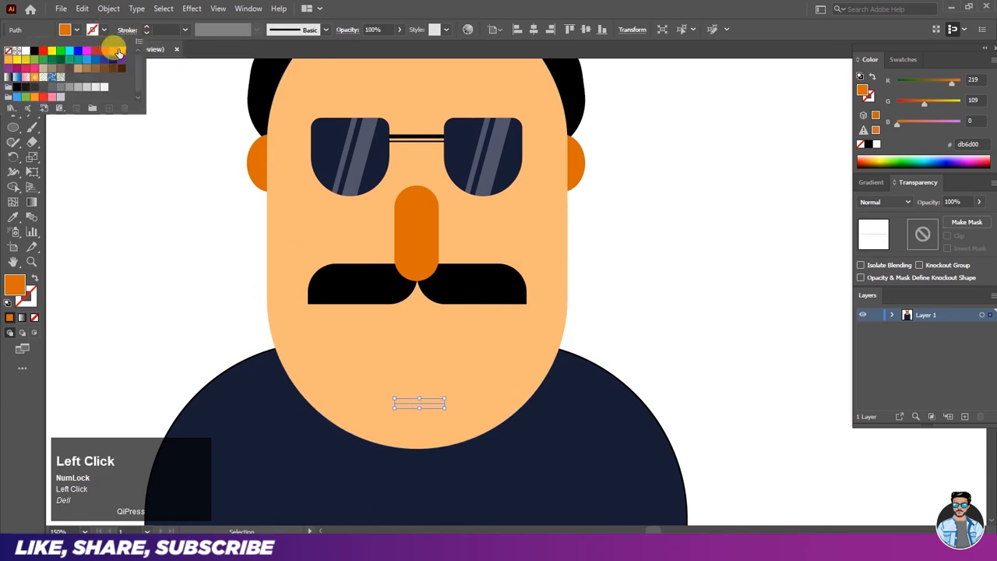
pyautogui.click(113, 51)
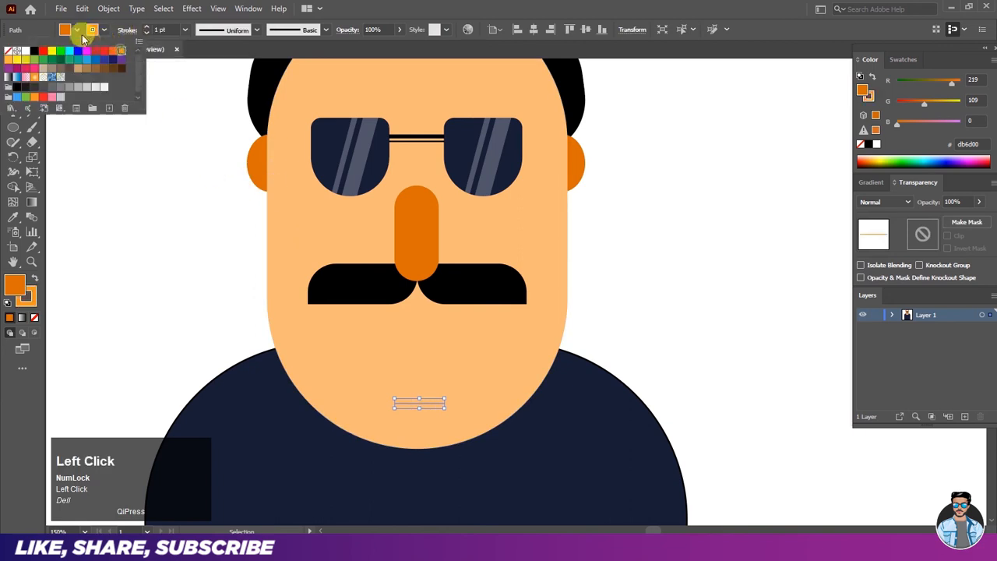
pyautogui.click(8, 52)
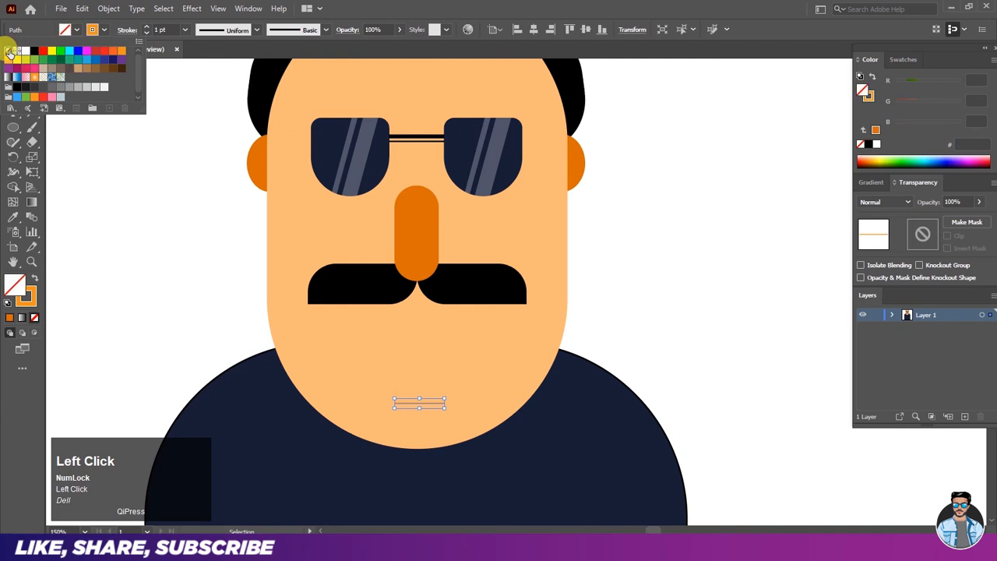
pyautogui.click(126, 30)
pyautogui.click(62, 63)
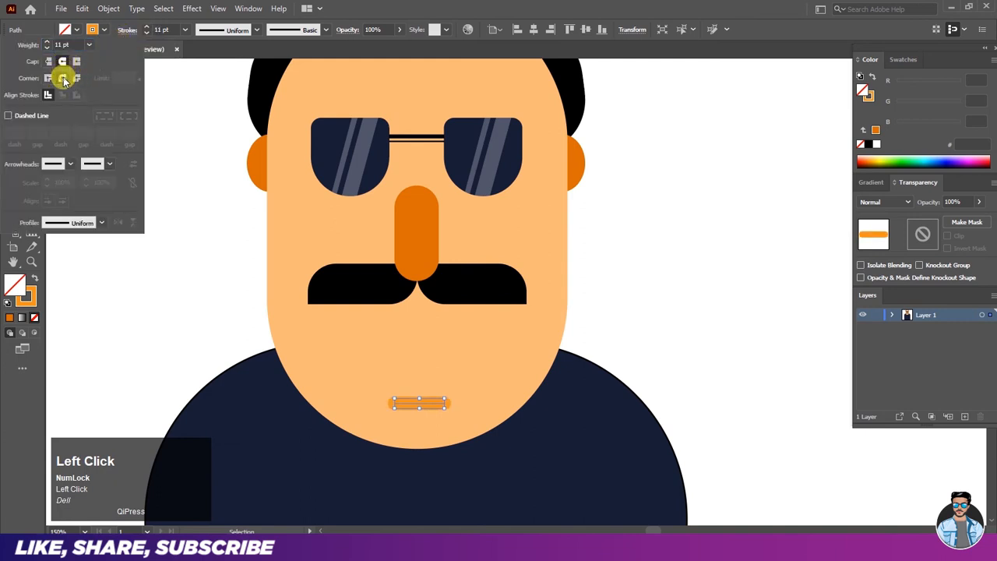
pyautogui.click(202, 137)
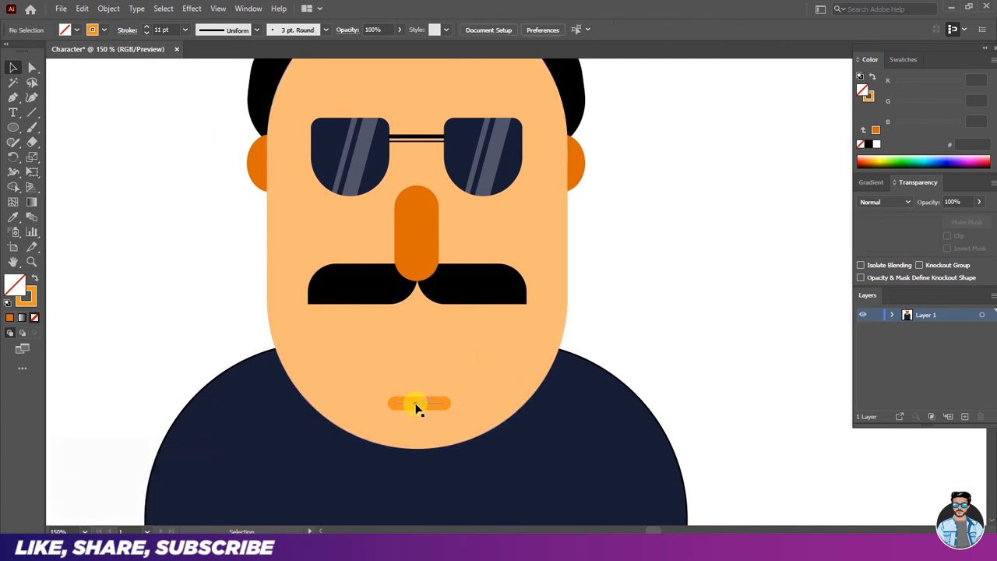
pyautogui.click(151, 313)
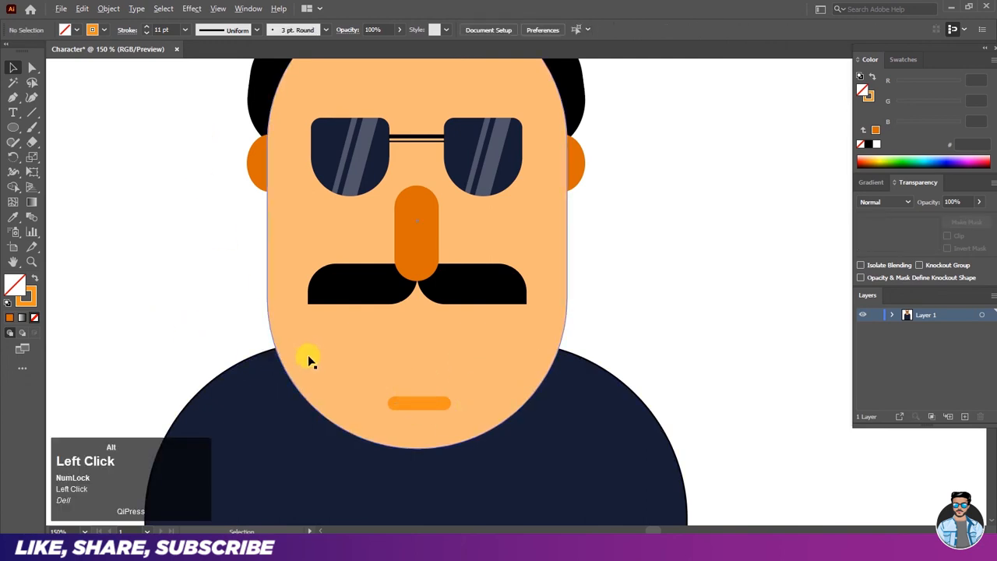
# - Draw a curved orange highlight stroke along the upper right side of the head with the Pen tool
pyautogui.scroll(-1, 338, 360)
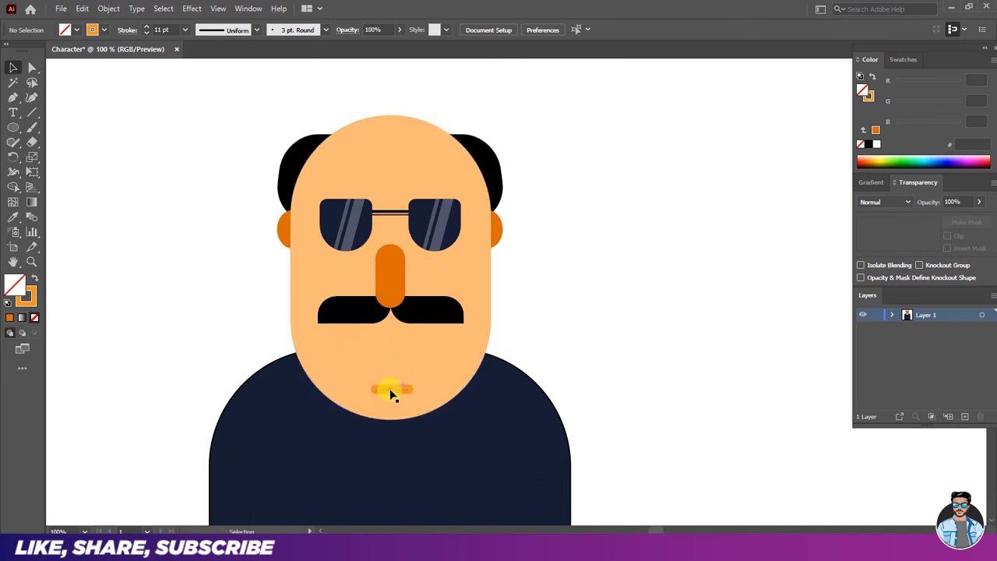
pyautogui.click(251, 323)
pyautogui.scroll(2, 471, 154)
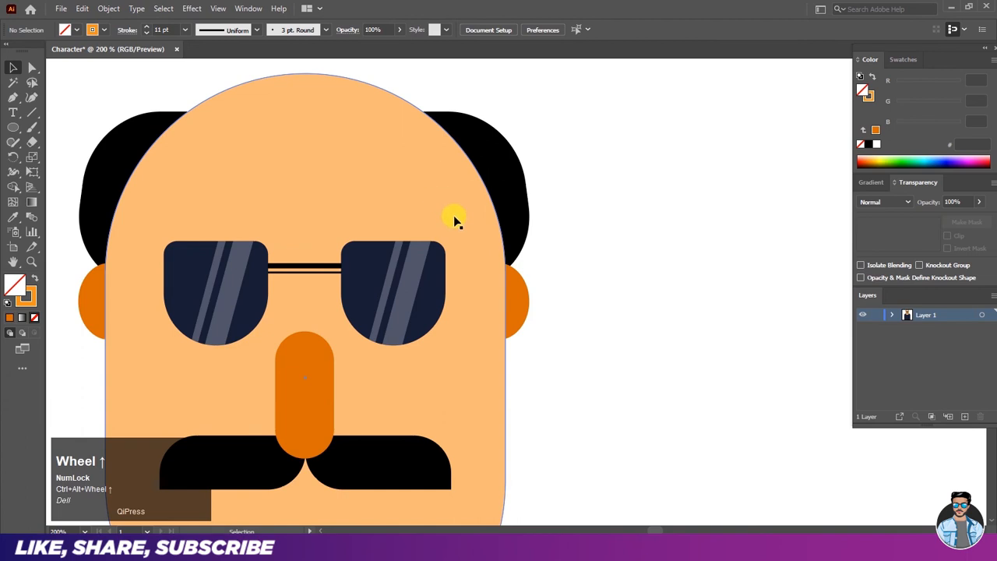
pyautogui.click(13, 97)
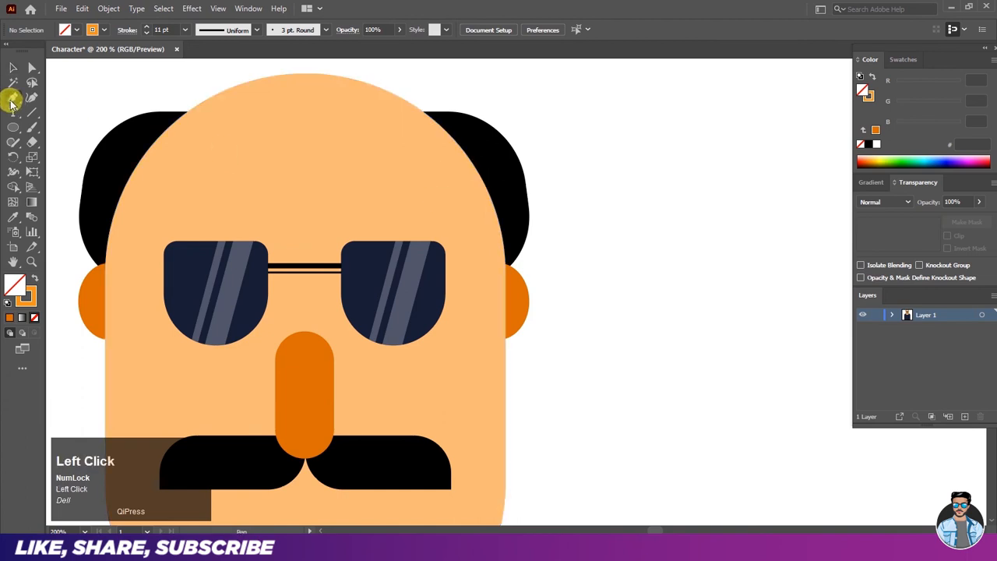
pyautogui.click(402, 139)
pyautogui.moveTo(480, 274); pyautogui.dragTo(484, 293)
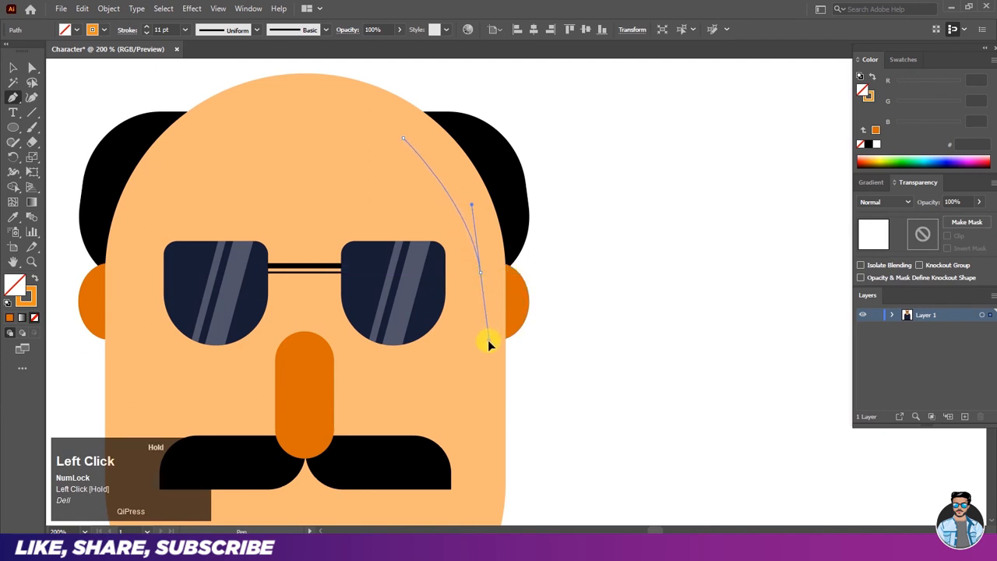
pyautogui.press('Escape')
pyautogui.click(13, 67)
pyautogui.click(73, 89)
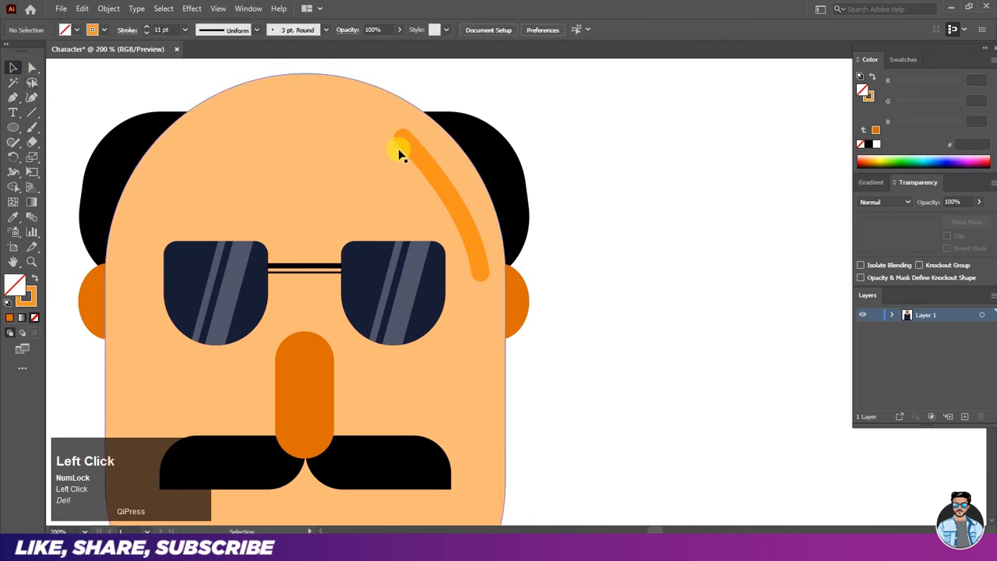
# - Set the curved head highlight's opacity to 50%
pyautogui.click(438, 185)
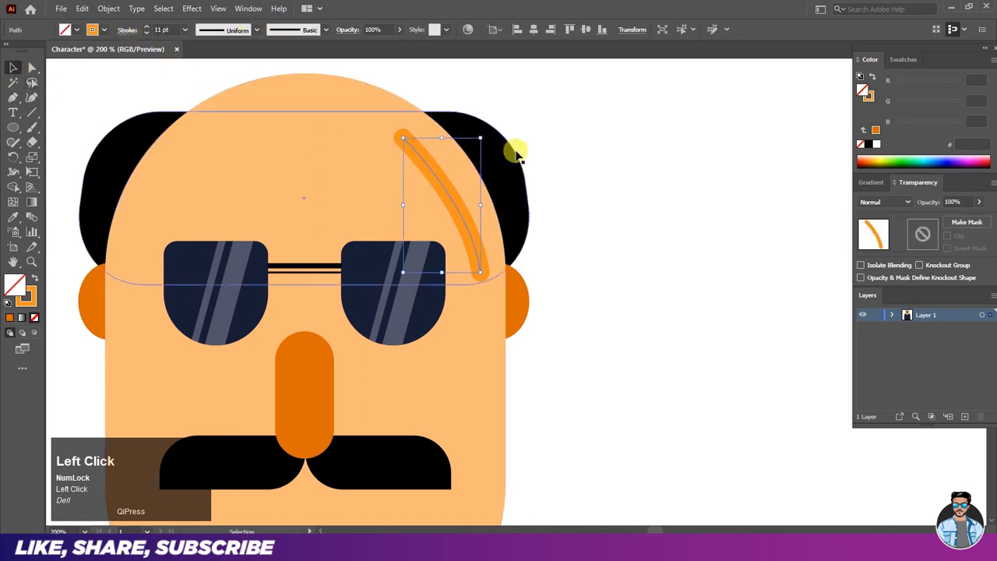
pyautogui.click(979, 202)
pyautogui.moveTo(961, 221); pyautogui.dragTo(959, 222)
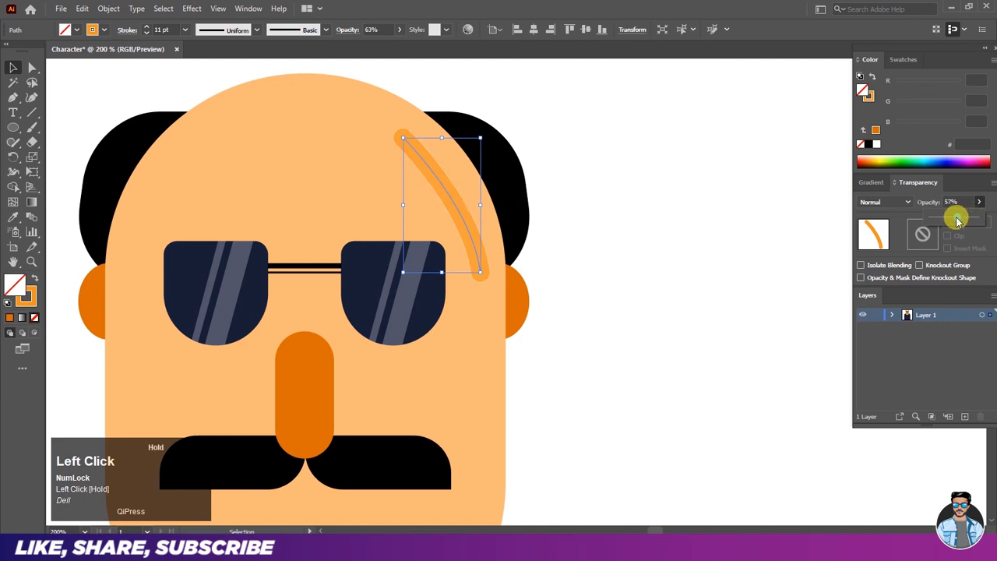
pyautogui.moveTo(960, 202); pyautogui.dragTo(931, 208)
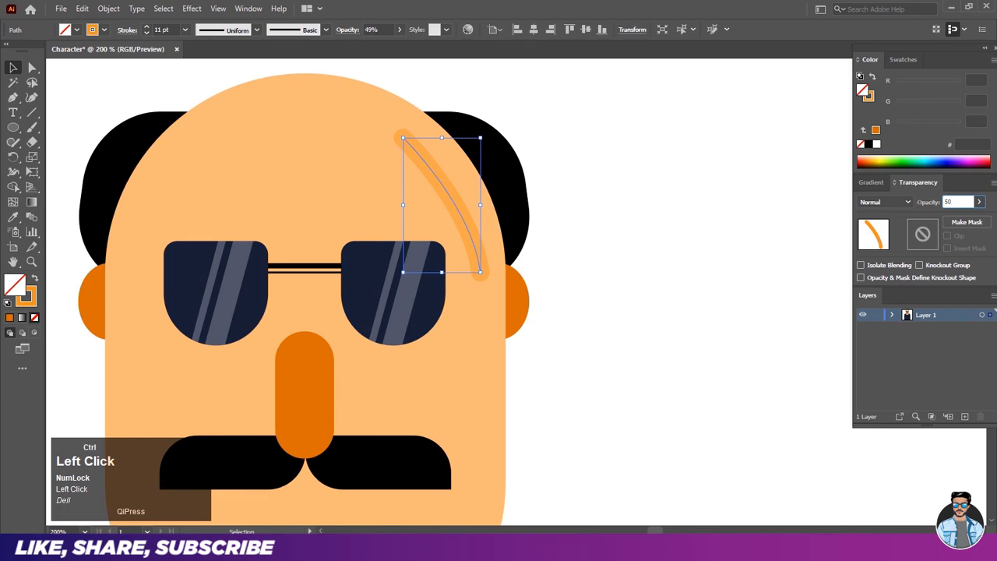
pyautogui.hotkey('ctrl', 'w')
pyautogui.hotkey('ctrl', 'w')
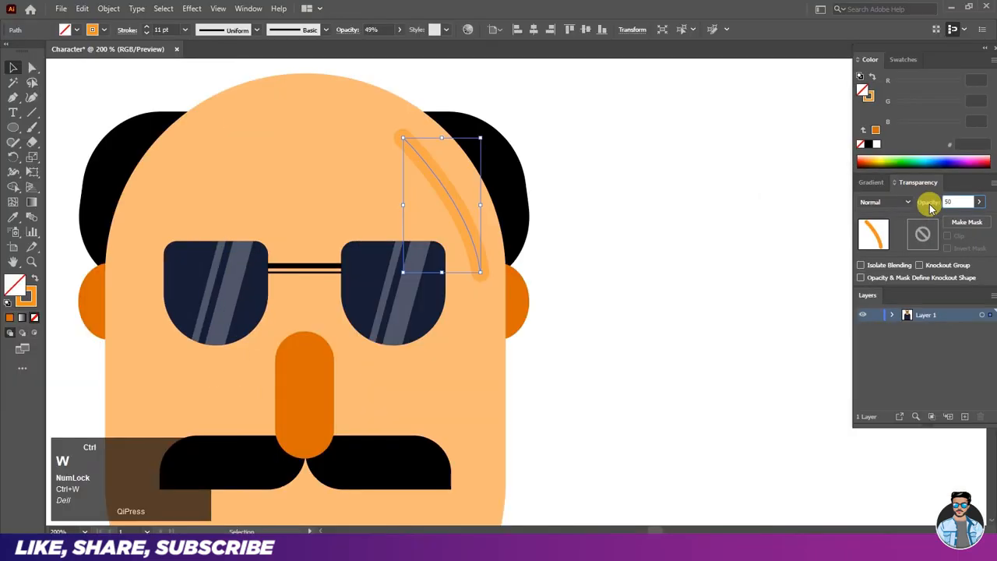
pyautogui.click(632, 224)
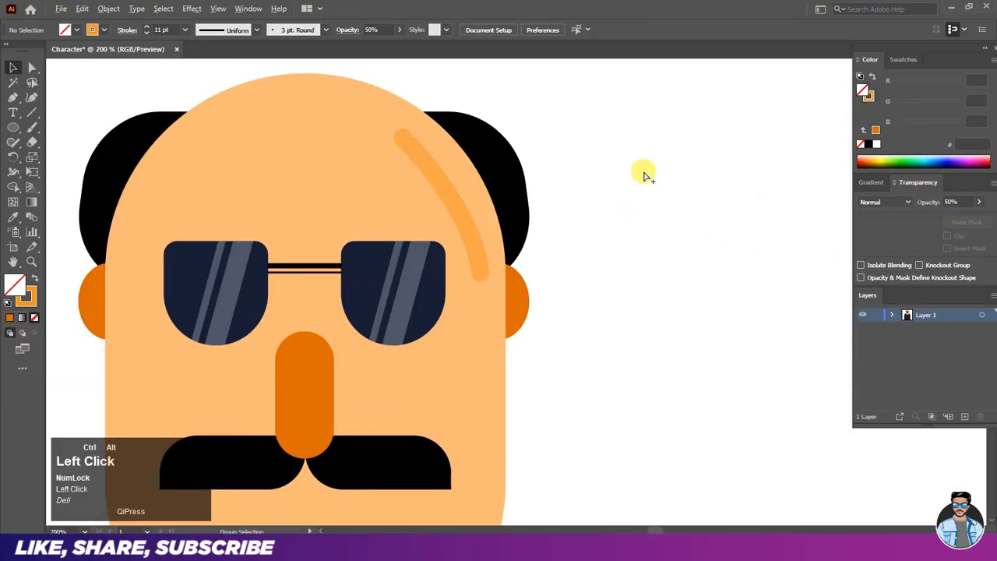
# - Shorten the curved head highlight from its lower end and set its opacity to 25%
pyautogui.scroll(-2, 643, 175)
pyautogui.scroll(-1, 640, 178)
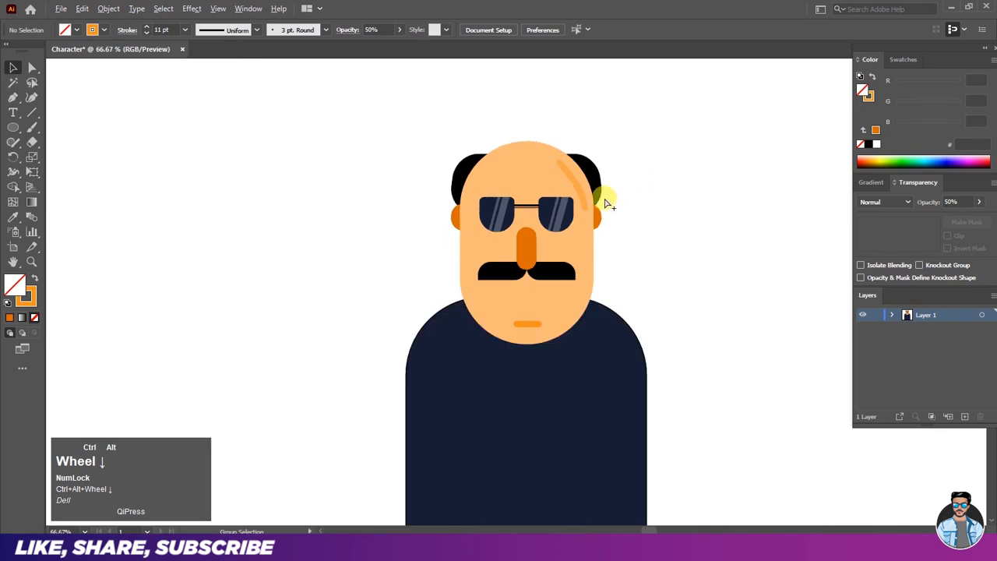
pyautogui.scroll(2, 604, 195)
pyautogui.click(569, 236)
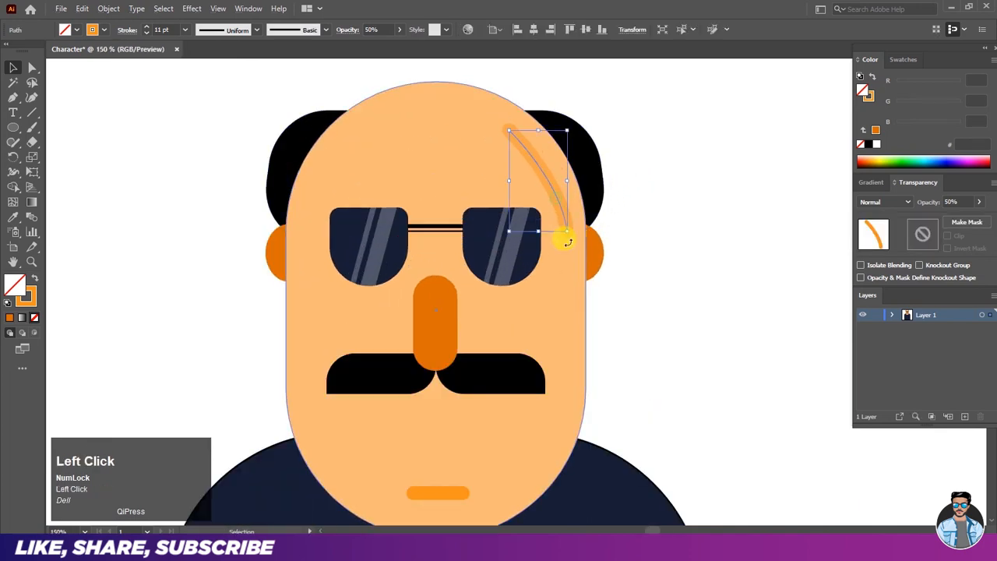
pyautogui.moveTo(565, 234); pyautogui.dragTo(556, 202)
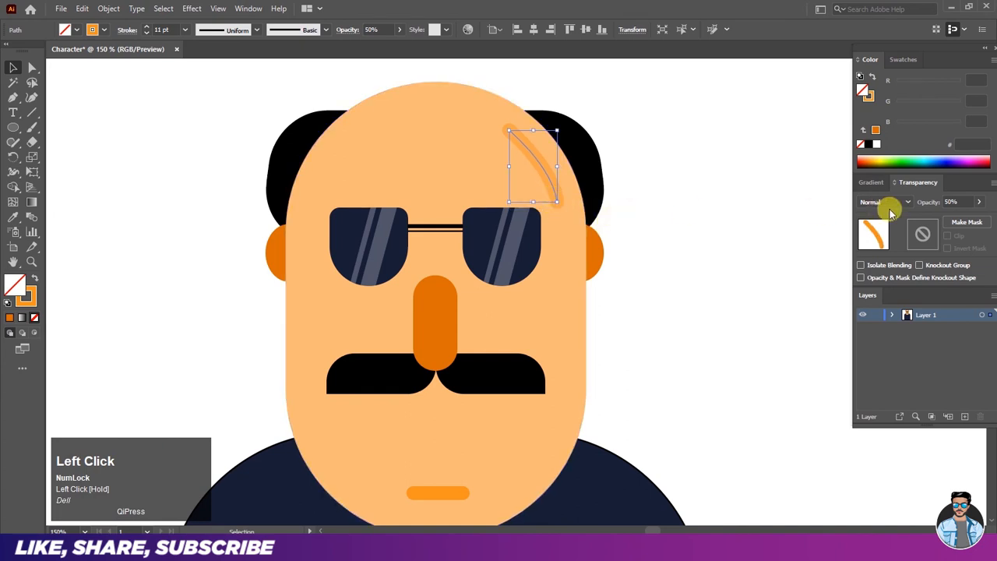
pyautogui.moveTo(960, 202); pyautogui.dragTo(927, 208)
pyautogui.write('25')
pyautogui.press('Return')
pyautogui.click(695, 224)
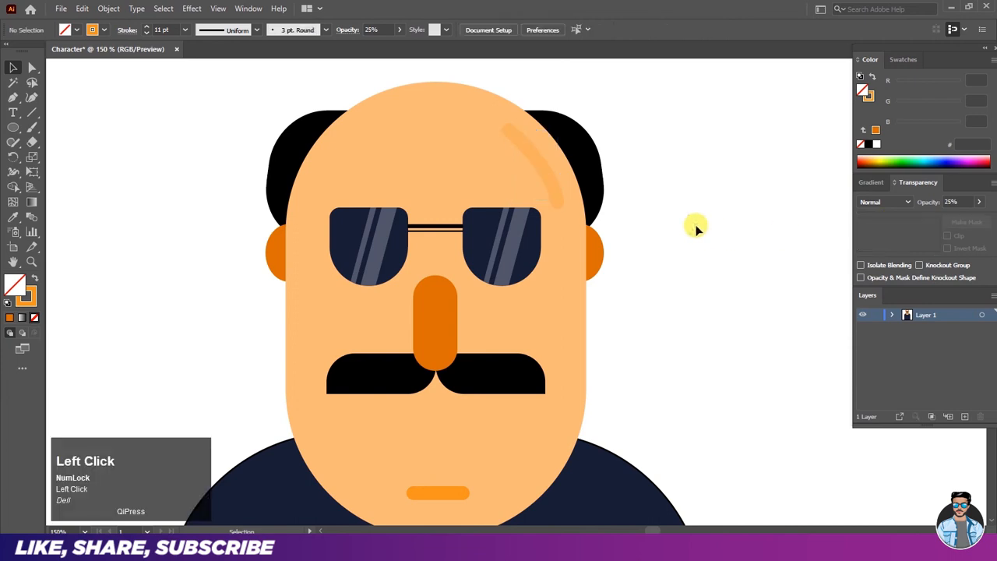
# - Widen the navy body shape evenly on both sides, keeping it centred under the head
pyautogui.scroll(-1, 661, 181)
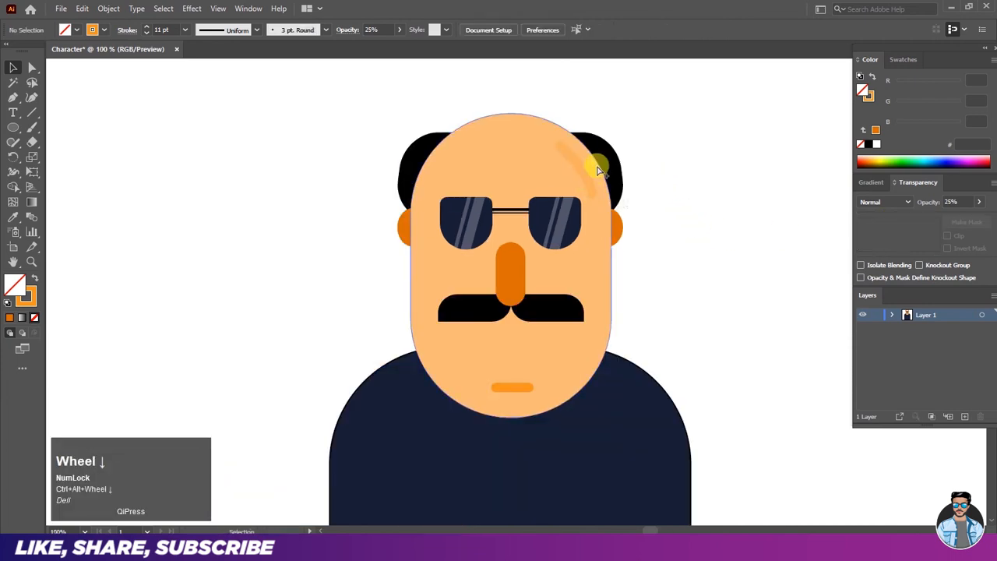
pyautogui.scroll(-1, 592, 156)
pyautogui.scroll(-1, 579, 218)
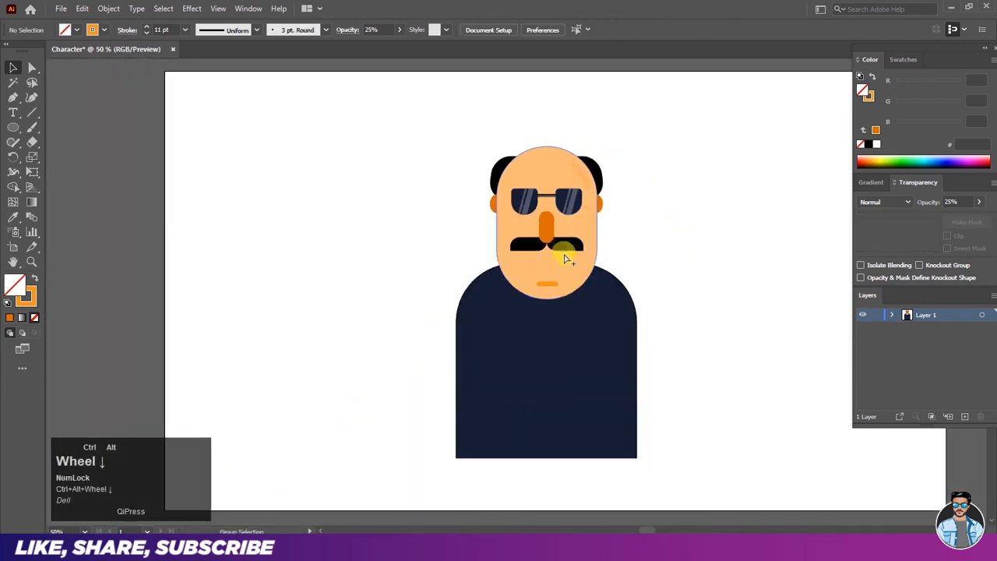
pyautogui.scroll(1, 555, 241)
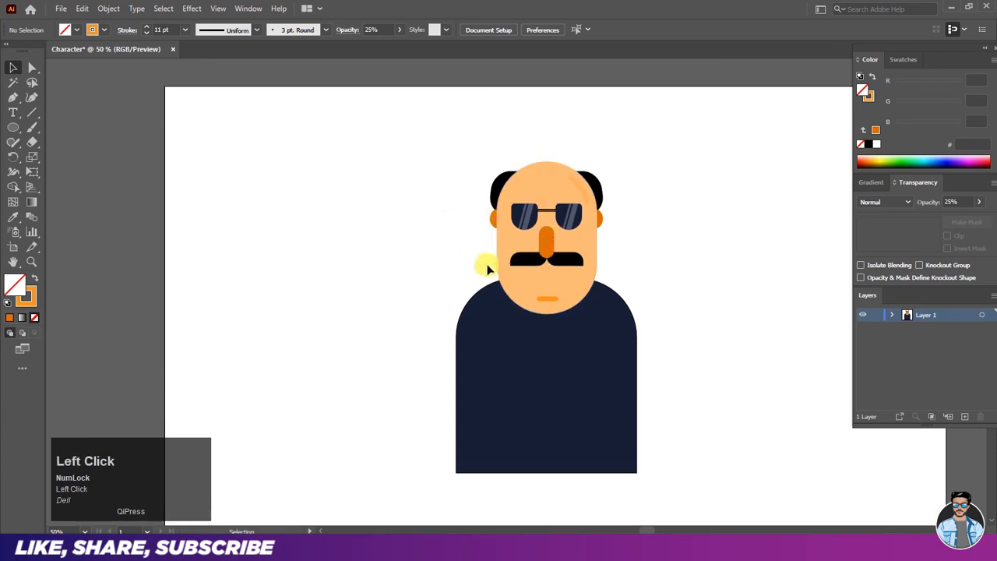
pyautogui.scroll(-1, 494, 265)
pyautogui.scroll(1, 534, 321)
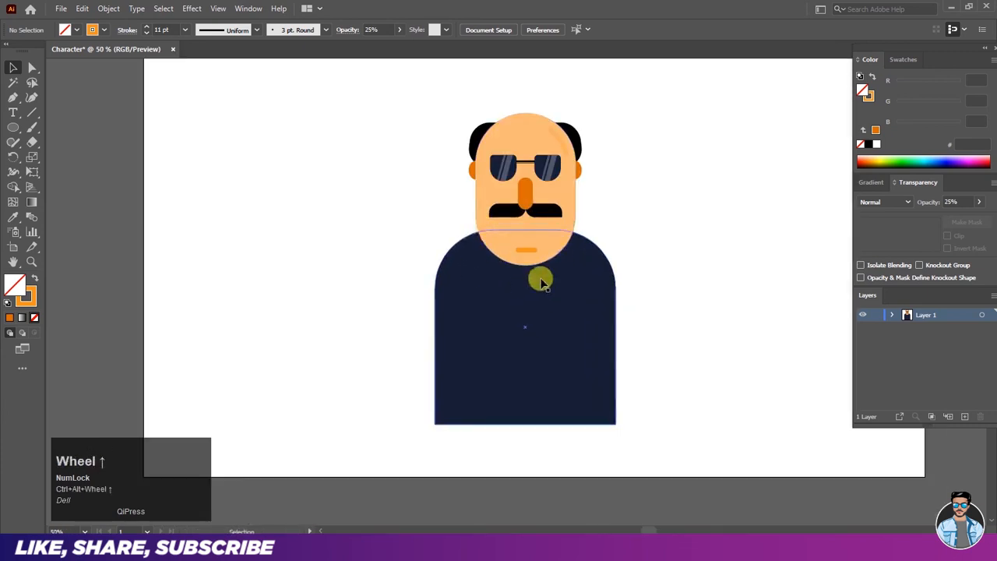
pyautogui.click(497, 352)
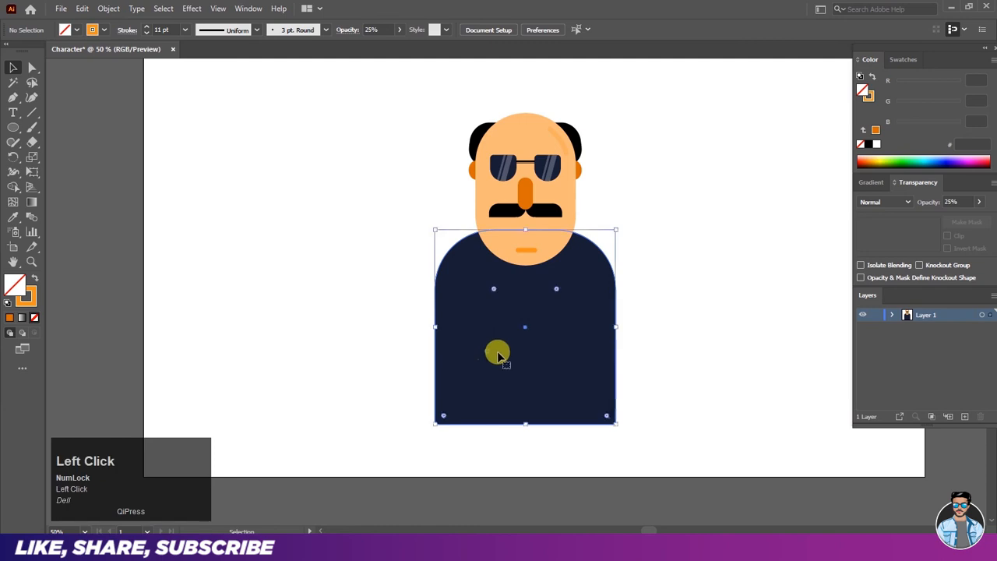
pyautogui.moveTo(616, 328); pyautogui.dragTo(569, 335)
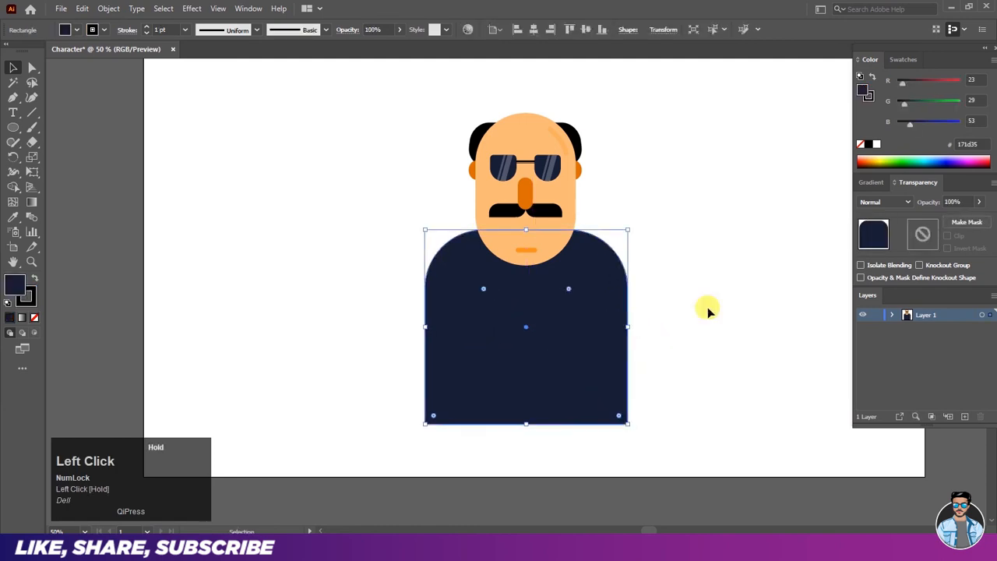
# - Draw a straight vertical line with the Pen tool on the left part of the navy body, from mid-chest to its lower edge
pyautogui.click(669, 301)
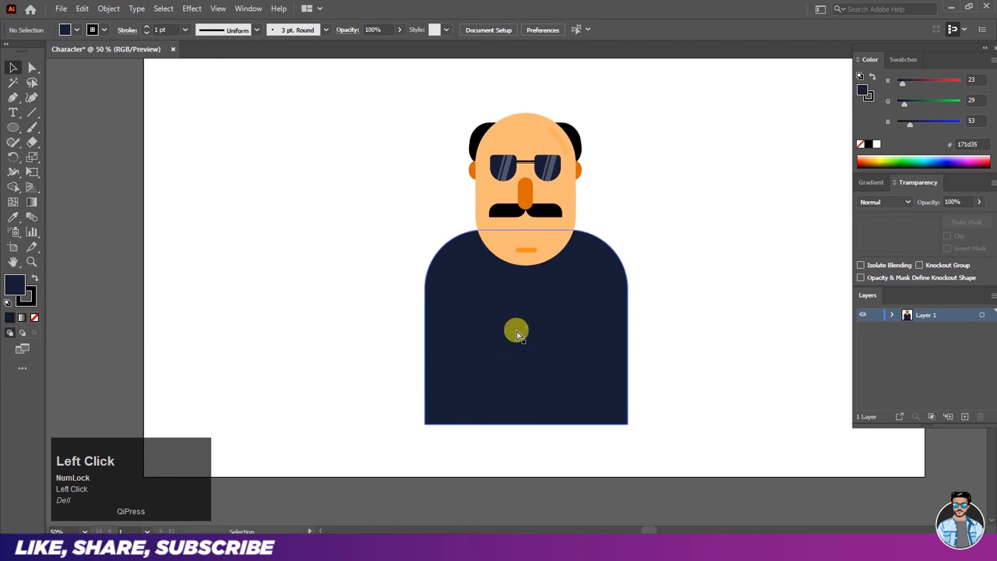
pyautogui.scroll(1, 523, 408)
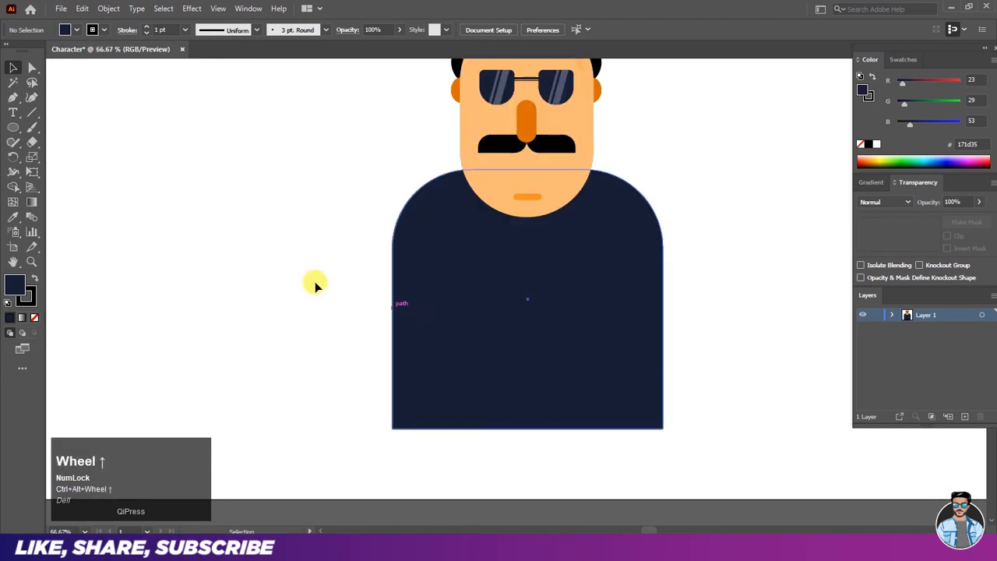
pyautogui.moveTo(13, 98); pyautogui.dragTo(49, 99)
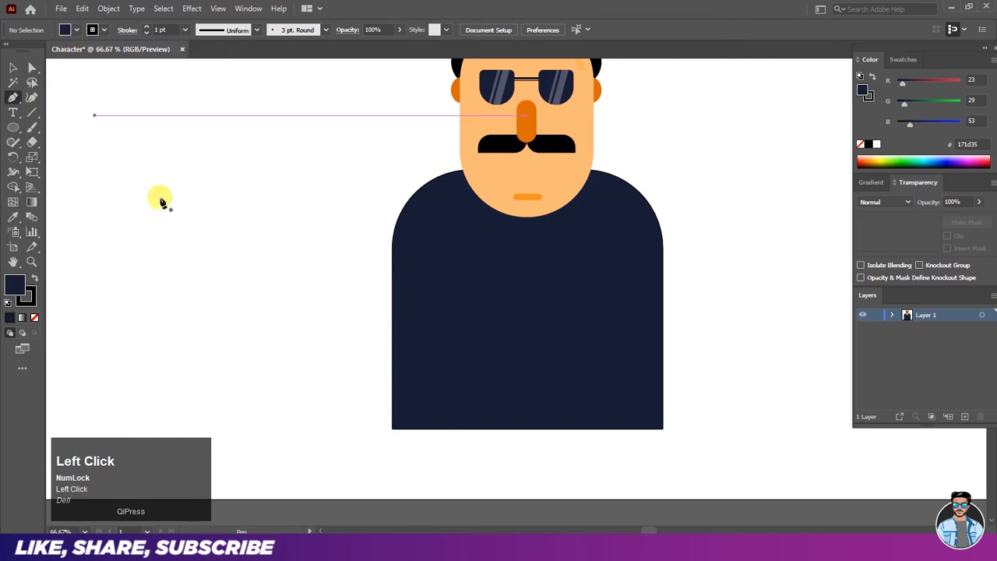
pyautogui.click(462, 276)
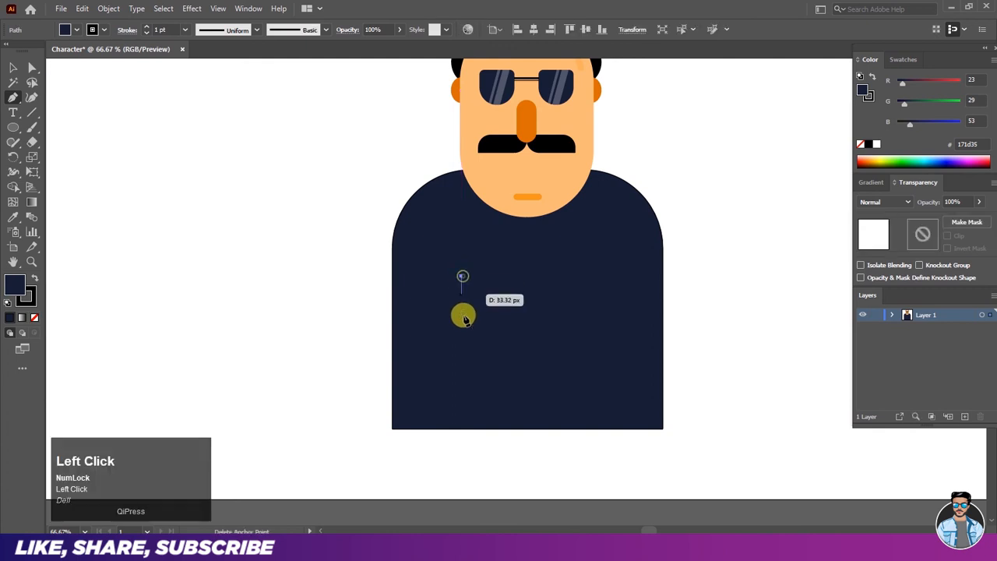
pyautogui.click(462, 429)
pyautogui.press('Escape')
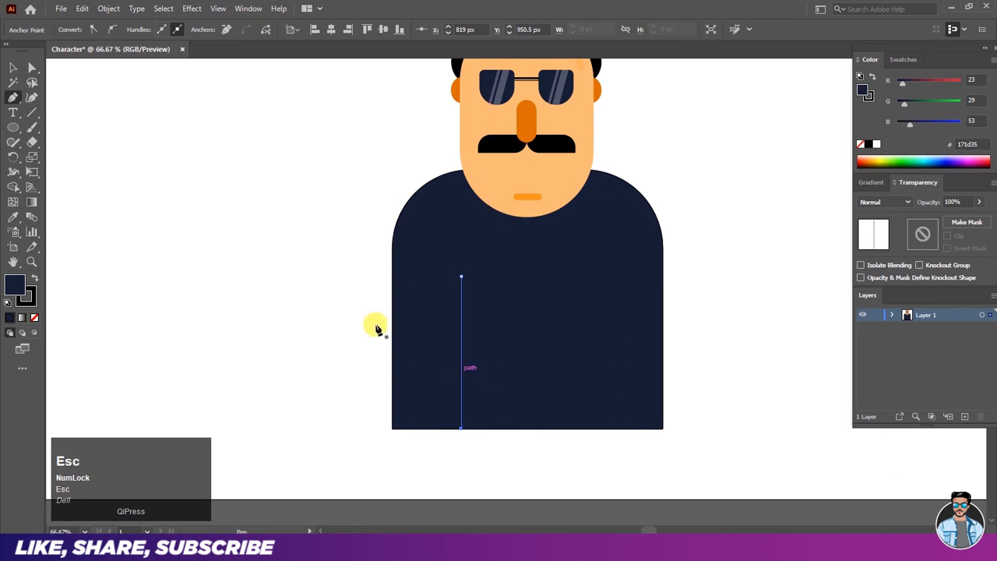
pyautogui.click(12, 68)
pyautogui.click(121, 120)
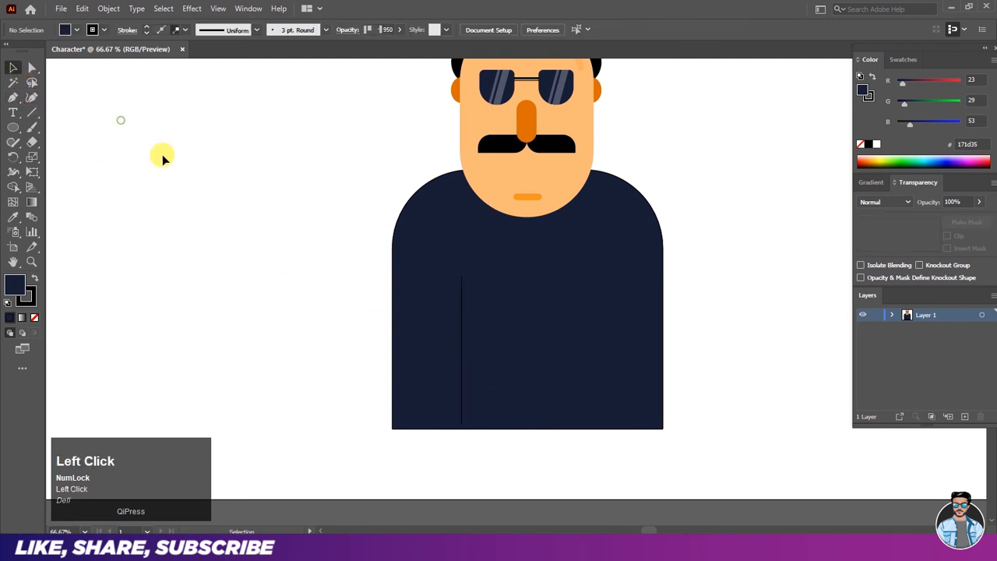
# - Set the vertical body line's stroke weight to 10 pt
pyautogui.click(462, 341)
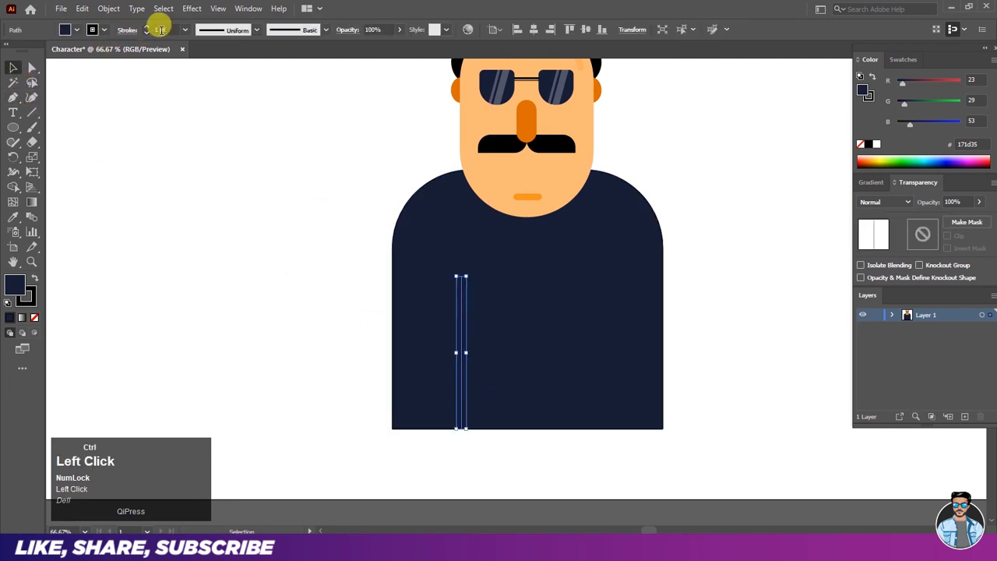
pyautogui.click(161, 29)
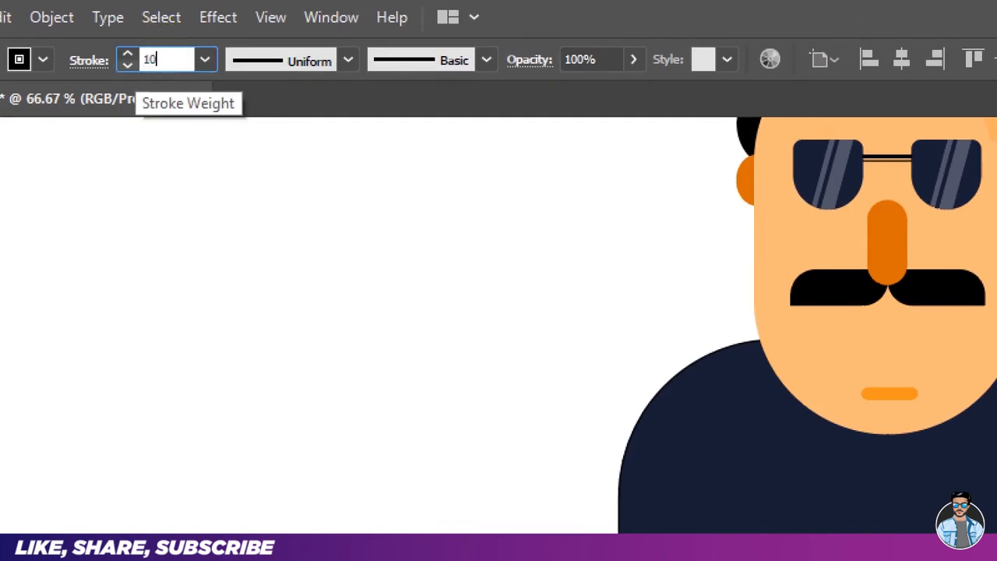
pyautogui.press('Return')
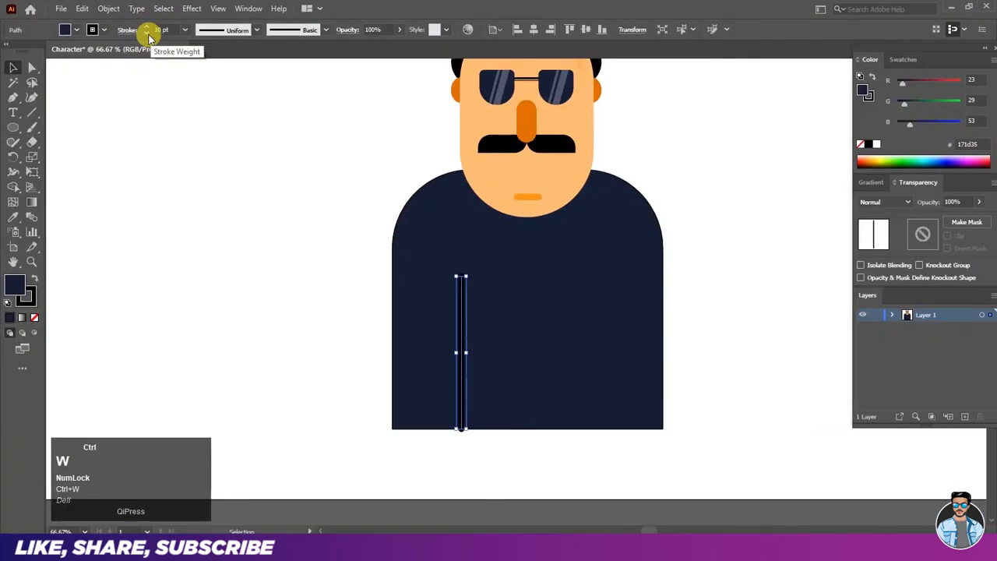
pyautogui.click(242, 200)
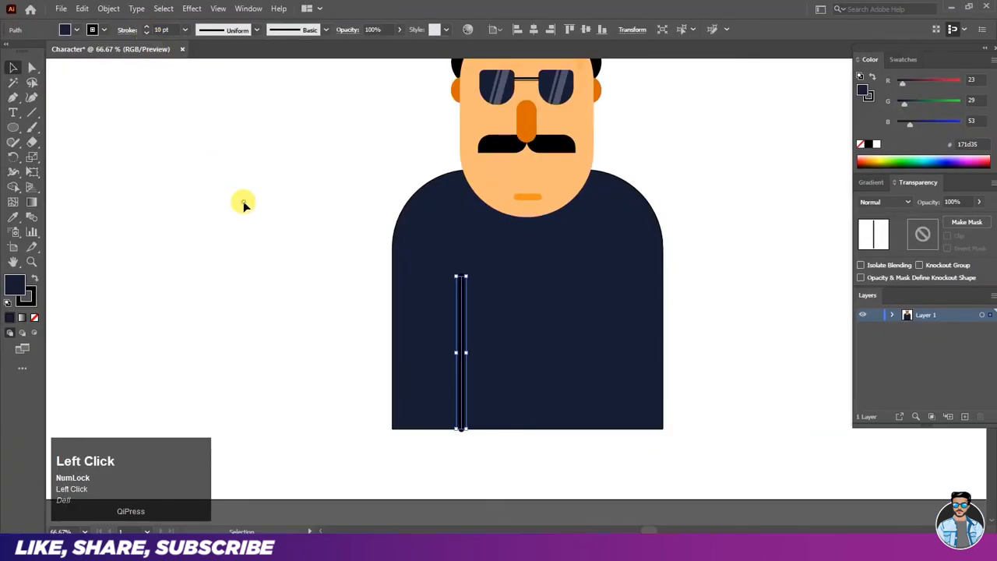
# - Shift the line slightly below the body's lower edge and trim the overhanging end with the Shape Builder tool
pyautogui.scroll(-1, 463, 410)
pyautogui.moveTo(461, 402); pyautogui.dragTo(460, 408)
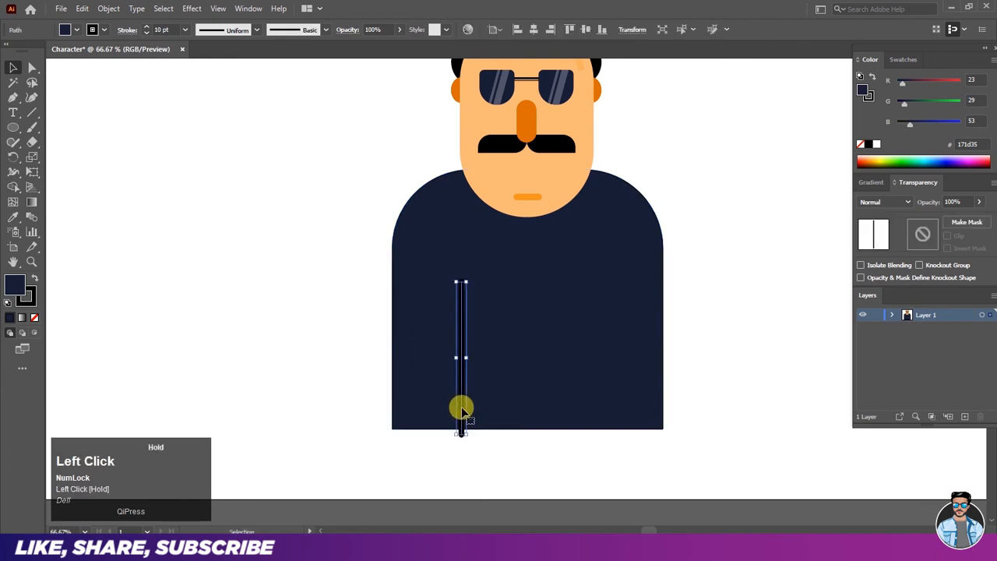
pyautogui.moveTo(330, 372); pyautogui.dragTo(483, 467)
pyautogui.click(15, 188)
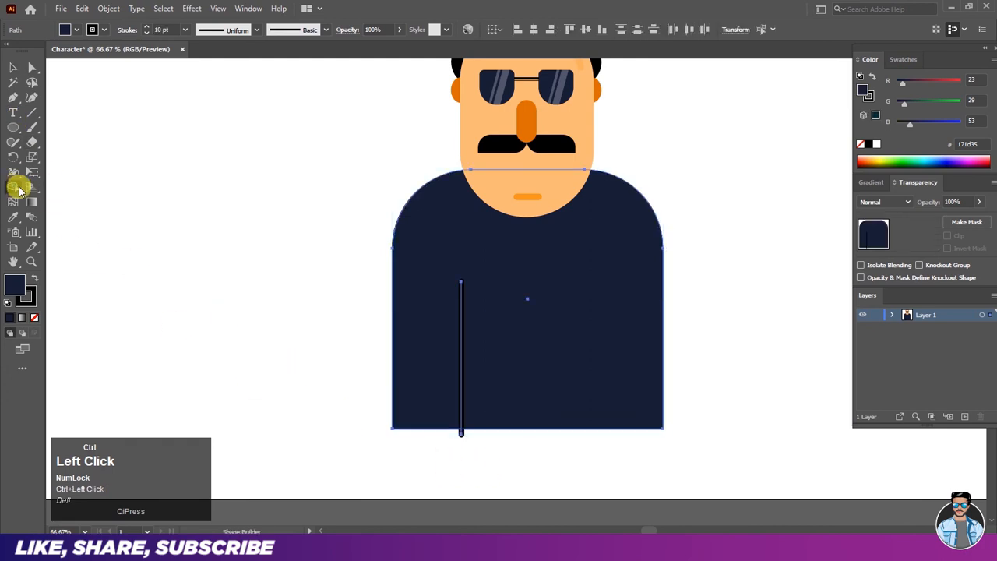
pyautogui.keyDown('alt'); pyautogui.click(467, 436); pyautogui.keyUp('alt')
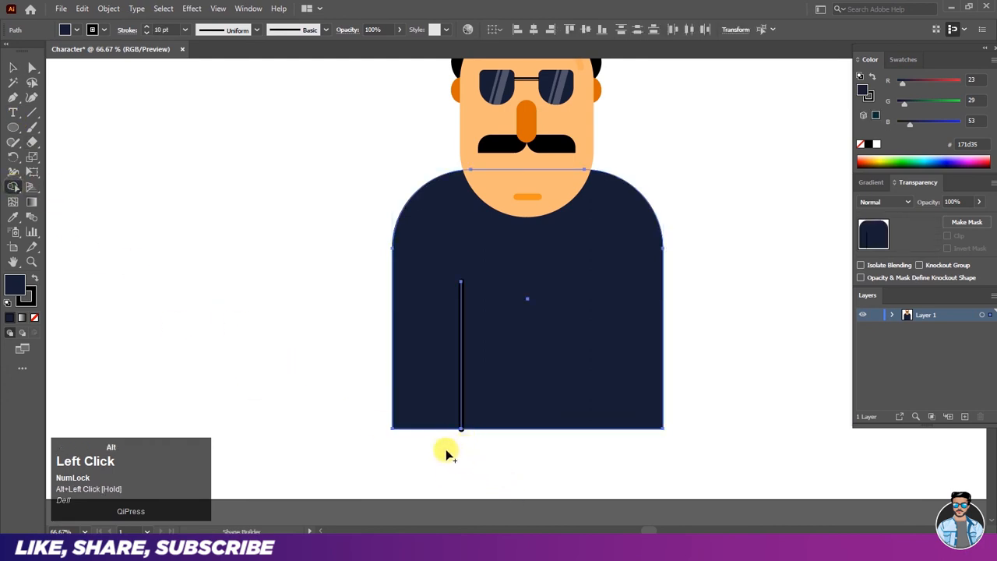
pyautogui.click(13, 68)
pyautogui.click(93, 117)
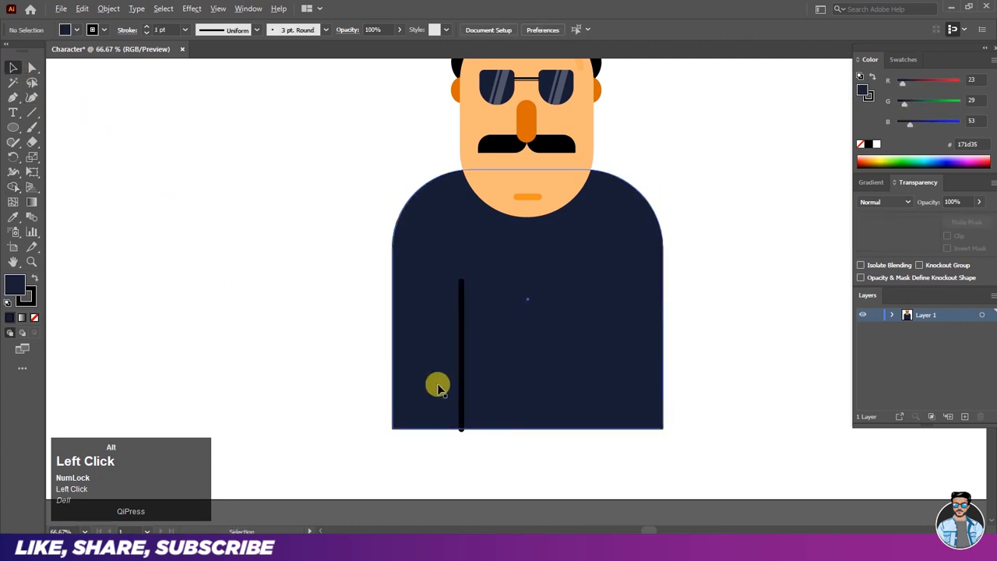
# - Nudge the trimmed line slightly upward so its lower end lines up with the body's lower edge
pyautogui.keyDown('ctrl'); pyautogui.keyDown('alt'); pyautogui.scroll(1, 470, 409); pyautogui.keyUp('alt'); pyautogui.keyUp('ctrl')
pyautogui.moveTo(462, 411); pyautogui.dragTo(460, 408)
pyautogui.click(262, 354)
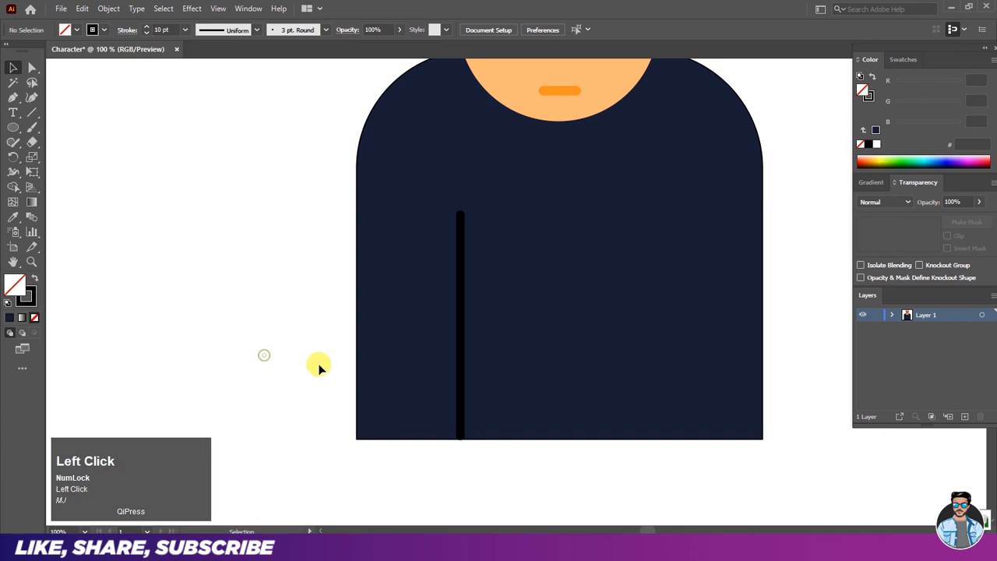
pyautogui.scroll(-1, 387, 352)
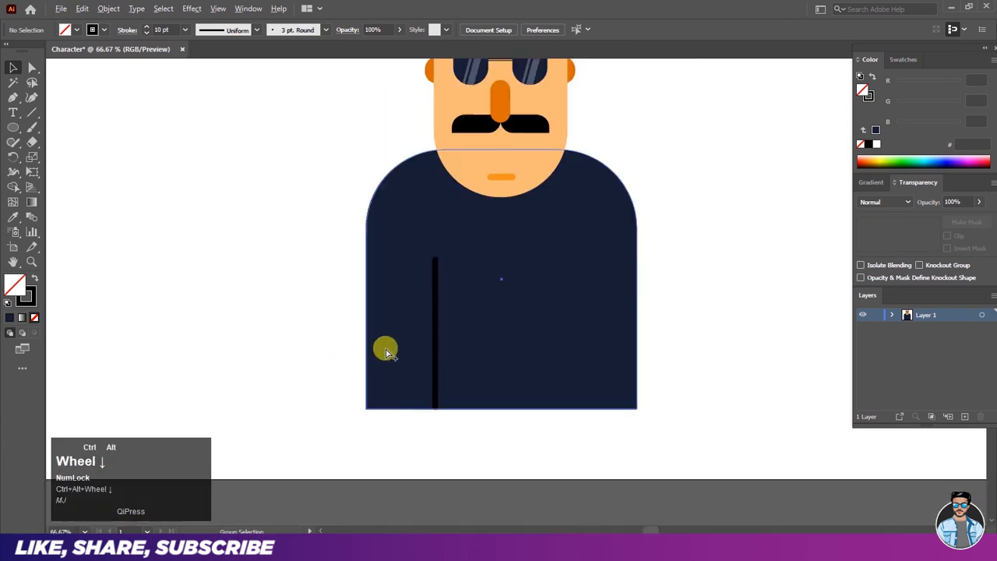
# - Change the vertical line's stroke colour from the Color Picker to a very dark navy, 05091c
pyautogui.click(437, 343)
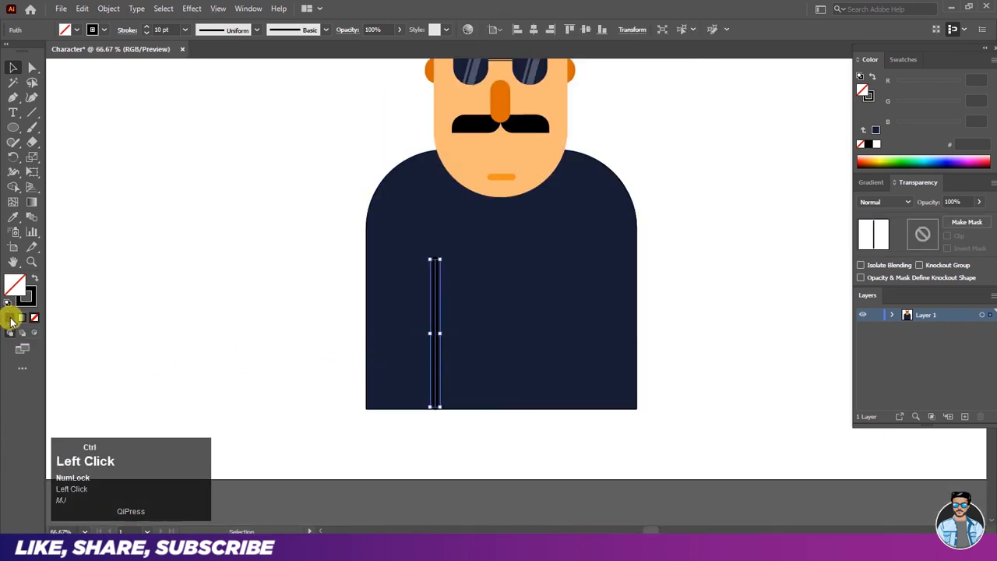
pyautogui.press('super+plus')
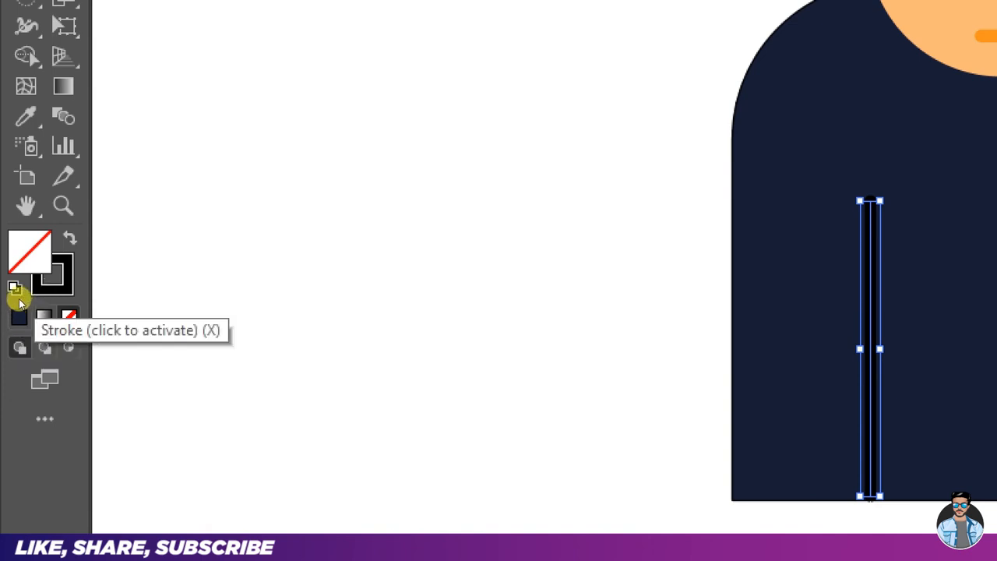
pyautogui.click(34, 289)
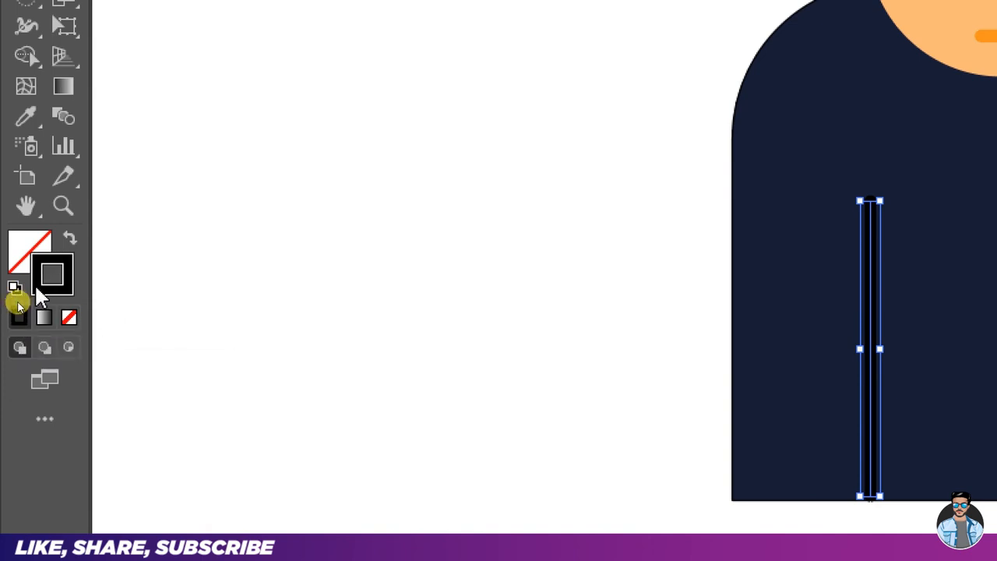
pyautogui.doubleClick(37, 287)
pyautogui.press('super+minus')
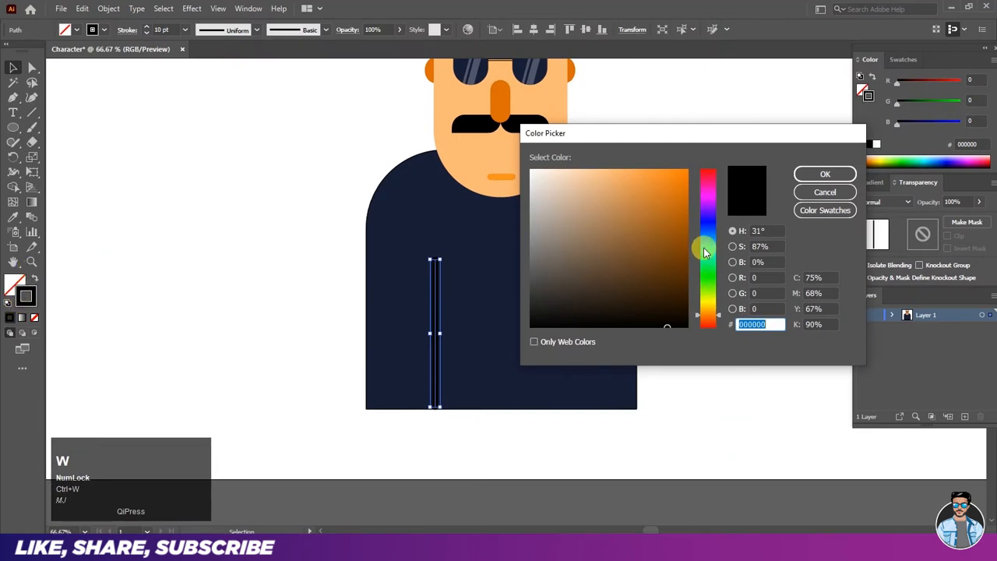
pyautogui.click(705, 226)
pyautogui.click(658, 304)
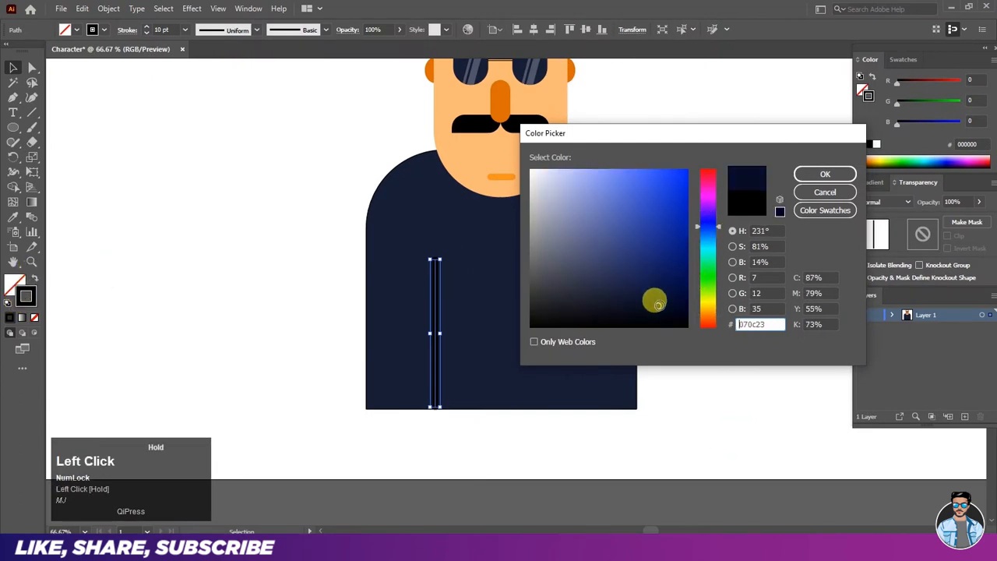
pyautogui.click(803, 174)
pyautogui.click(270, 228)
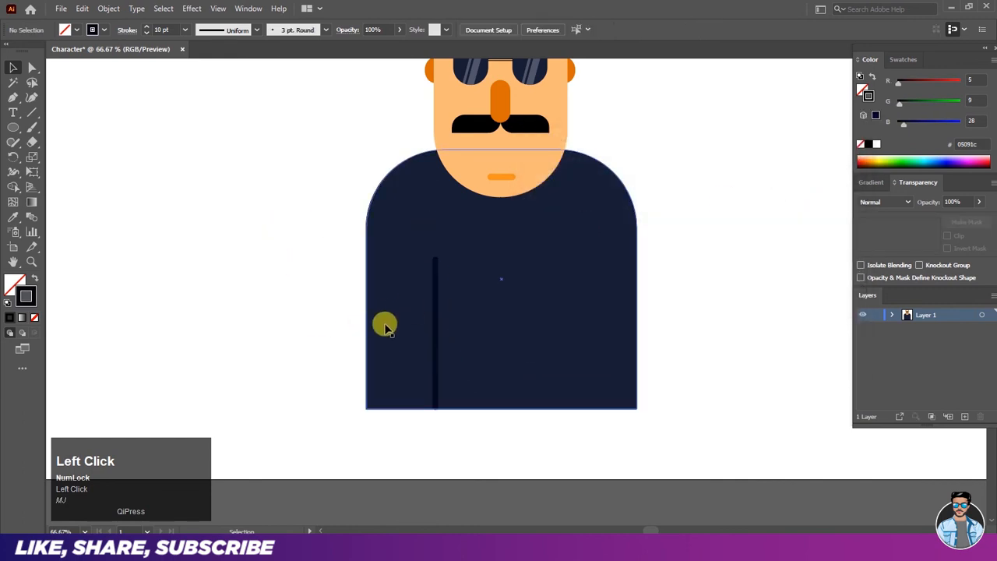
# - Paste a copy of the line in front, place it about 258 px to the right, and shift the original slightly outward
pyautogui.click(436, 370)
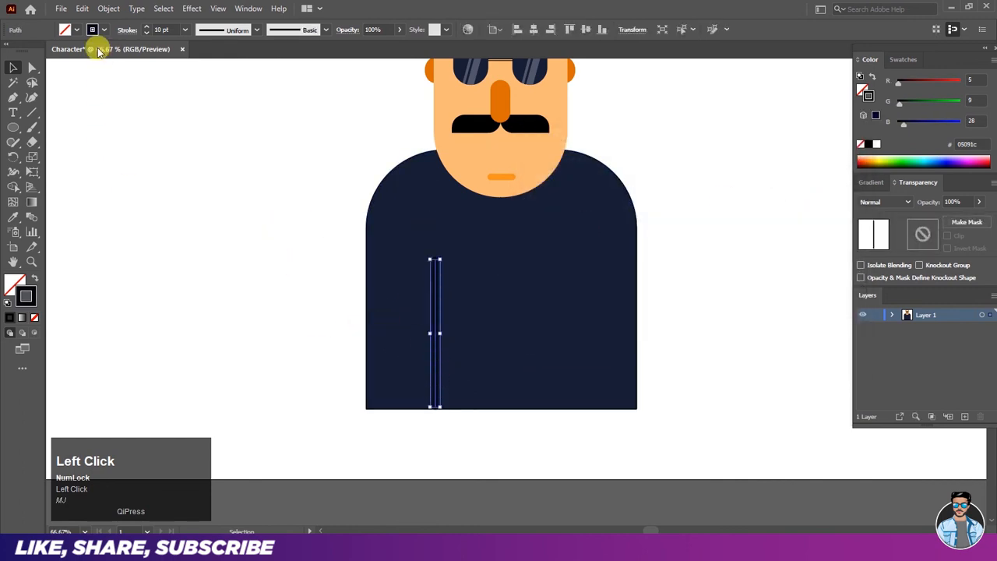
pyautogui.click(83, 9)
pyautogui.click(84, 67)
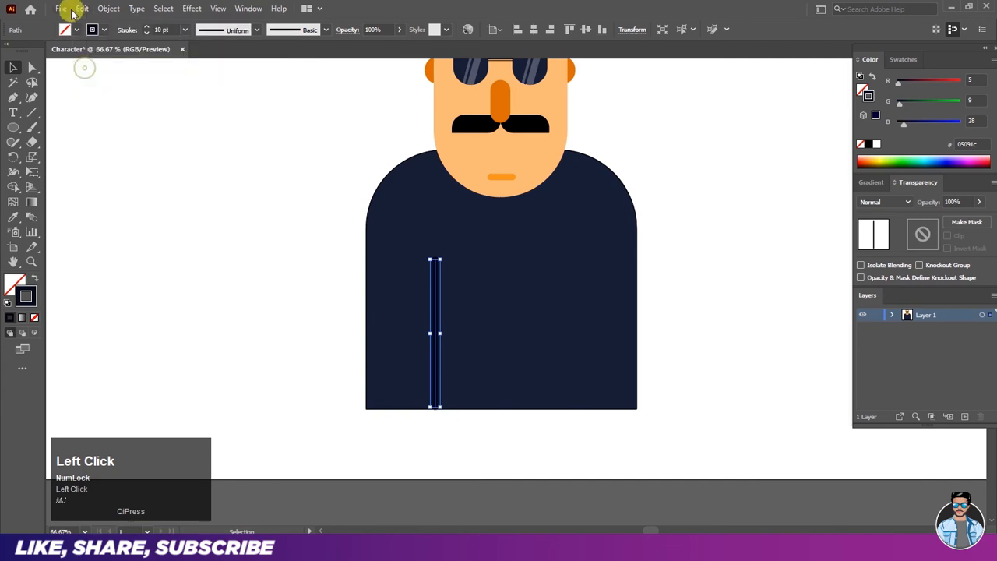
pyautogui.click(82, 9)
pyautogui.click(87, 99)
pyautogui.click(435, 328)
pyautogui.moveTo(435, 328); pyautogui.dragTo(577, 330)
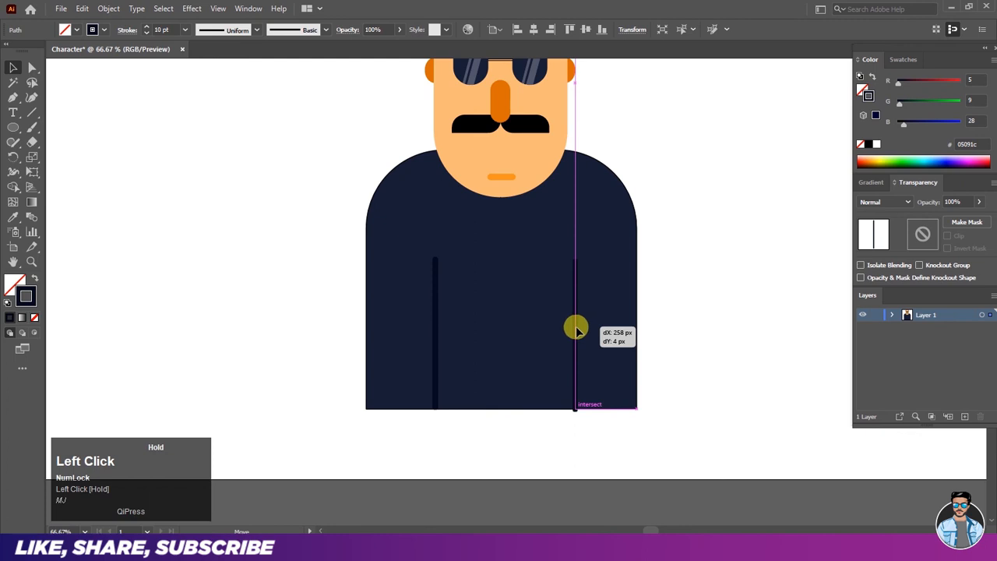
pyautogui.moveTo(575, 331); pyautogui.dragTo(575, 329)
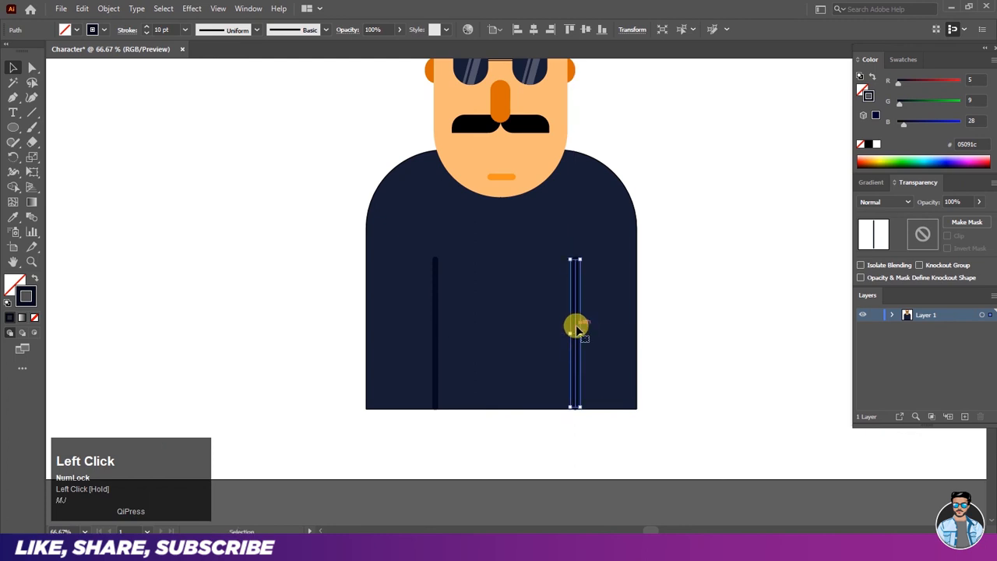
pyautogui.click(279, 231)
pyautogui.moveTo(434, 296); pyautogui.dragTo(425, 301)
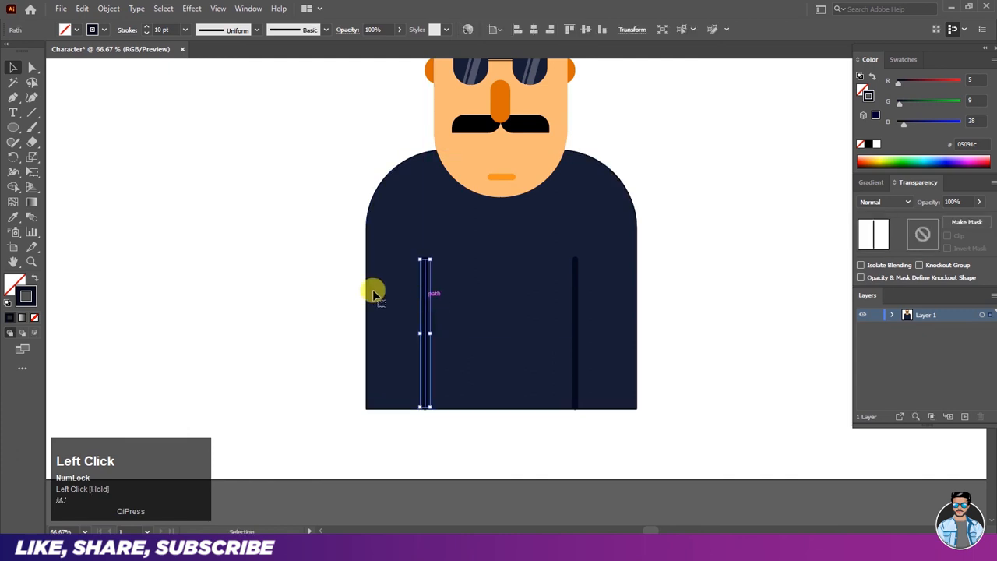
pyautogui.click(276, 266)
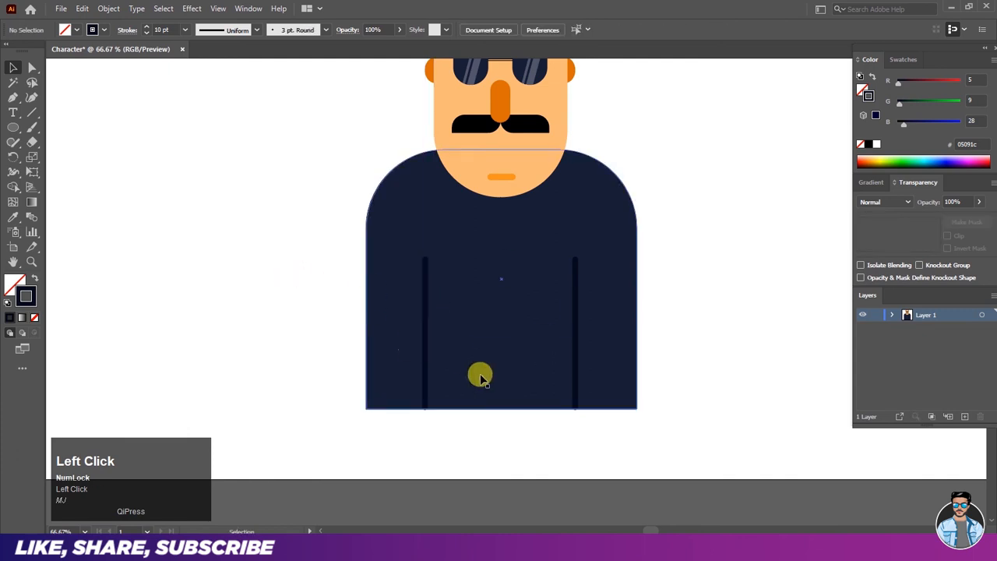
# - Paste a copy of the right line in front, centre it on the body, and stretch its upper end up over the chin
pyautogui.click(576, 322)
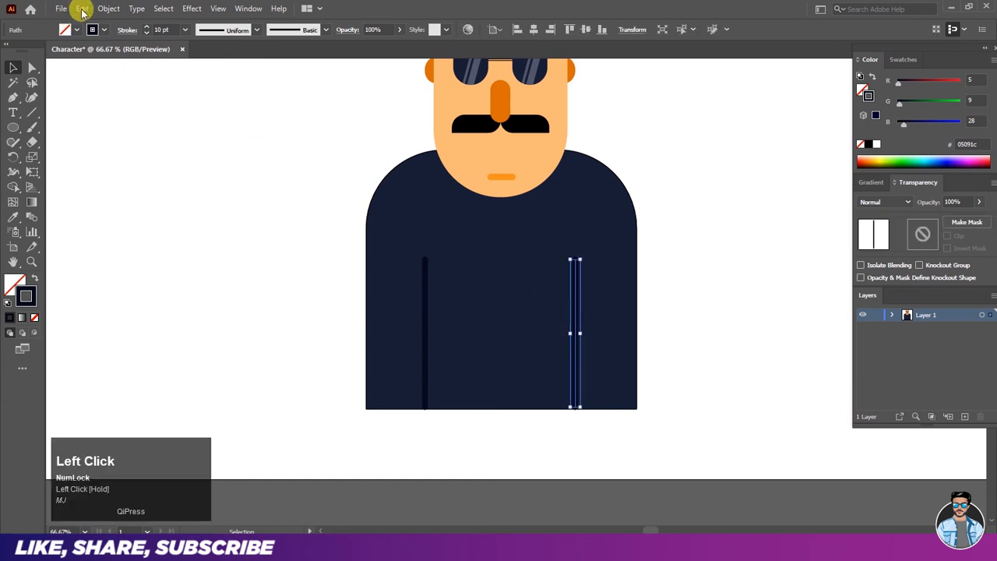
pyautogui.click(82, 9)
pyautogui.click(100, 69)
pyautogui.click(83, 9)
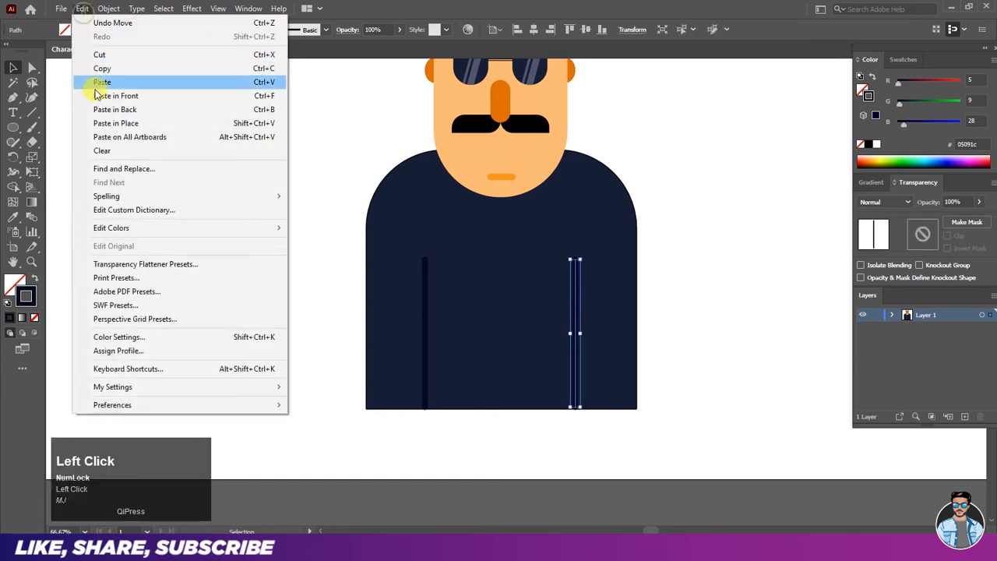
pyautogui.click(102, 95)
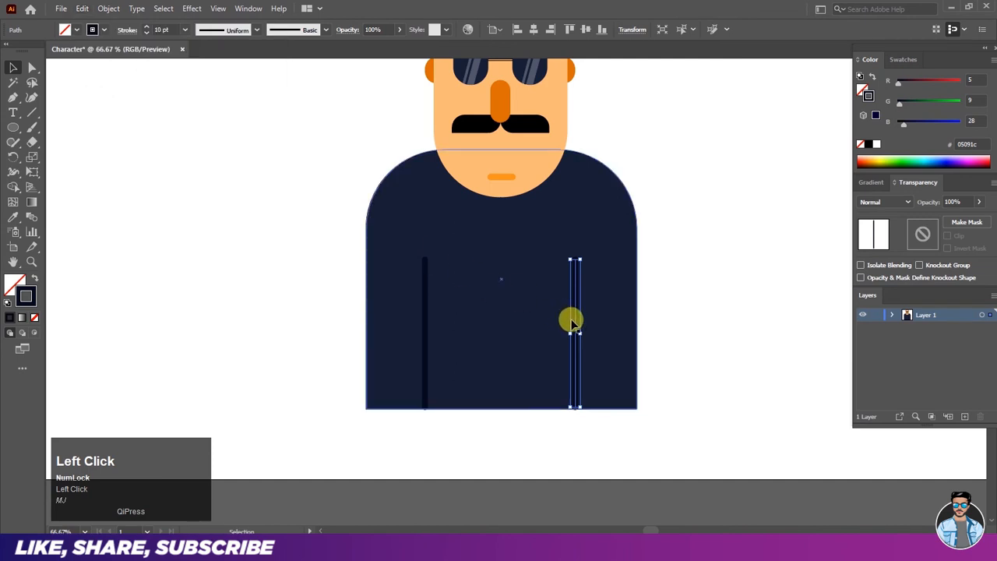
pyautogui.moveTo(575, 322); pyautogui.dragTo(501, 321)
pyautogui.moveTo(501, 258); pyautogui.dragTo(500, 170)
pyautogui.click(278, 202)
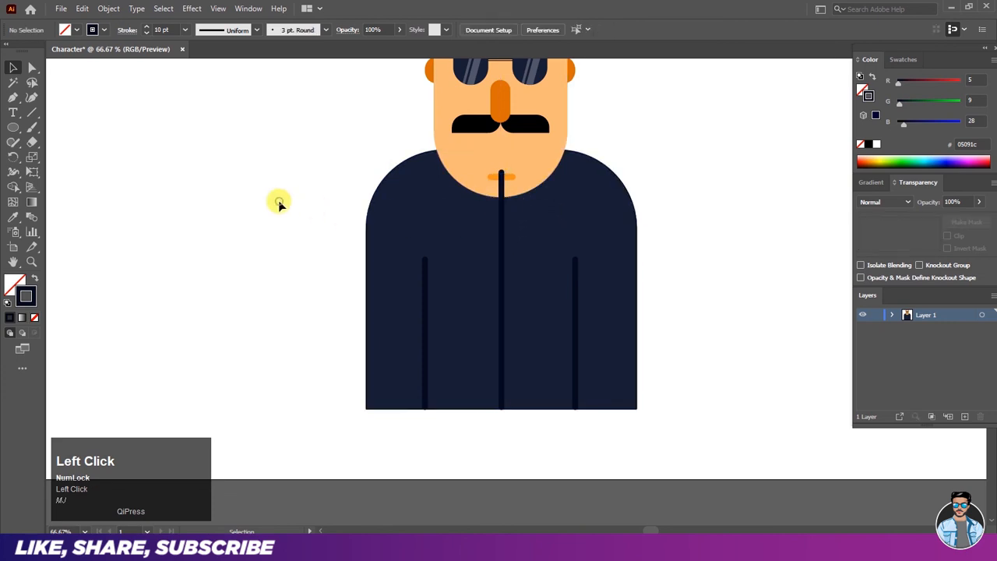
# - Send the long centre line to the back of the stacking order
pyautogui.click(503, 227)
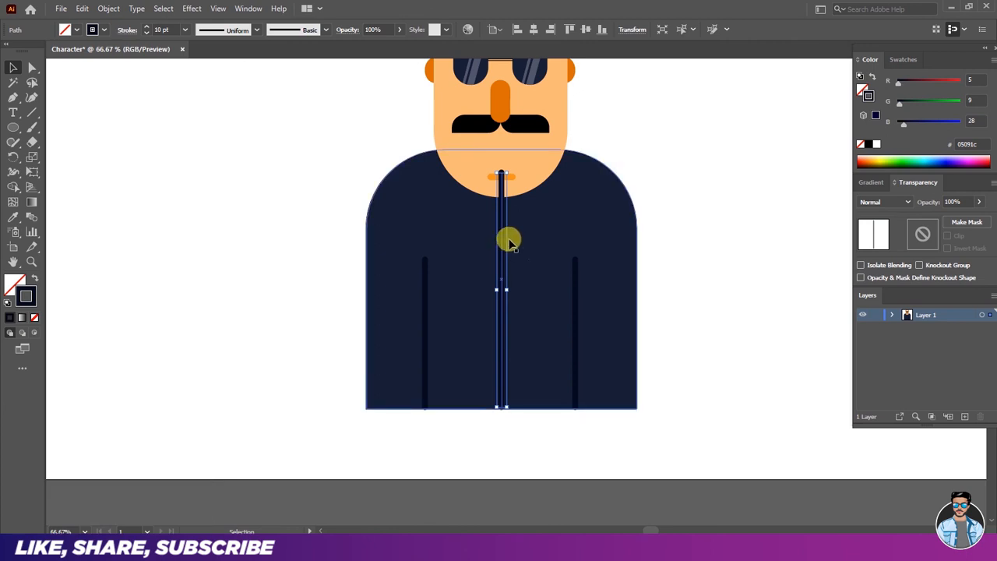
pyautogui.rightClick(504, 235)
pyautogui.click(534, 461)
pyautogui.click(668, 505)
pyautogui.click(704, 392)
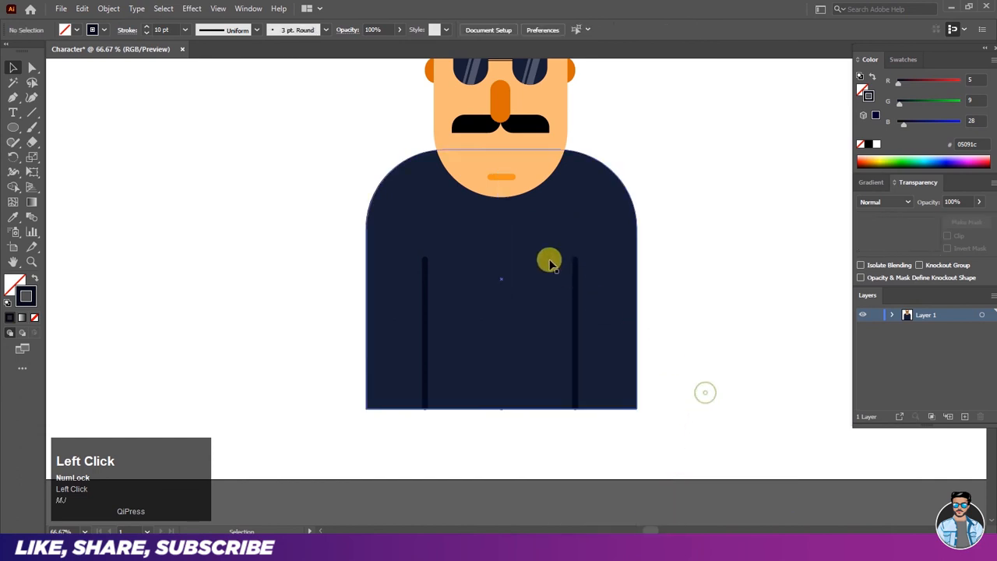
# - Send the navy body shape to the back of the stacking order, behind the centre line
pyautogui.click(530, 248)
pyautogui.rightClick(530, 247)
pyautogui.click(565, 472)
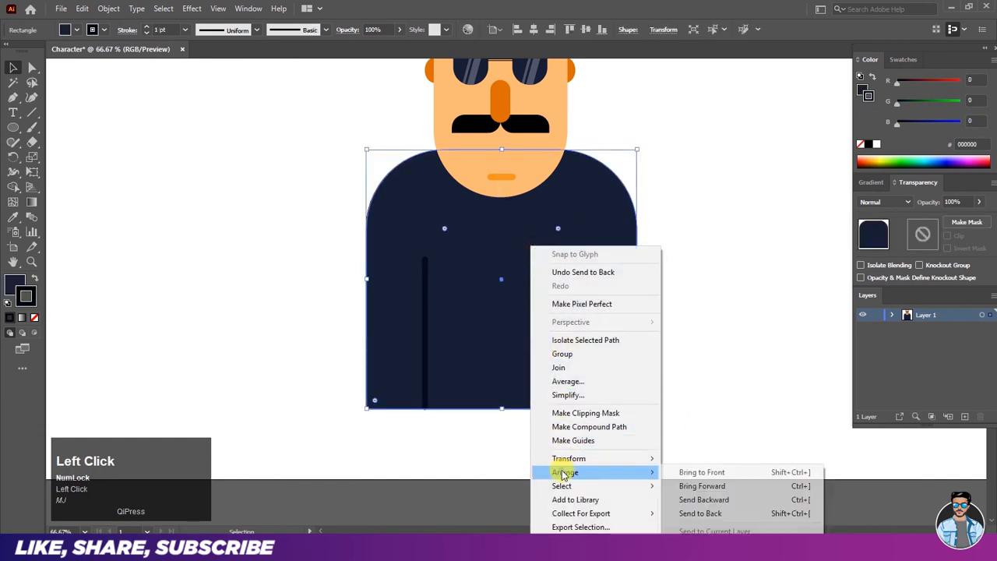
pyautogui.click(695, 513)
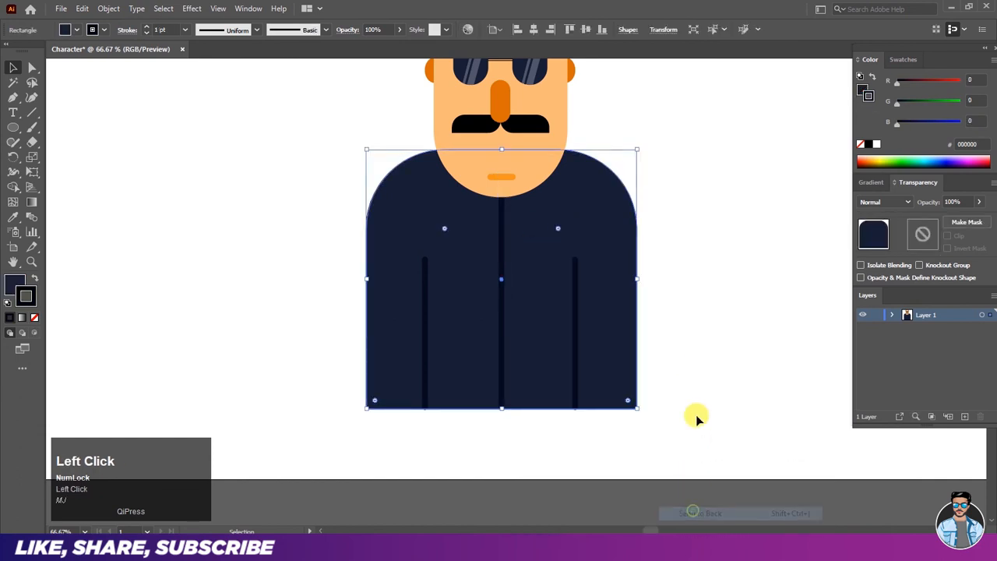
pyautogui.click(693, 372)
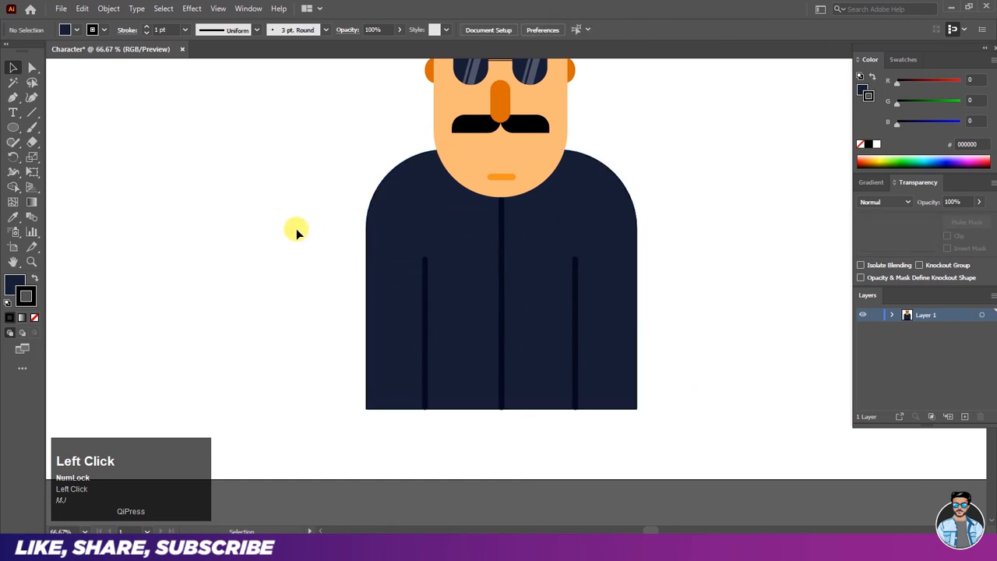
# - Draw a small square on the chest between the left arm line and the centre line, filled with dark blue 1b1464
pyautogui.moveTo(13, 129); pyautogui.dragTo(43, 125)
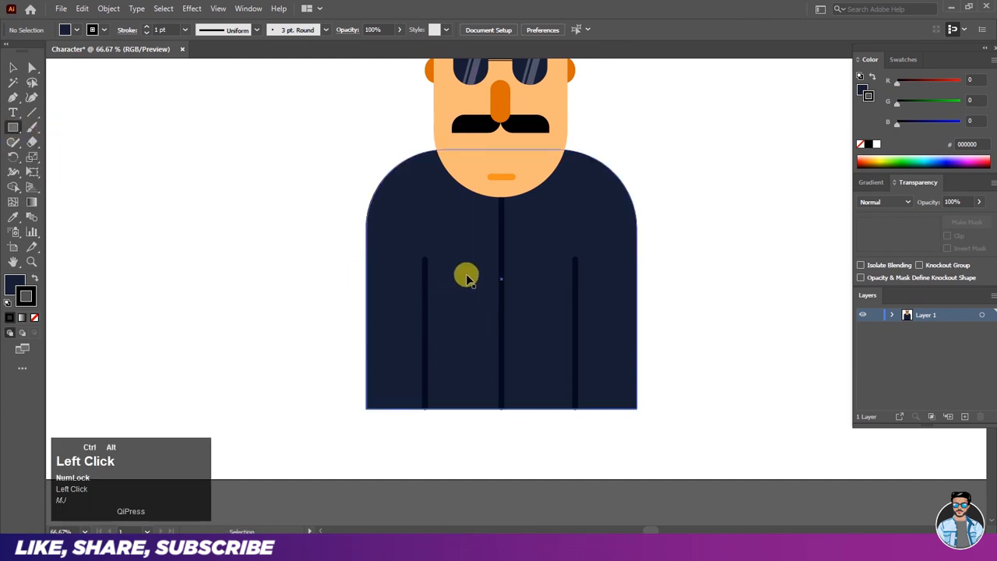
pyautogui.scroll(1, 459, 273)
pyautogui.moveTo(431, 244); pyautogui.dragTo(498, 310)
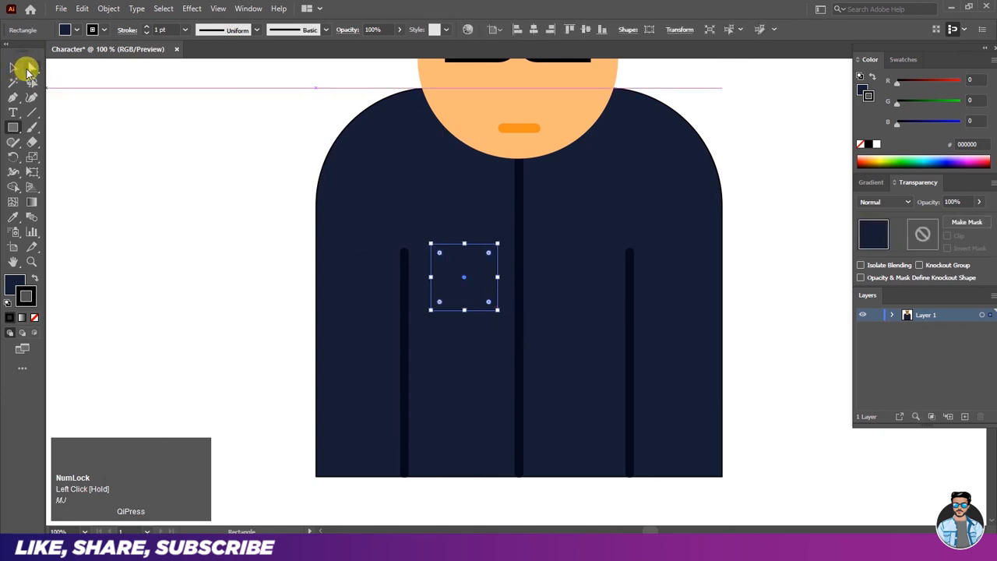
pyautogui.click(14, 279)
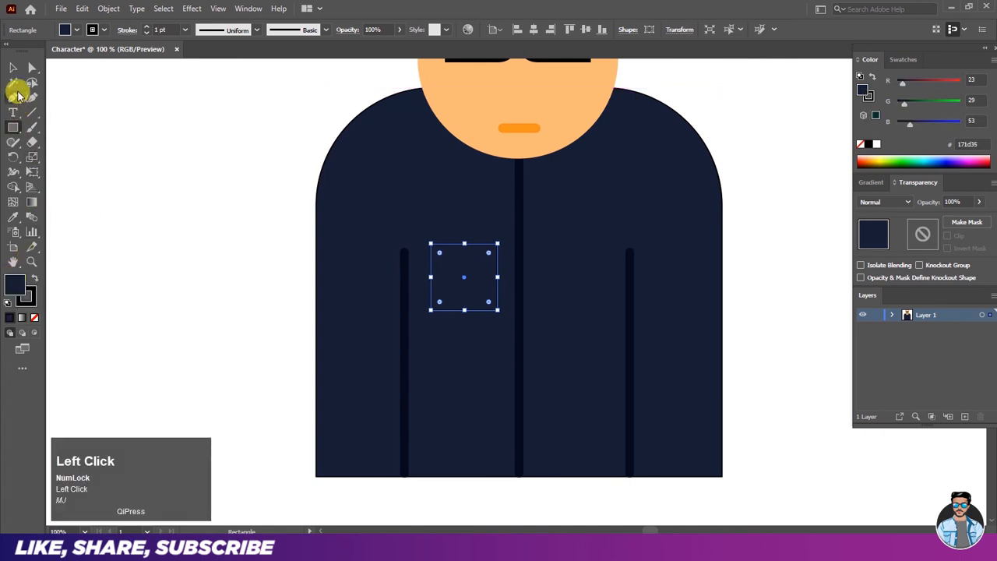
pyautogui.click(70, 30)
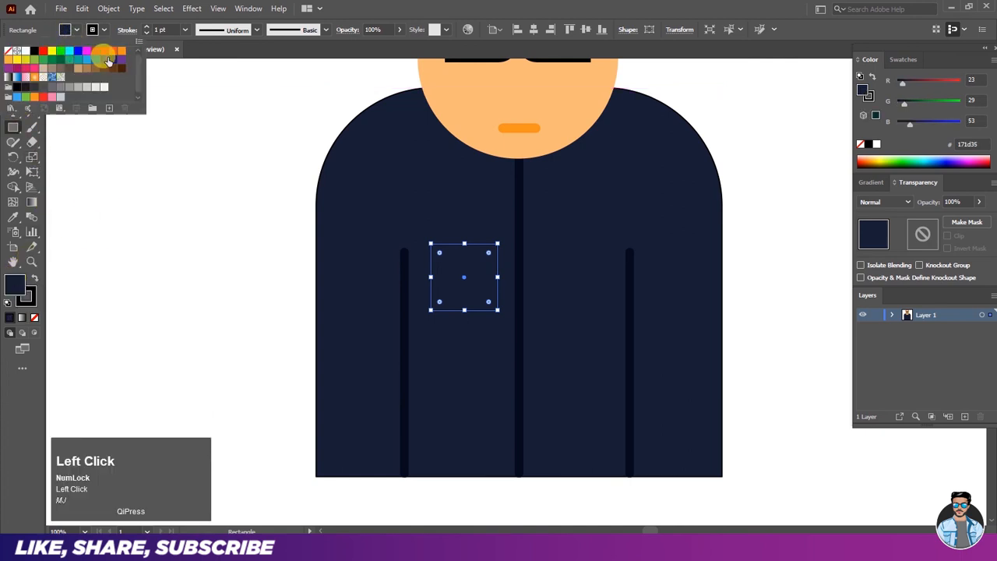
pyautogui.click(110, 62)
pyautogui.click(132, 165)
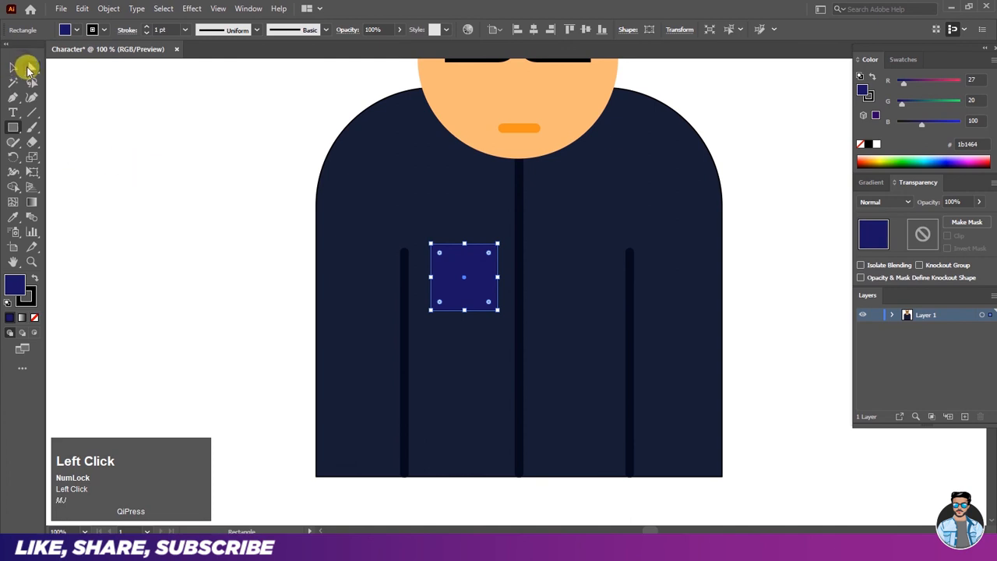
# - Round the square's two lower corners to a 41 px radius to form a pocket shape
pyautogui.click(30, 68)
pyautogui.scroll(2, 492, 273)
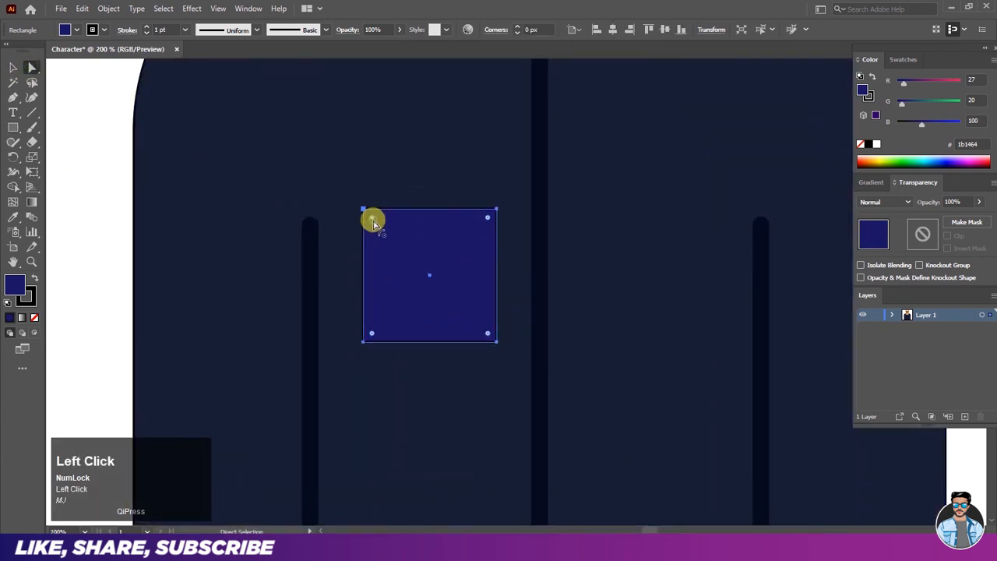
pyautogui.keyDown('shift'); pyautogui.click(518, 233); pyautogui.keyUp('shift')
pyautogui.keyDown('shift'); pyautogui.click(497, 225); pyautogui.keyUp('shift')
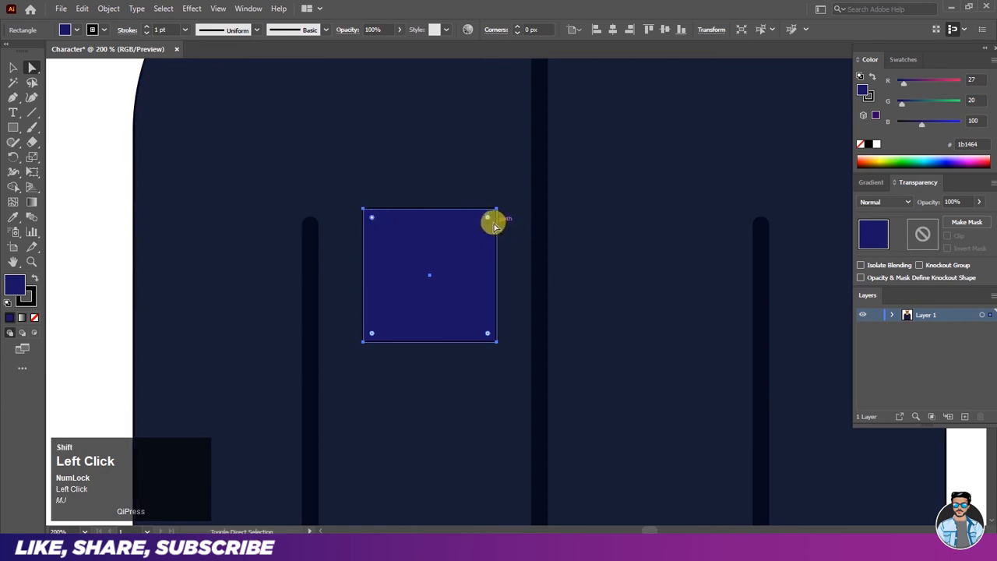
pyautogui.click(371, 335)
pyautogui.click(369, 363)
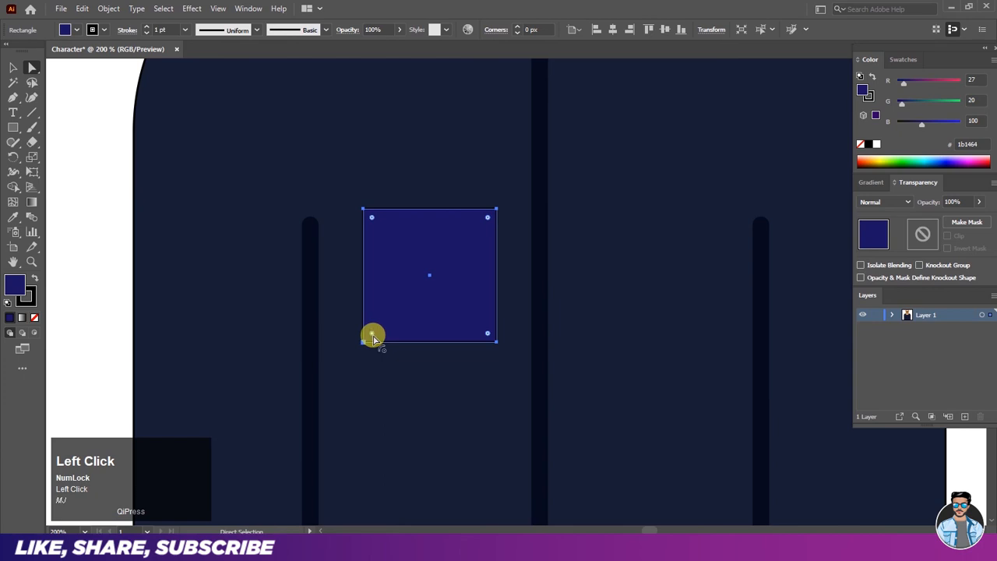
pyautogui.keyDown('shift'); pyautogui.click(460, 338); pyautogui.keyUp('shift')
pyautogui.click(366, 339)
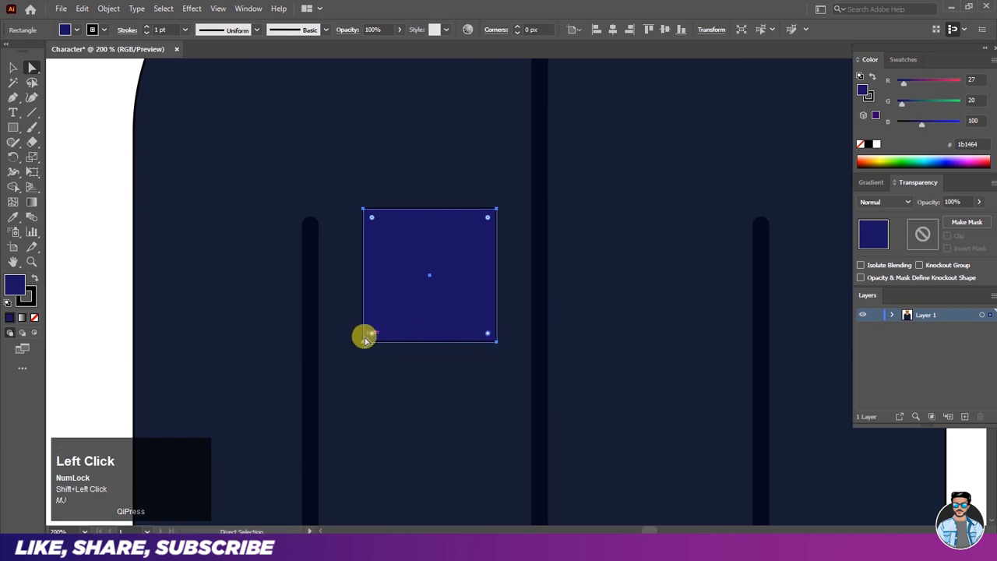
pyautogui.moveTo(372, 336); pyautogui.dragTo(389, 236)
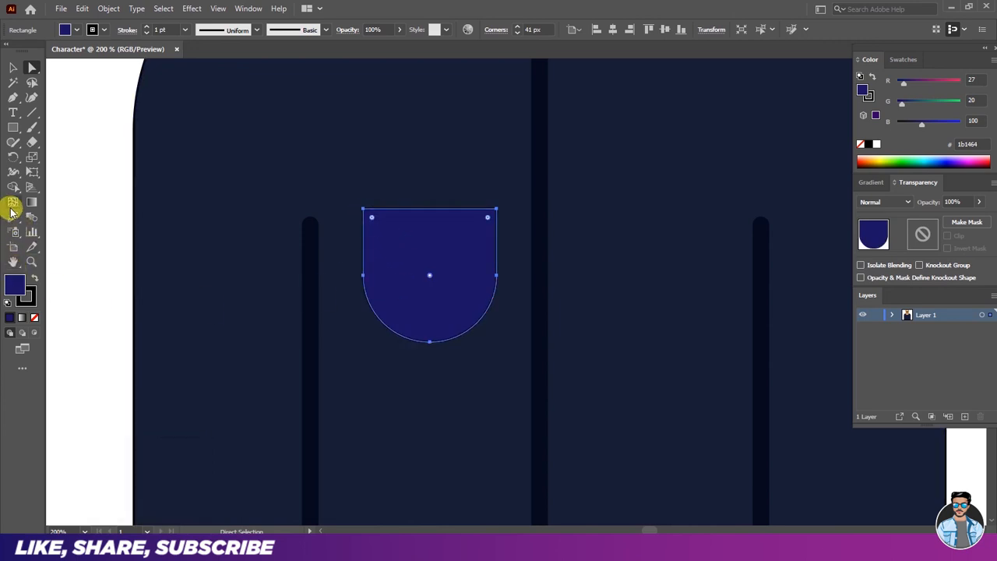
# - Copy the left arm line's appearance onto the pocket shape with the Eyedropper, giving it a dark 10 pt stroke and no fill
pyautogui.click(12, 215)
pyautogui.click(310, 251)
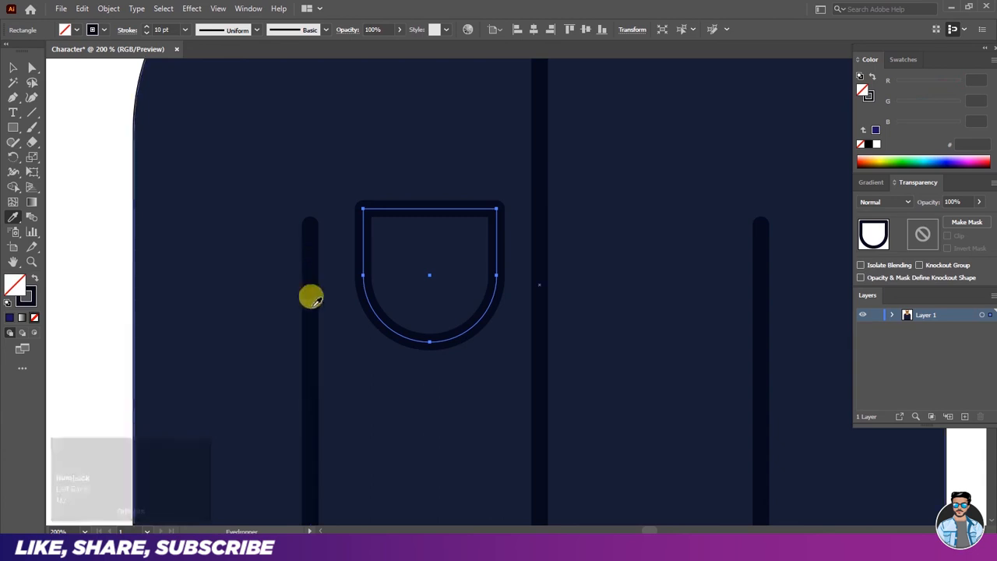
pyautogui.click(15, 287)
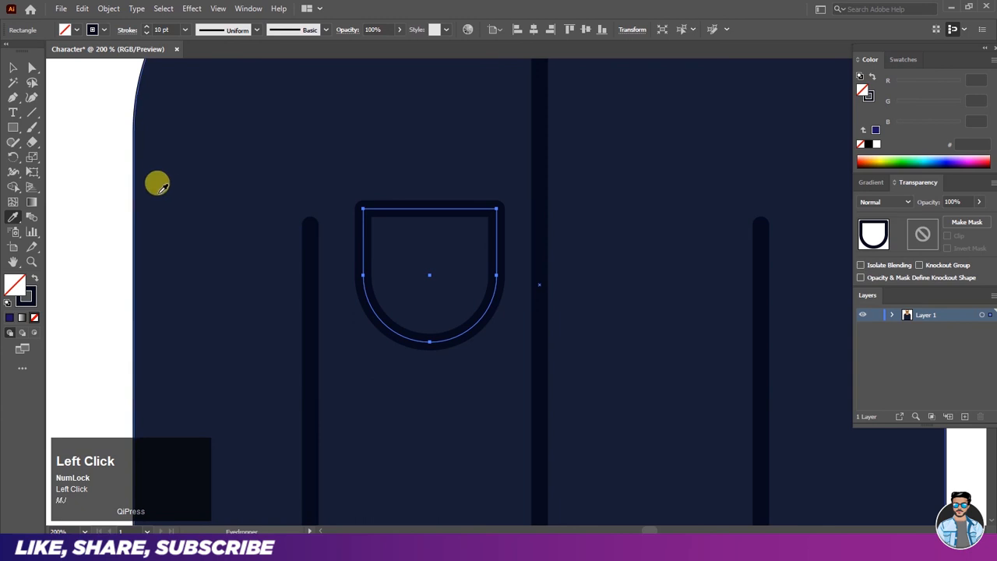
pyautogui.click(14, 69)
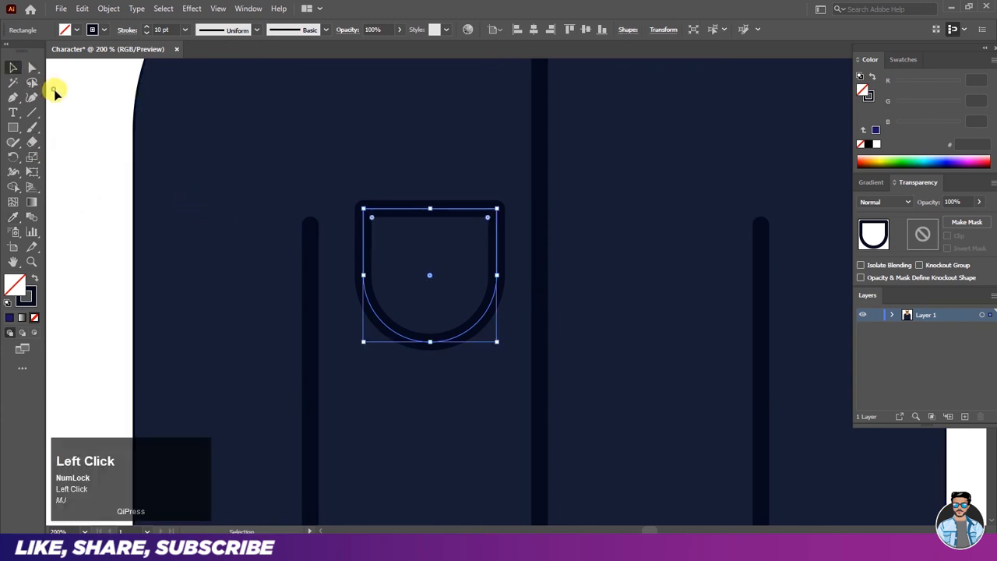
pyautogui.click(54, 89)
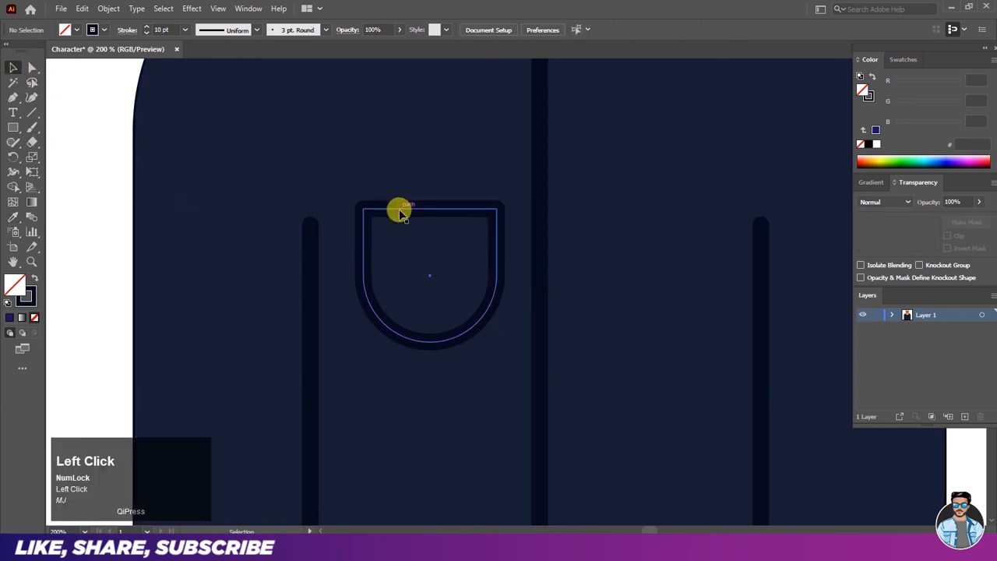
# - Reduce the pocket outline's stroke weight to 6 pt
pyautogui.keyDown('ctrl'); pyautogui.keyDown('alt'); pyautogui.scroll(1, 414, 254); pyautogui.keyUp('alt'); pyautogui.keyUp('ctrl')
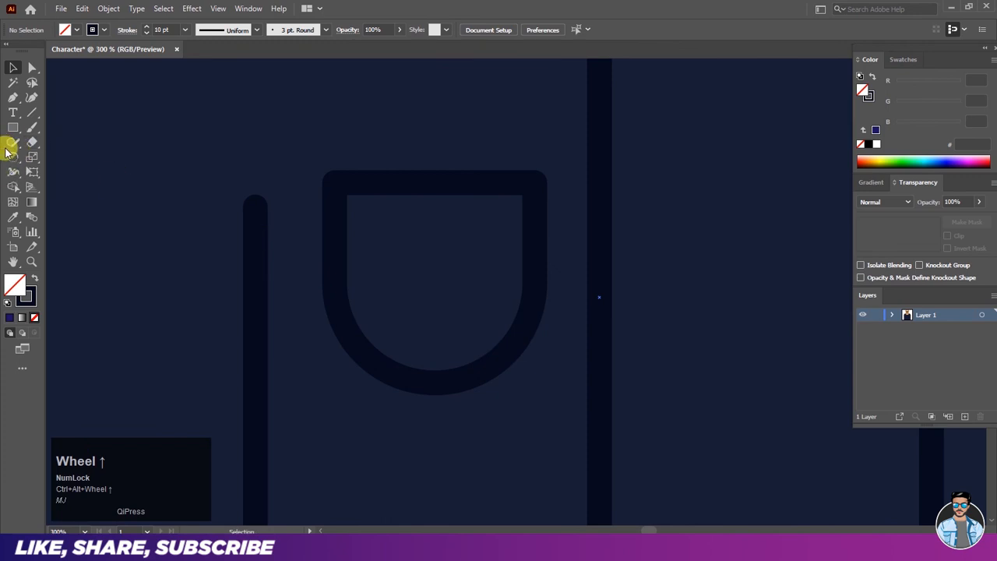
pyautogui.click(350, 183)
pyautogui.click(146, 33)
pyautogui.click(146, 33)
pyautogui.click(145, 33)
pyautogui.click(146, 33)
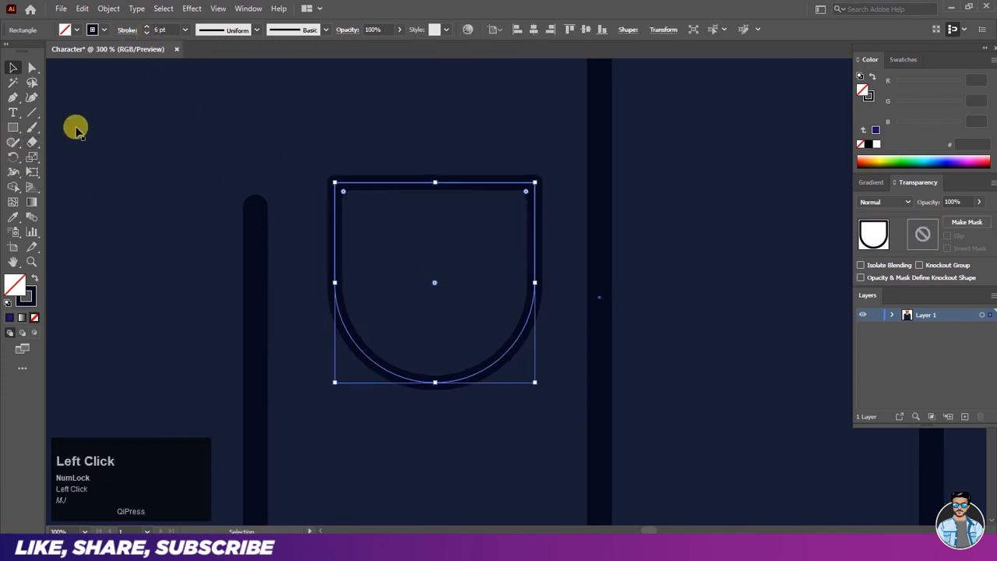
# - Draw a tiny horizontal rectangle inside the pocket's upper-left corner and set its stroke to 1 pt
pyautogui.moveTo(12, 127); pyautogui.dragTo(42, 125)
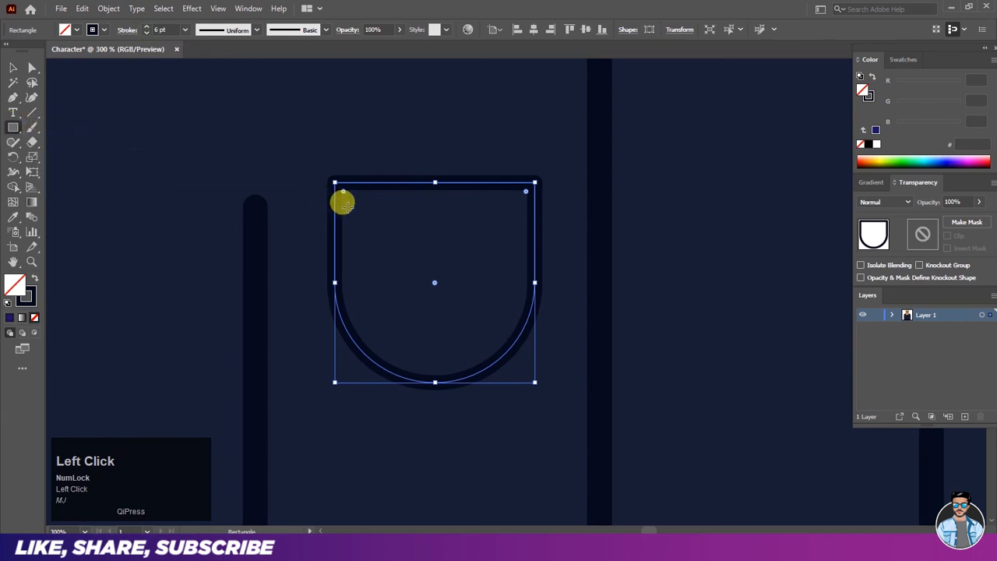
pyautogui.moveTo(355, 207); pyautogui.dragTo(390, 223)
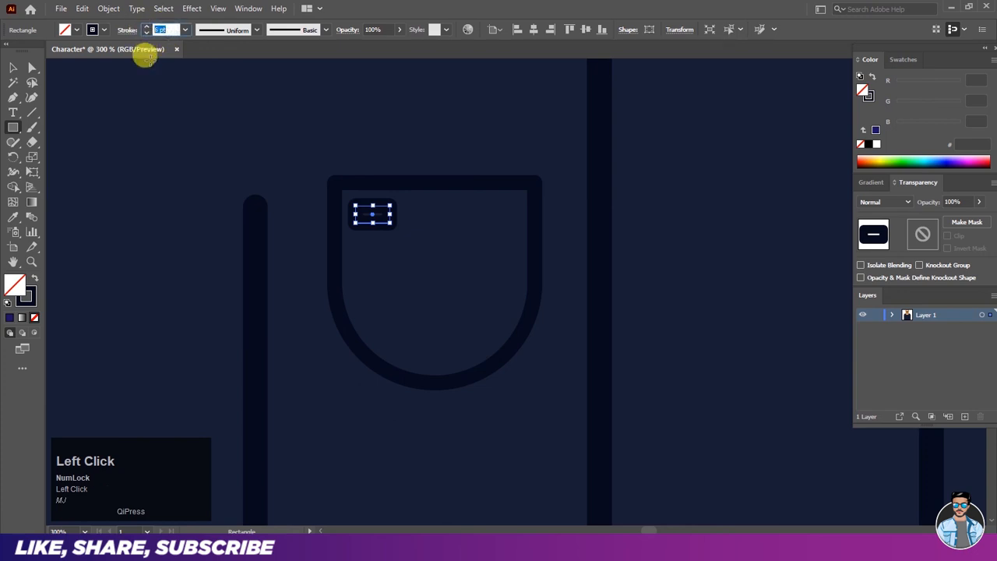
pyautogui.press('Return')
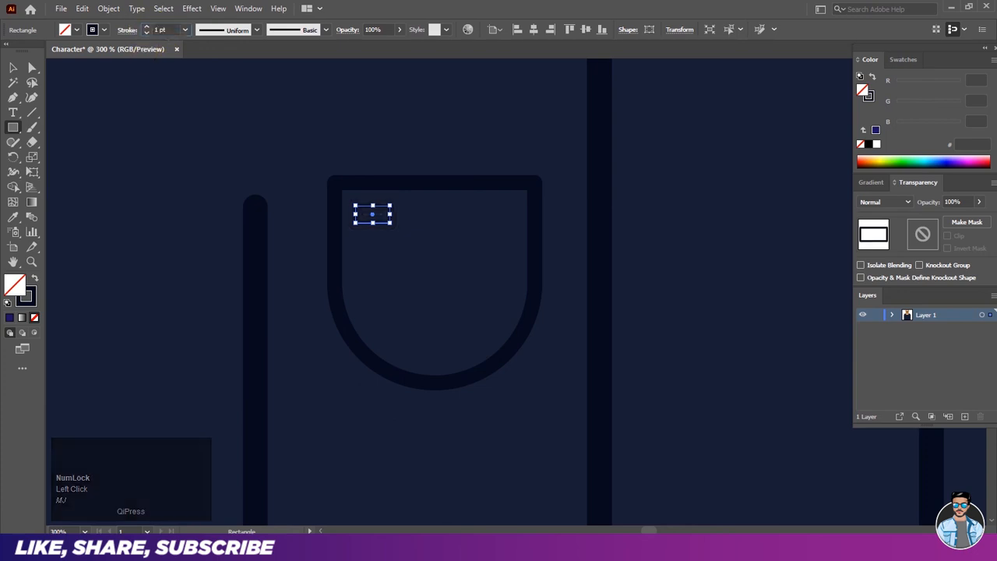
# - Fill the tiny rectangle with a near-black navy, 0e0e1e, chosen in the Color Picker
pyautogui.click(12, 74)
pyautogui.click(76, 30)
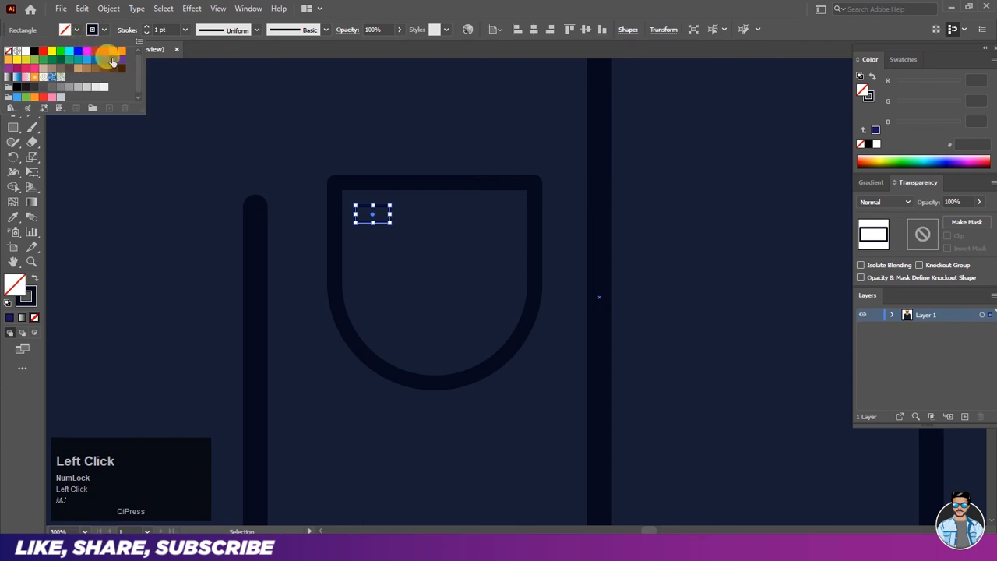
pyautogui.click(112, 62)
pyautogui.click(123, 130)
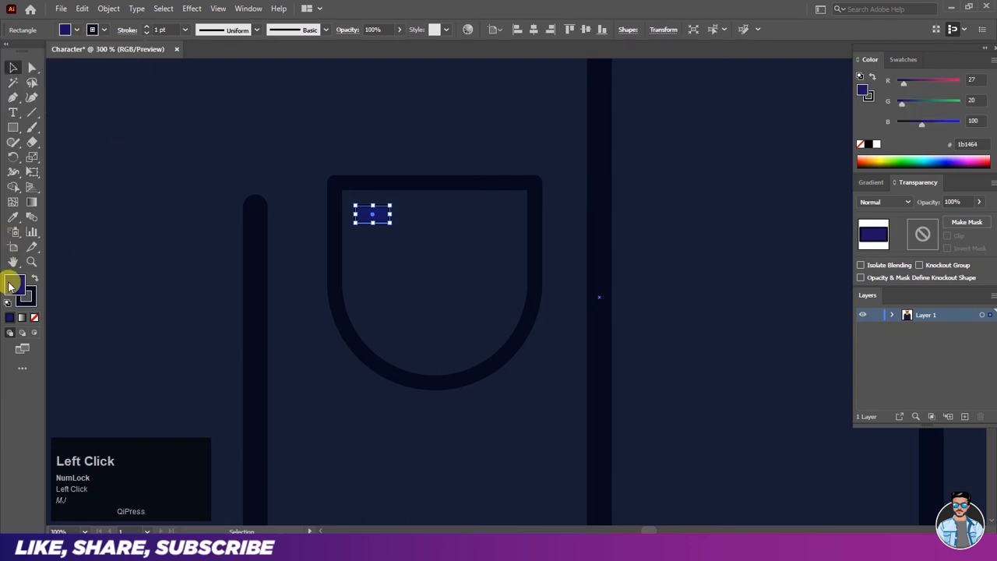
pyautogui.doubleClick(32, 287)
pyautogui.moveTo(652, 270); pyautogui.dragTo(607, 309)
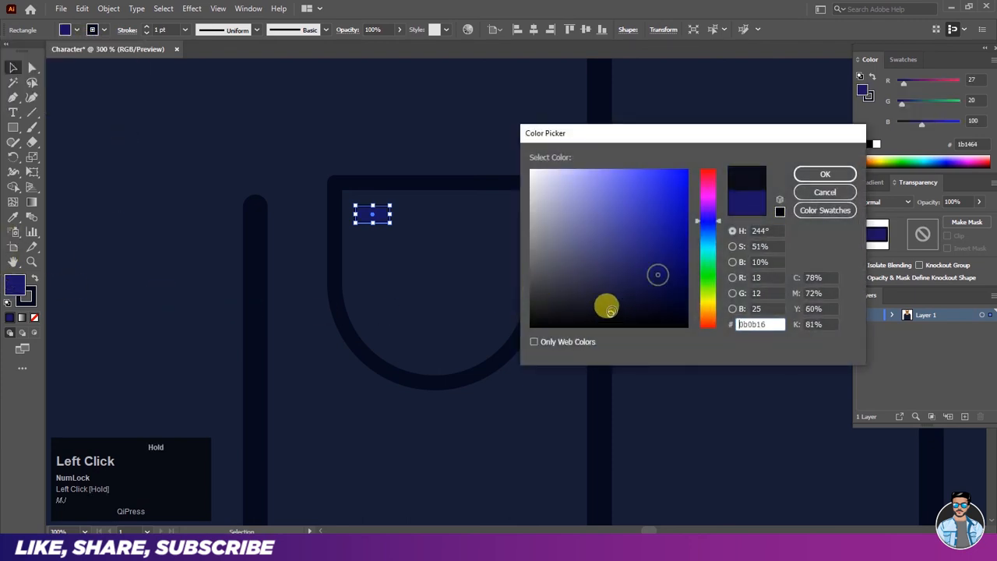
pyautogui.click(825, 174)
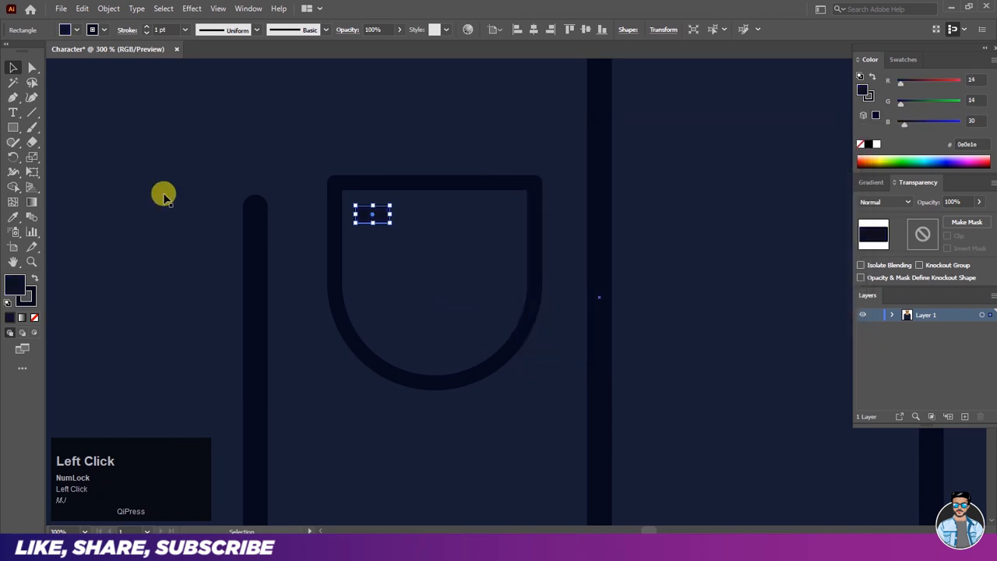
# - Remove the stroke from the tiny rectangle inside the pocket
pyautogui.click(19, 67)
pyautogui.click(67, 99)
pyautogui.click(363, 221)
pyautogui.click(103, 30)
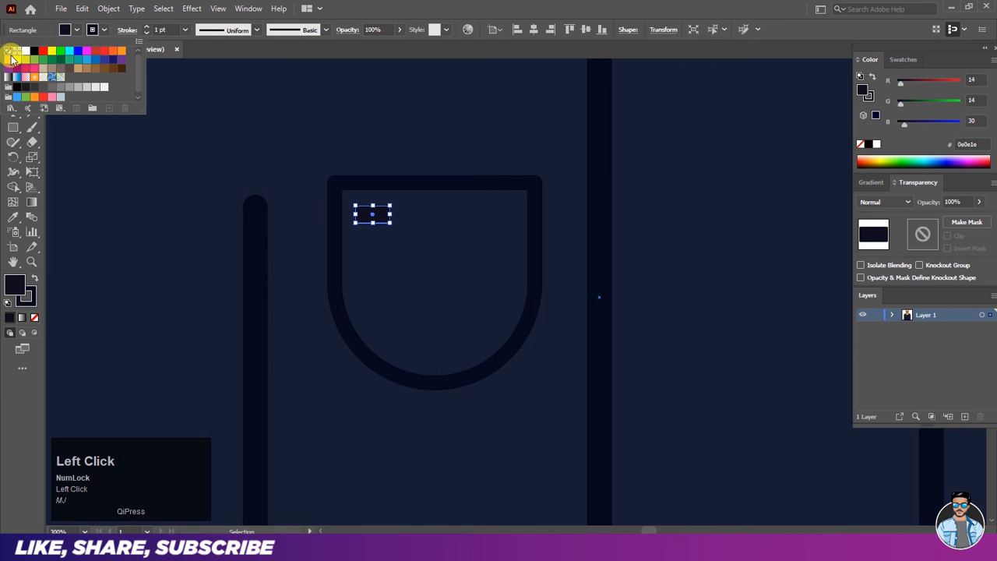
pyautogui.click(7, 53)
pyautogui.click(84, 148)
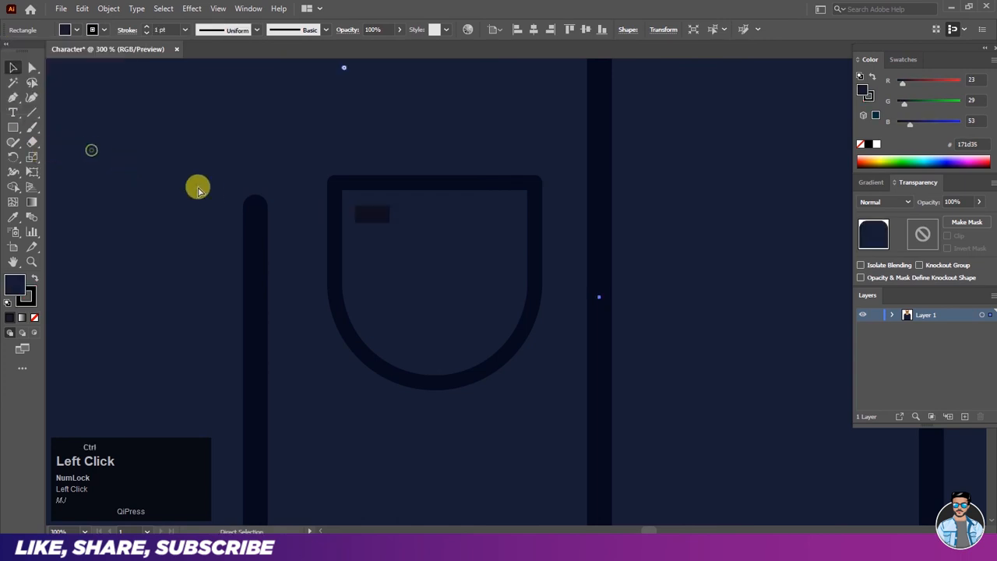
# - Draw a thin rectangle in body navy 171d35 over the middle of the pocket's top edge and remove its stroke
pyautogui.scroll(-4, 202, 203)
pyautogui.click(128, 193)
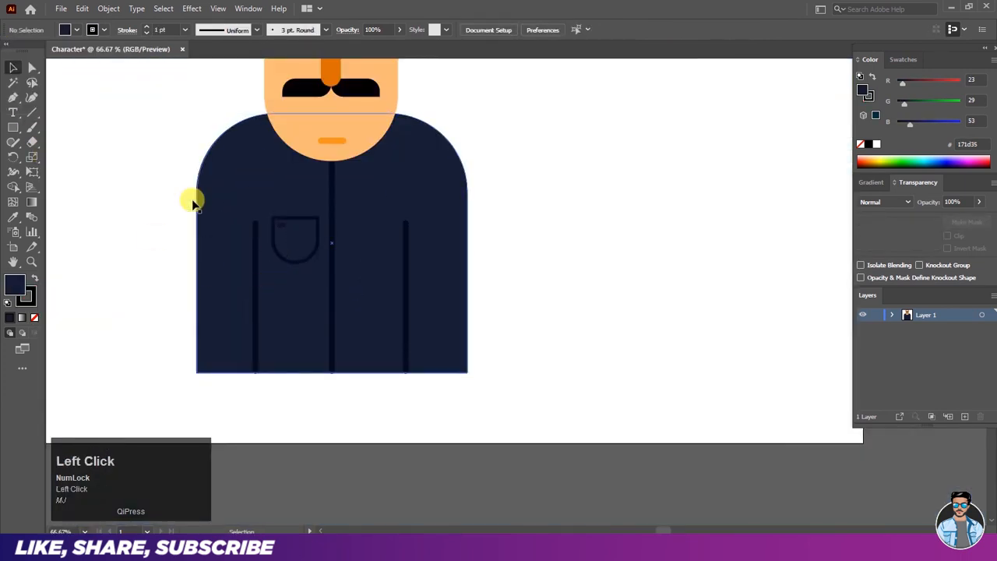
pyautogui.scroll(2, 296, 219)
pyautogui.scroll(1, 296, 222)
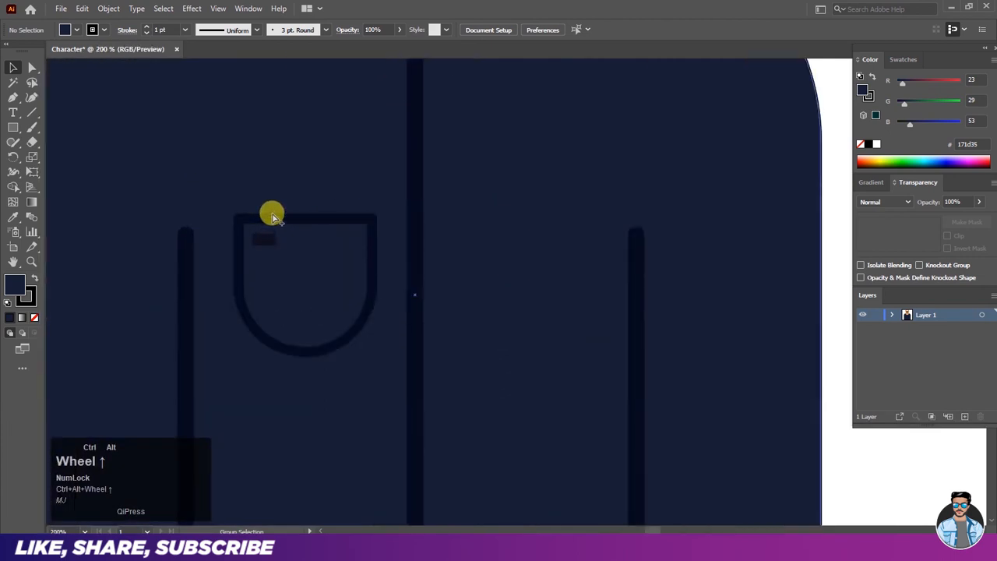
pyautogui.moveTo(13, 131); pyautogui.dragTo(71, 127)
pyautogui.moveTo(251, 219); pyautogui.dragTo(356, 205)
pyautogui.click(14, 67)
pyautogui.click(127, 130)
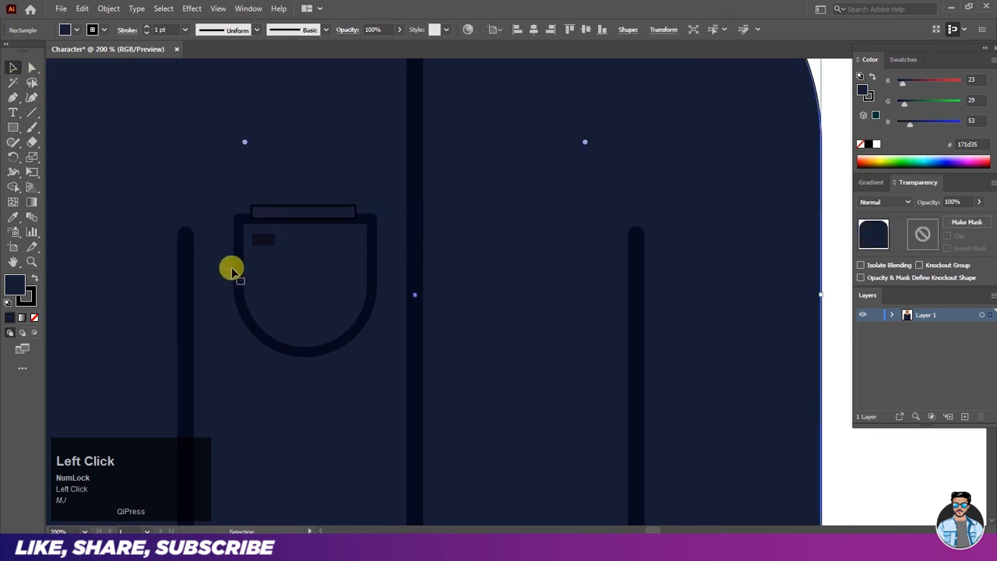
pyautogui.click(256, 215)
pyautogui.click(99, 30)
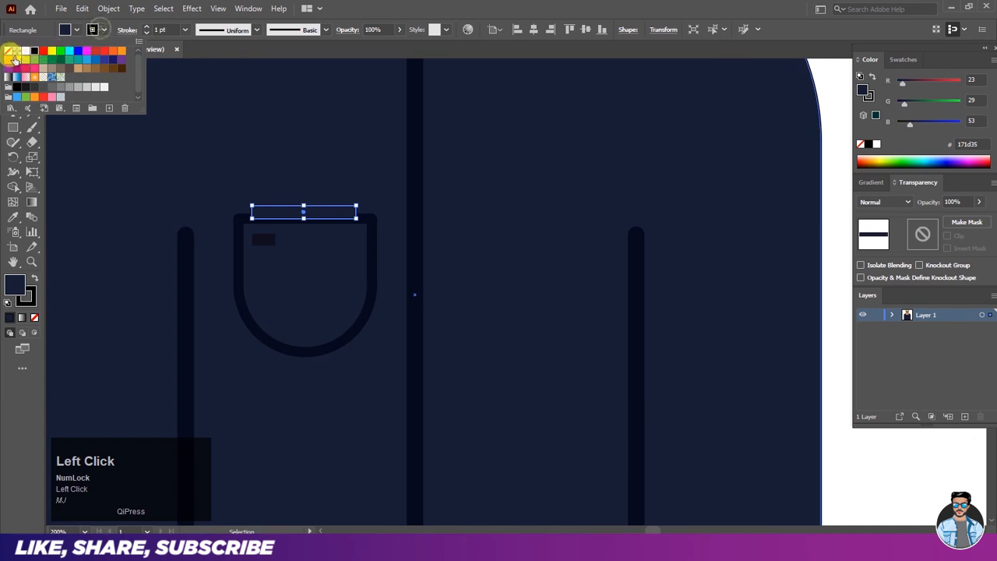
# - Bring the U-shaped pocket outline to the front of the other shapes
pyautogui.click(237, 285)
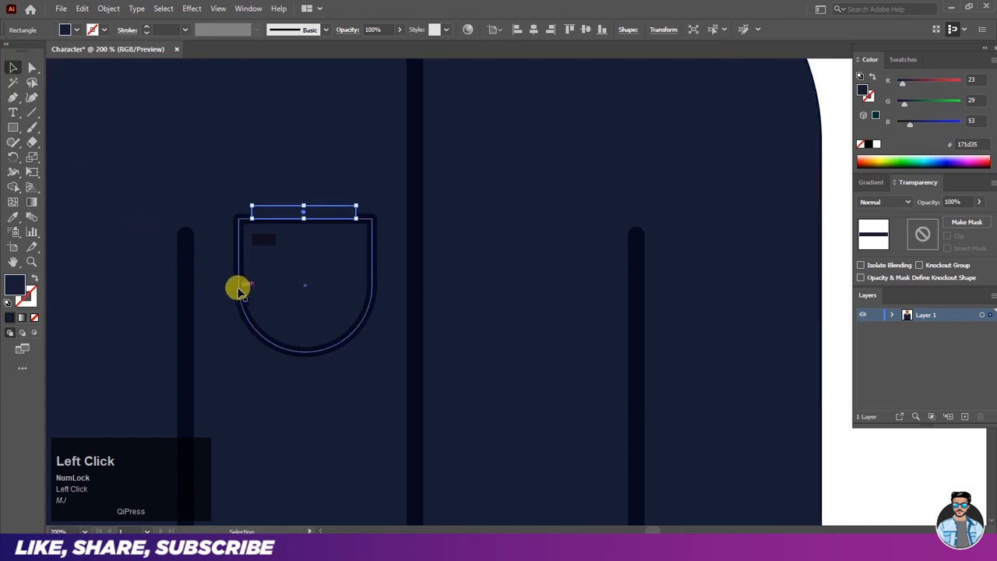
pyautogui.rightClick(239, 288)
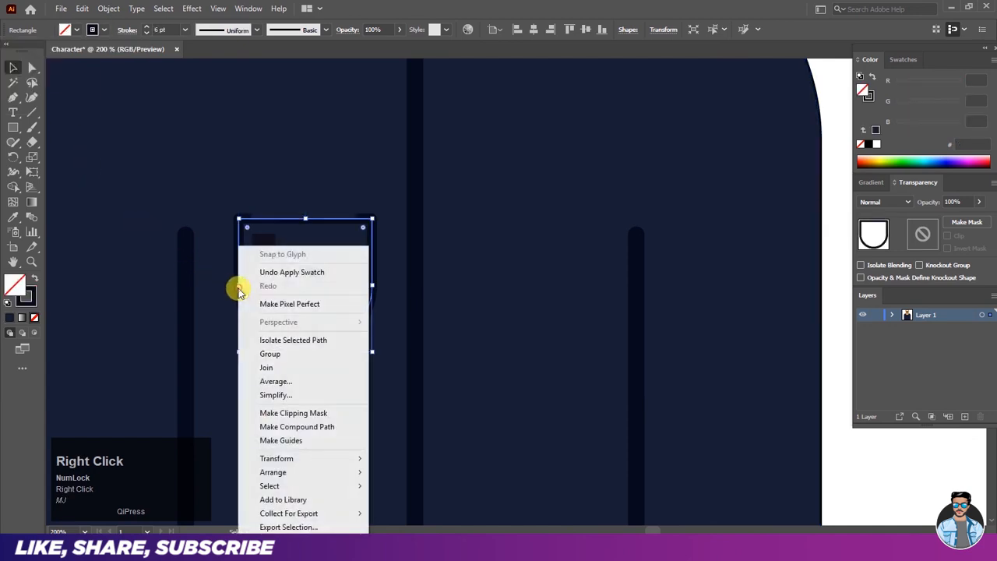
pyautogui.click(275, 472)
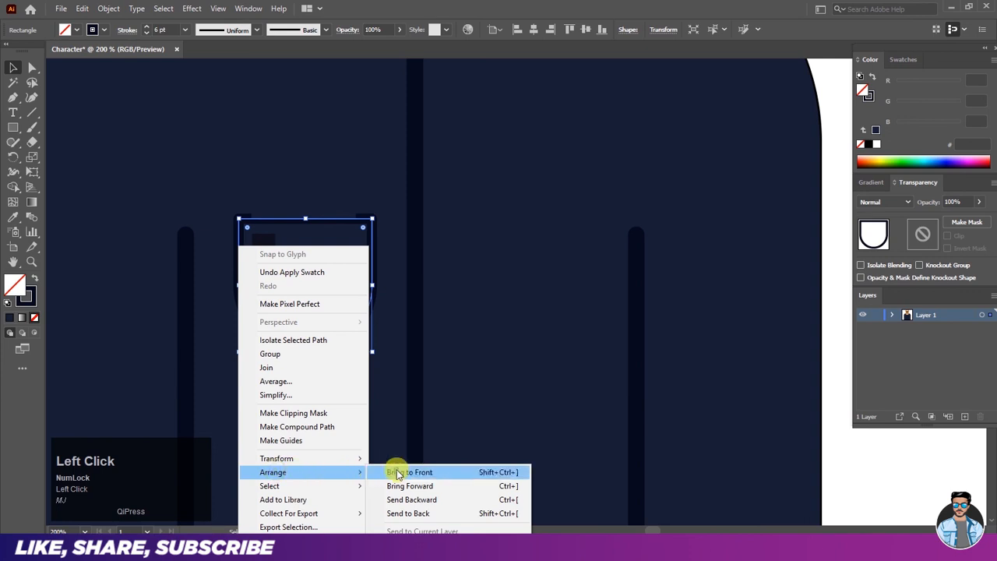
pyautogui.click(397, 470)
pyautogui.click(112, 283)
# - Recolour the thin strip on the pocket's top edge with the near-black navy 0e0e1e sampled from the tiny rectangle inside the pocket
pyautogui.click(263, 209)
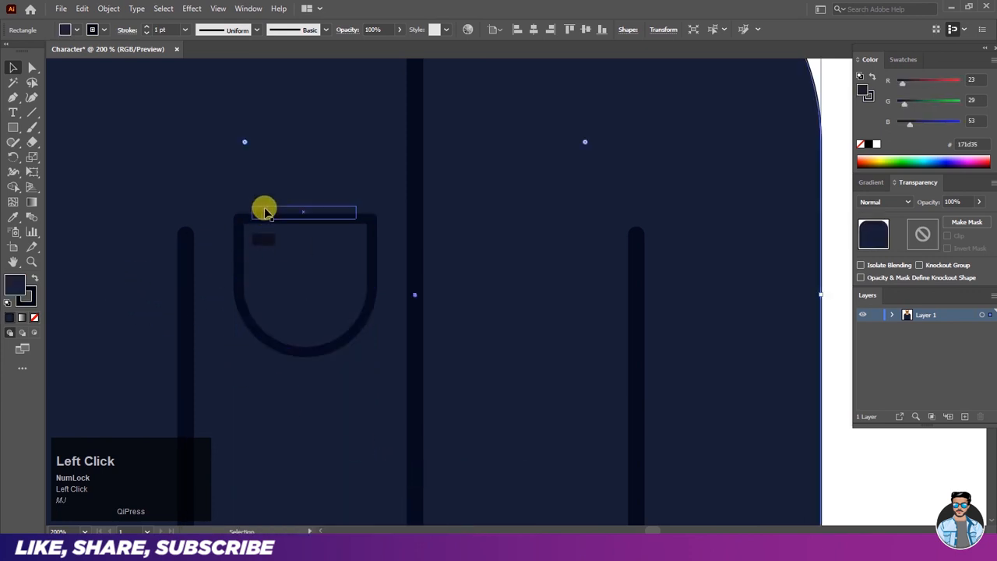
pyautogui.click(17, 221)
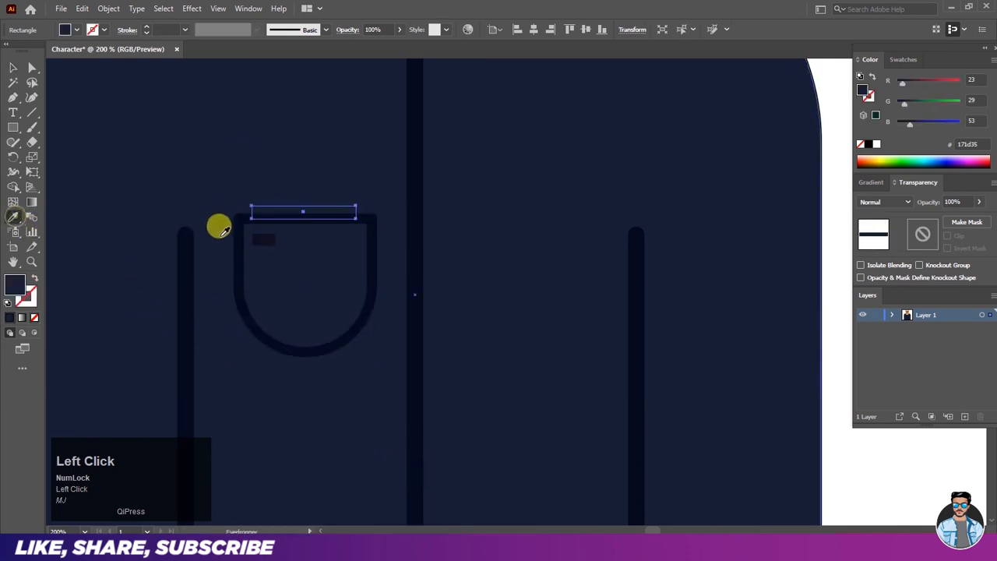
pyautogui.click(256, 236)
pyautogui.click(17, 68)
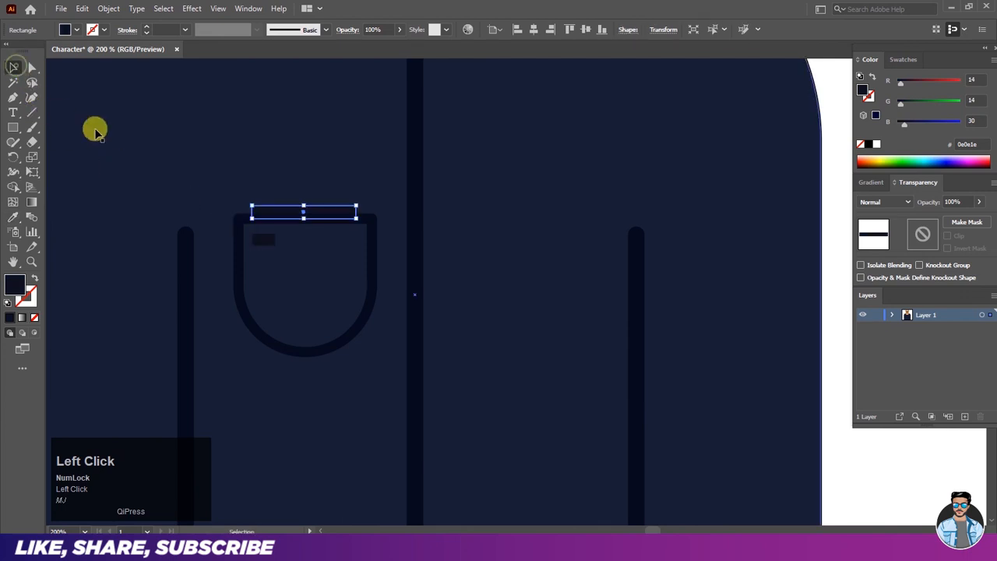
pyautogui.click(310, 257)
pyautogui.scroll(-3, 309, 256)
pyautogui.click(163, 199)
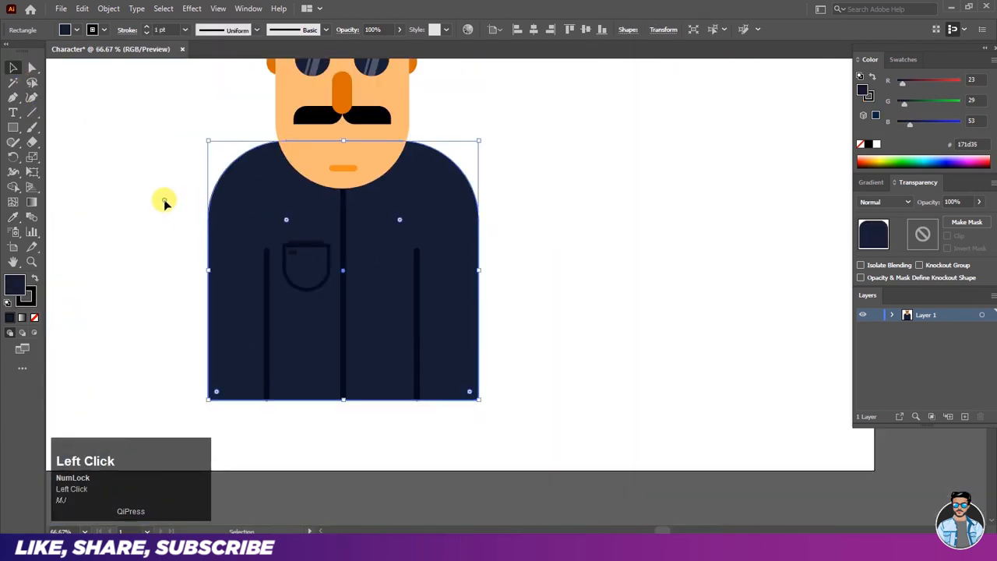
# - Draw a bright yellow ffff00 circle about 24 px across, just right of the upper centre line, as the first button
pyautogui.scroll(-1, 388, 272)
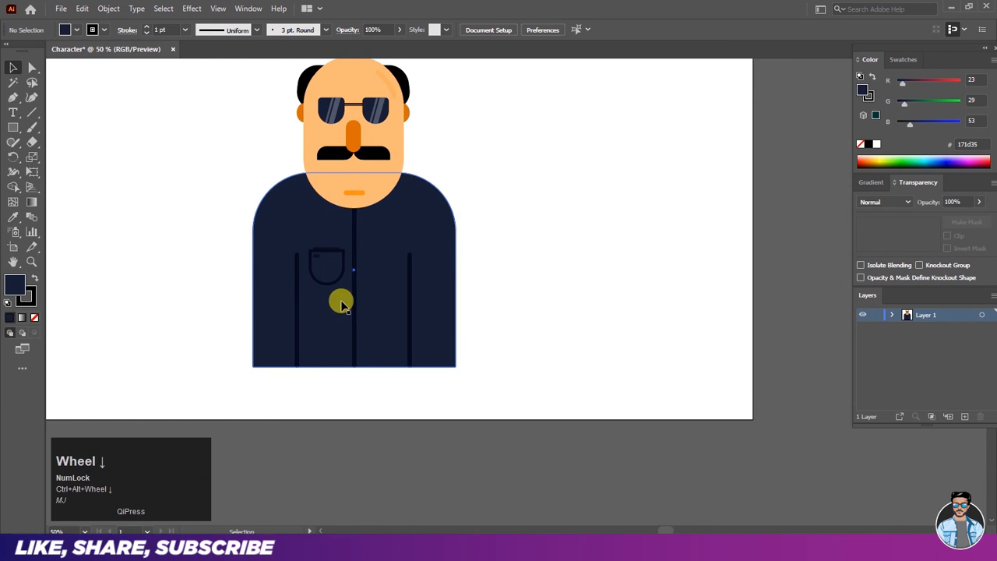
pyautogui.scroll(2, 397, 280)
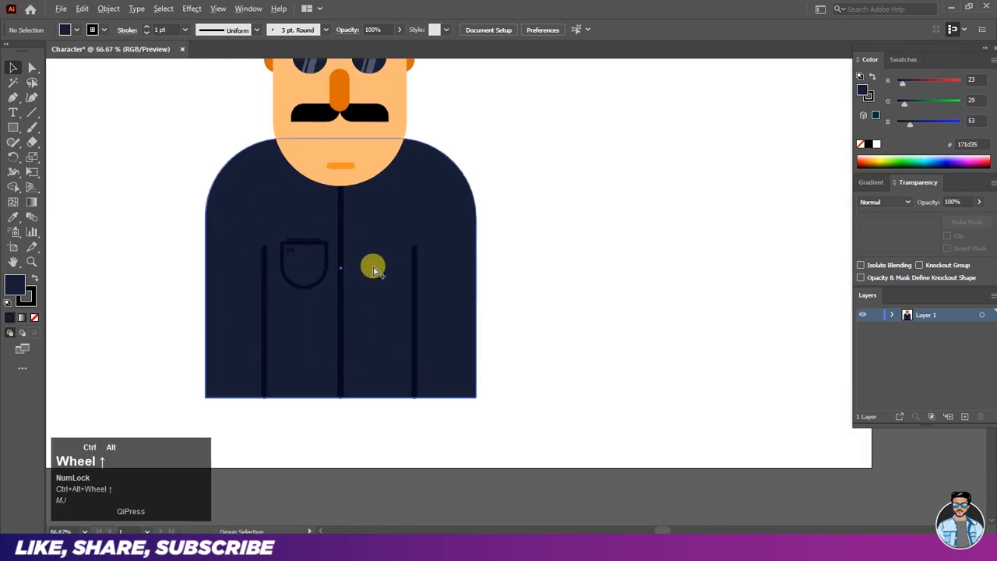
pyautogui.scroll(1, 353, 248)
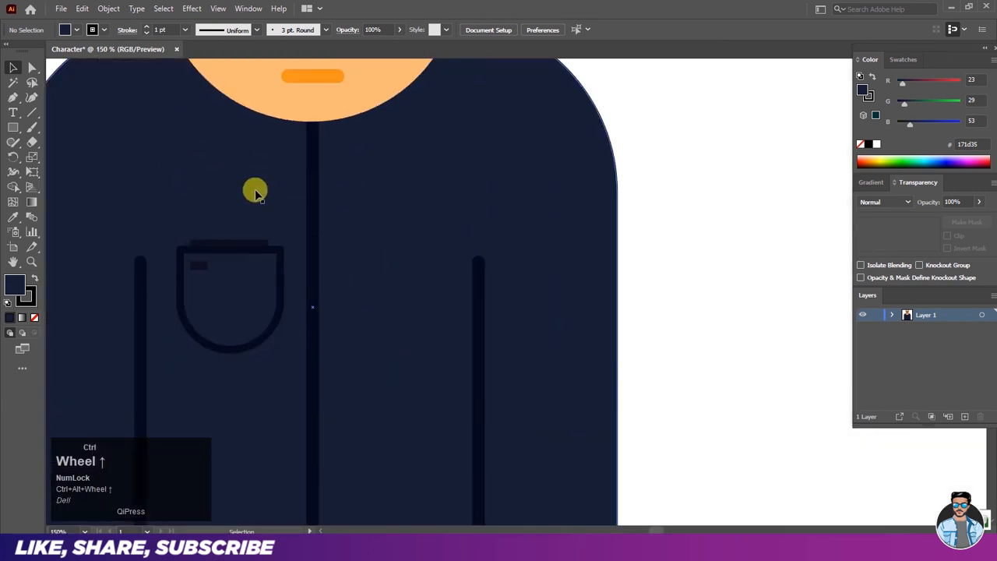
pyautogui.scroll(-1, 414, 215)
pyautogui.scroll(1, 398, 211)
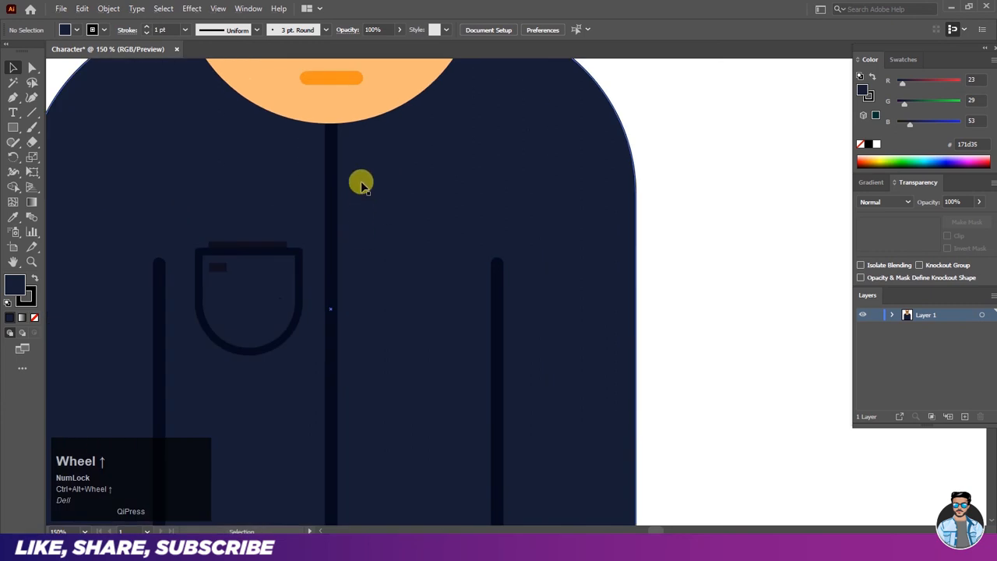
pyautogui.click(16, 129)
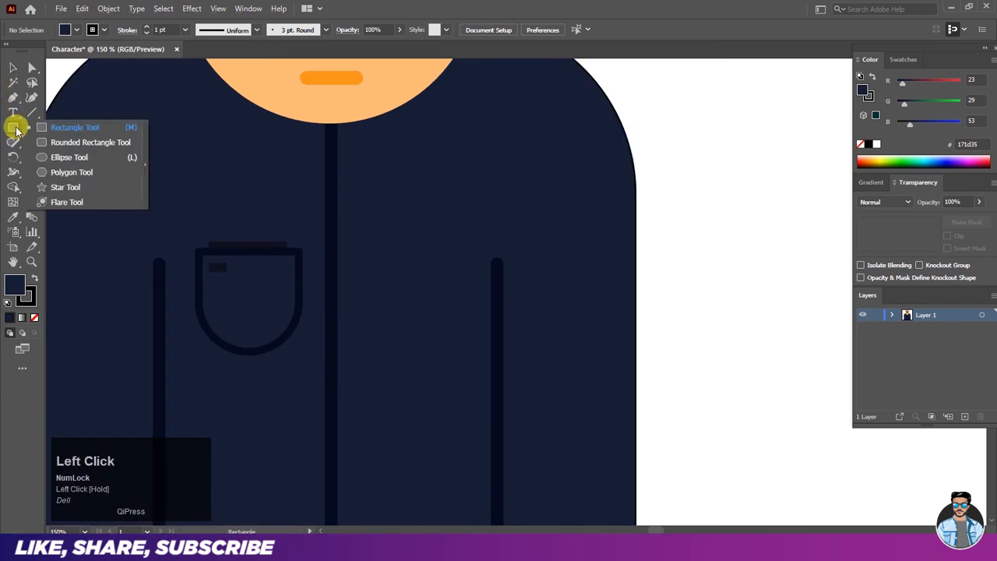
pyautogui.moveTo(19, 131)
pyautogui.mouseDown()
pyautogui.moveTo(48, 129)
pyautogui.moveTo(49, 161)
pyautogui.mouseUp()
pyautogui.click(74, 31)
pyautogui.click(118, 53)
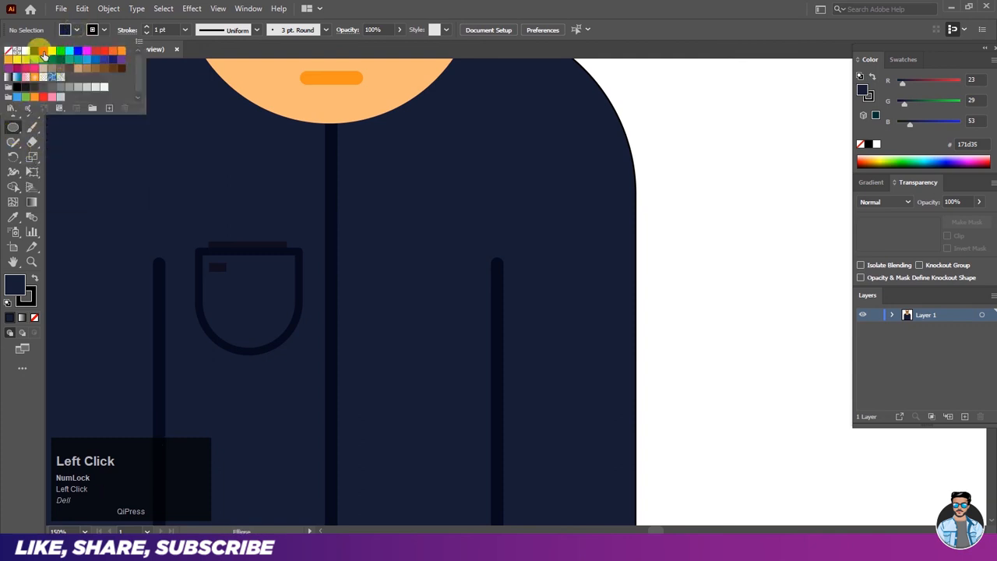
pyautogui.click(47, 51)
pyautogui.click(356, 182)
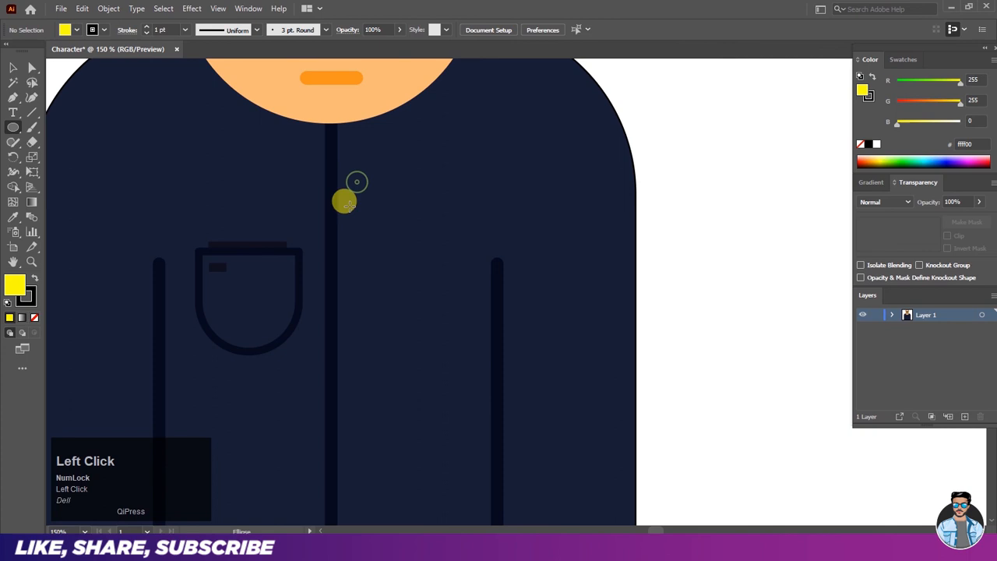
pyautogui.scroll(1, 361, 185)
pyautogui.moveTo(356, 179); pyautogui.dragTo(369, 156)
# - Change the yellow button's stroke colour to white
pyautogui.click(102, 29)
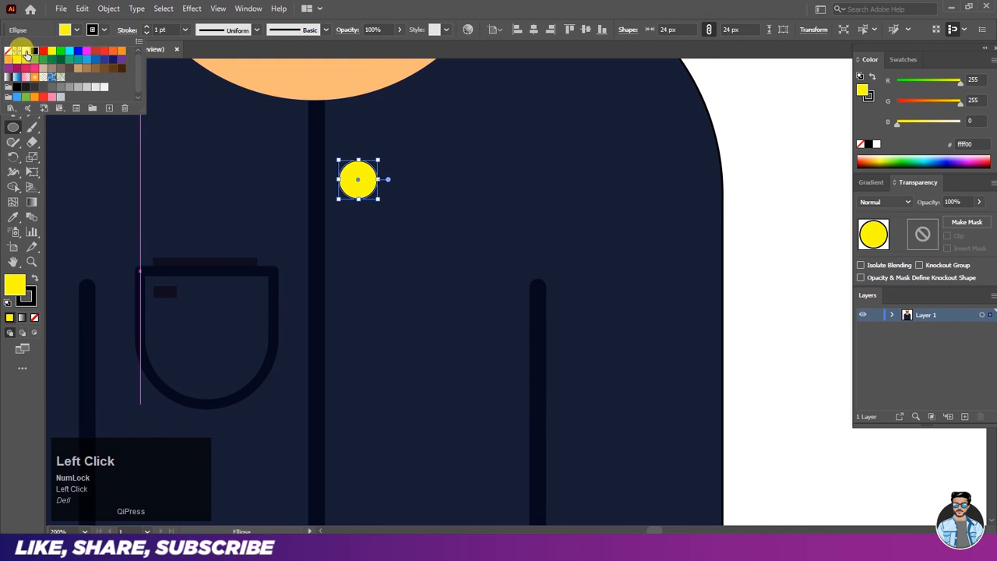
pyautogui.click(26, 53)
pyautogui.click(11, 71)
pyautogui.click(303, 192)
pyautogui.scroll(-2, 312, 195)
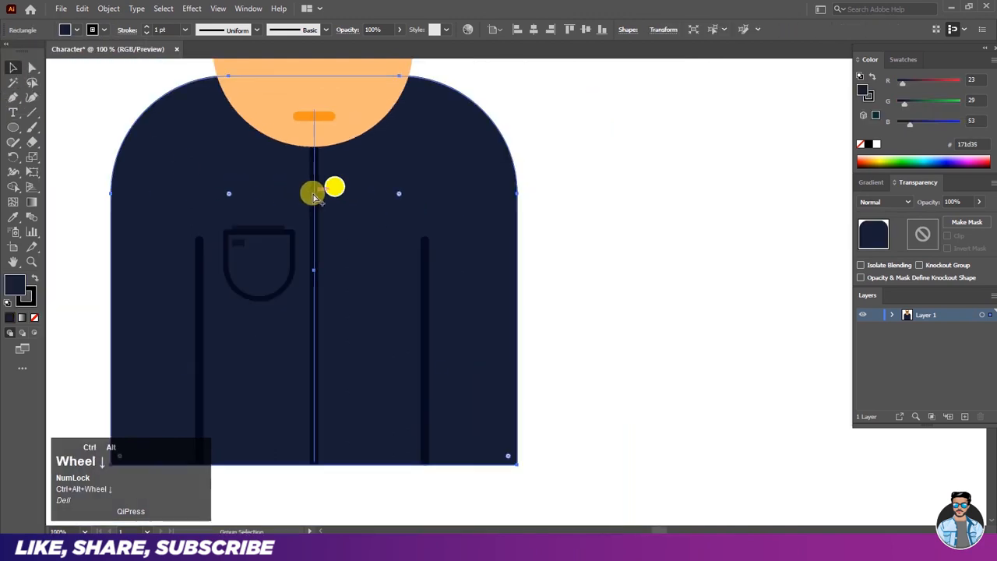
pyautogui.click(592, 216)
# - Copy the yellow button straight down and repeat the duplication until eight evenly spaced buttons run along the centre line
pyautogui.click(336, 188)
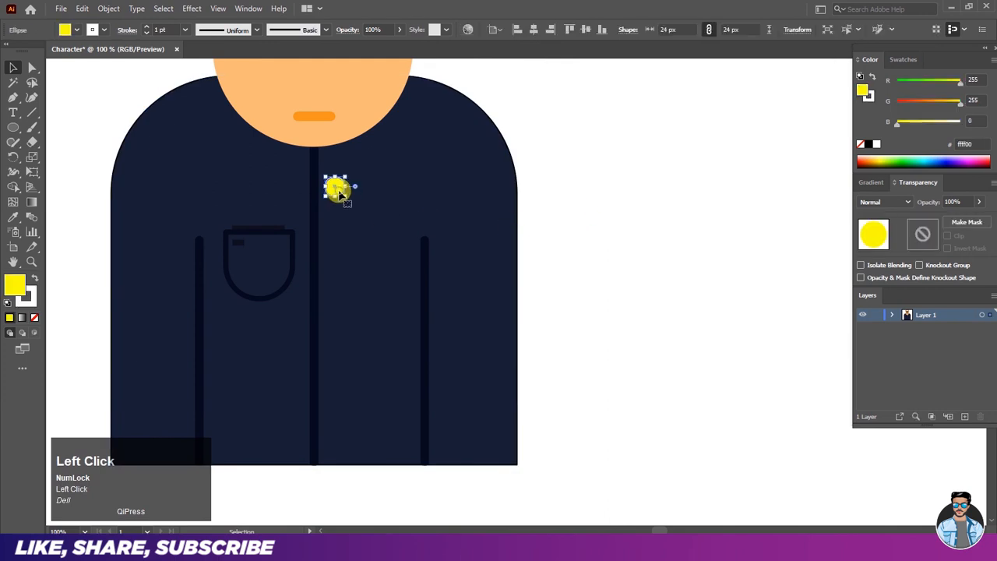
pyautogui.scroll(1, 337, 194)
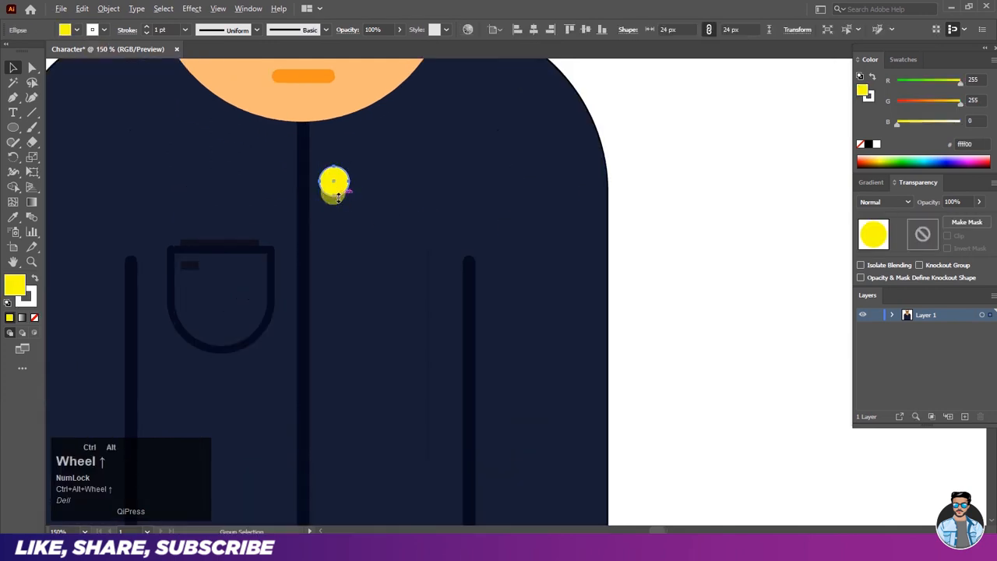
pyautogui.moveTo(334, 182); pyautogui.dragTo(336, 261)
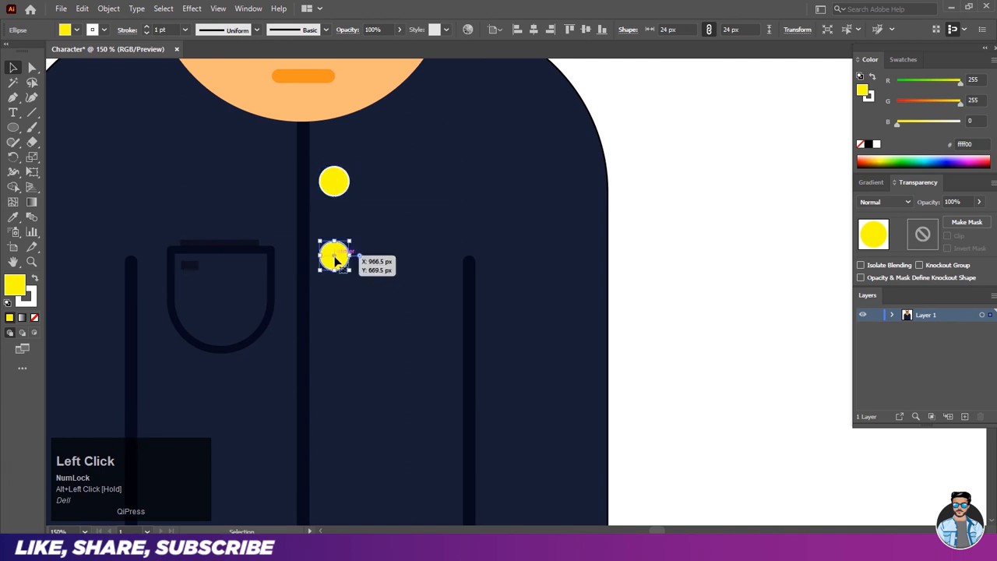
pyautogui.hotkey('ctrl', 'd')
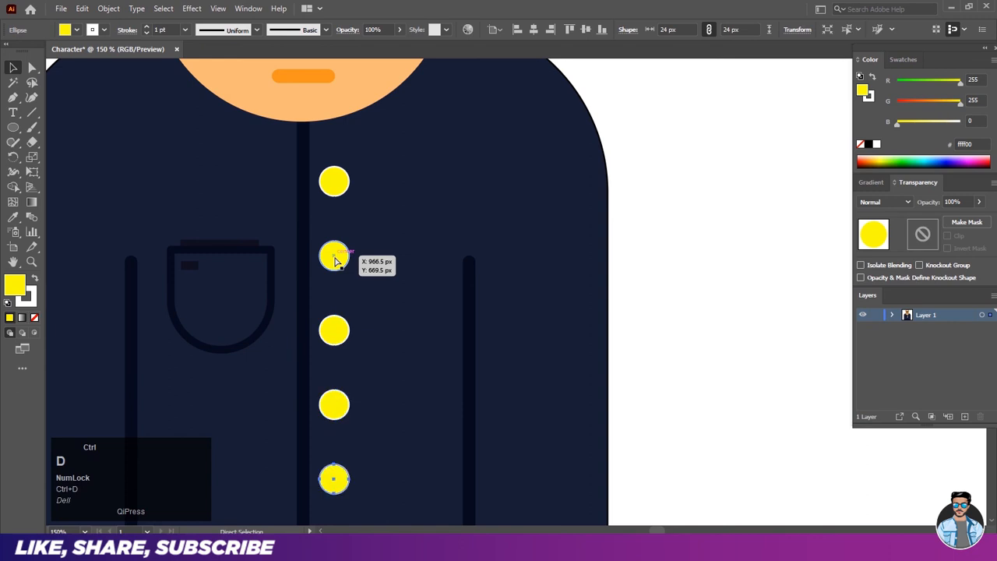
# - Delete the two surplus buttons that lie below the body's lower edge
pyautogui.scroll(-3, 343, 226)
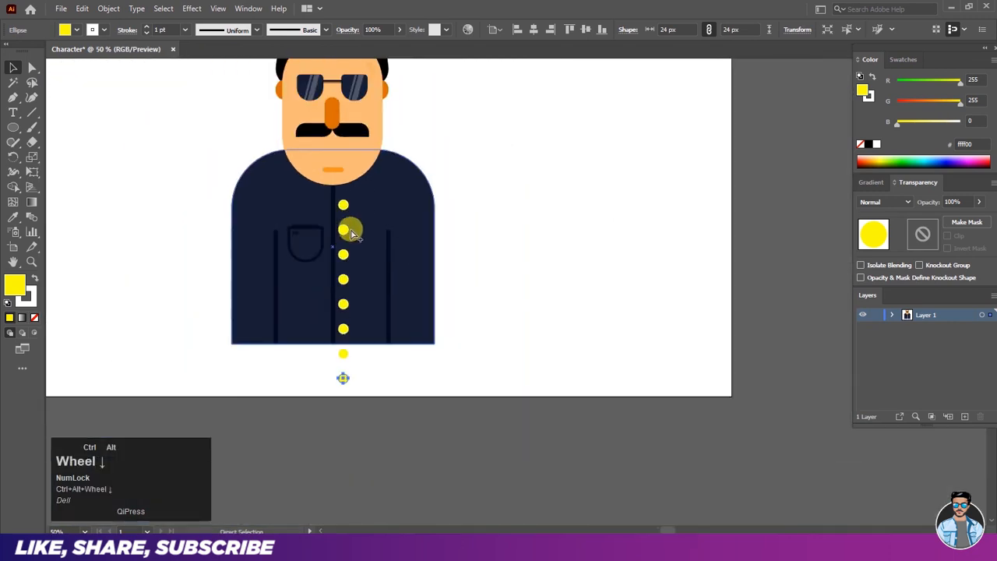
pyautogui.scroll(1, 338, 367)
pyautogui.click(315, 377)
pyautogui.moveTo(352, 405); pyautogui.dragTo(346, 406)
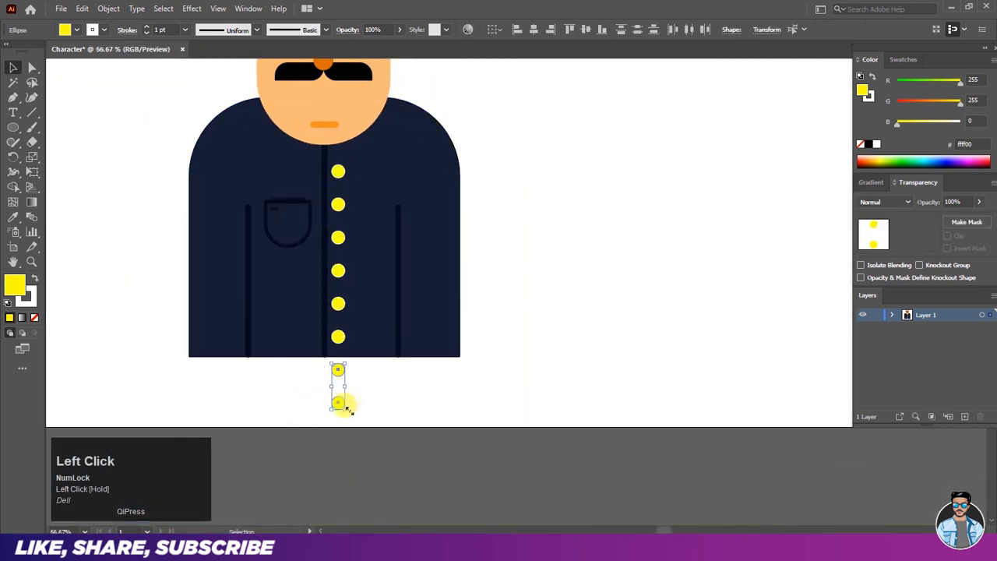
pyautogui.press('Delete')
pyautogui.scroll(-1, 401, 401)
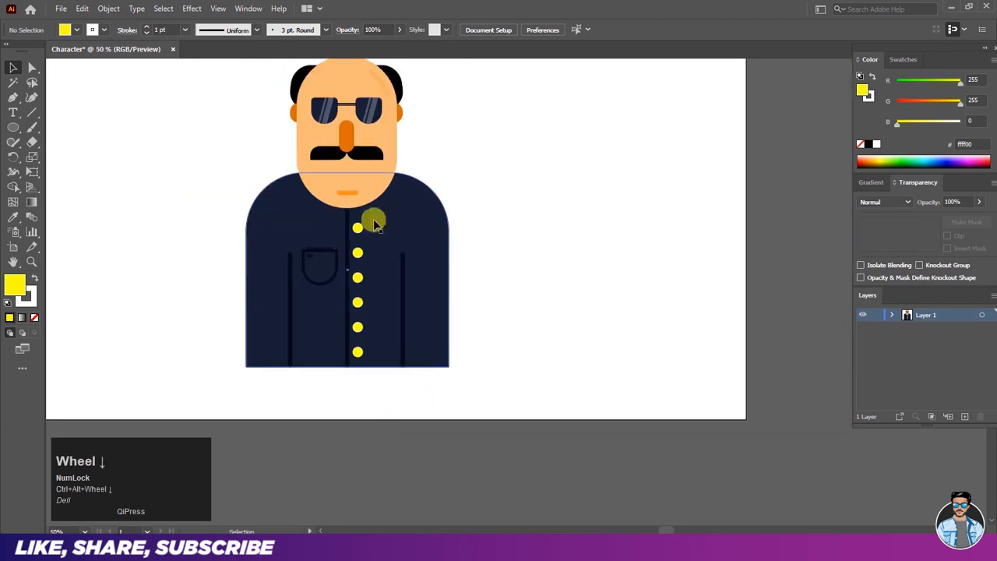
# - Apply a Drop Shadow effect to all six yellow buttons with X and Y offsets of 3 px
pyautogui.scroll(1, 355, 301)
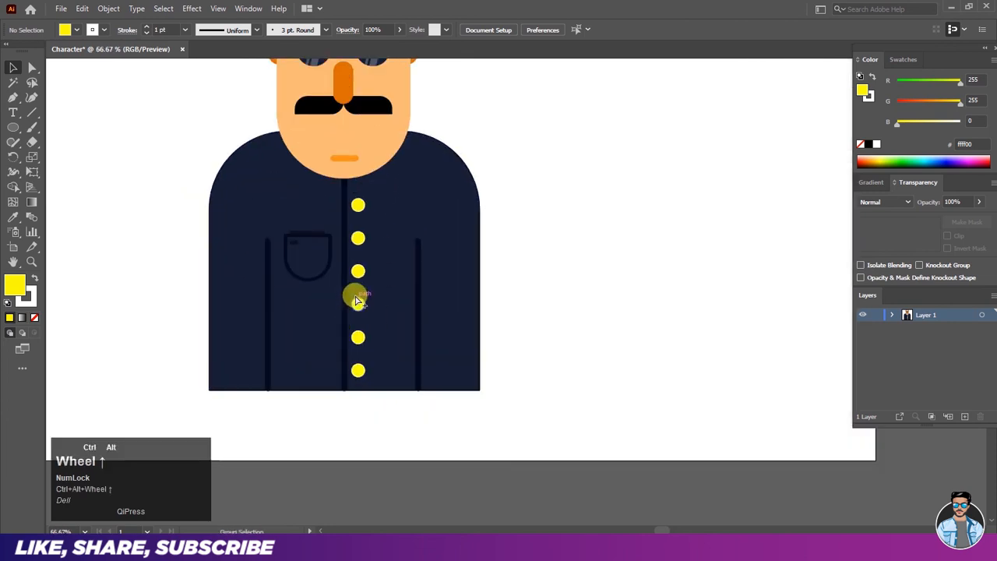
pyautogui.click(358, 205)
pyautogui.keyDown('shift'); pyautogui.click(358, 238); pyautogui.keyUp('shift')
pyautogui.keyDown('shift'); pyautogui.click(357, 270); pyautogui.keyUp('shift')
pyautogui.keyDown('shift'); pyautogui.click(357, 304); pyautogui.keyUp('shift')
pyautogui.keyDown('shift'); pyautogui.click(357, 336); pyautogui.keyUp('shift')
pyautogui.keyDown('shift'); pyautogui.click(359, 370); pyautogui.keyUp('shift')
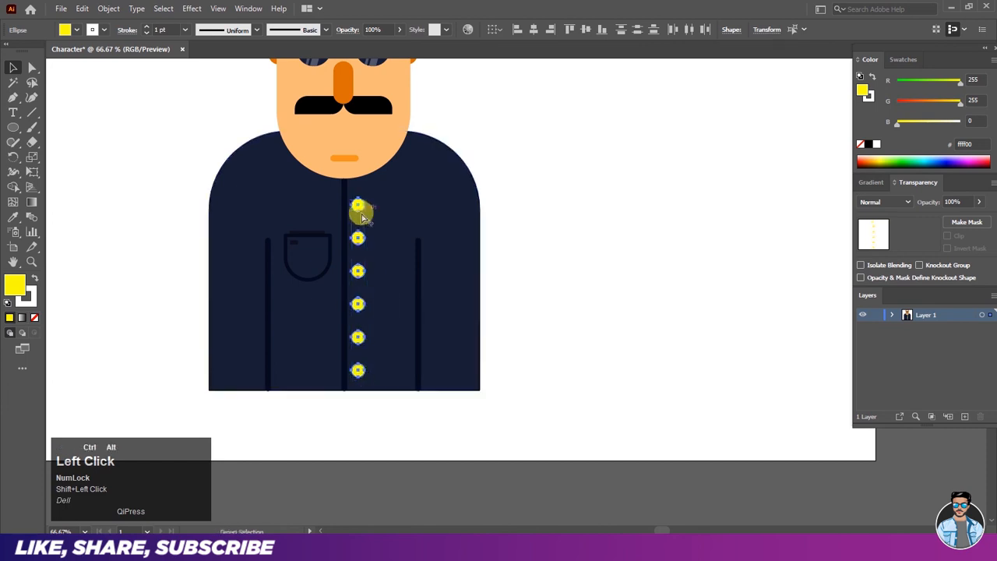
pyautogui.scroll(1, 360, 215)
pyautogui.click(197, 10)
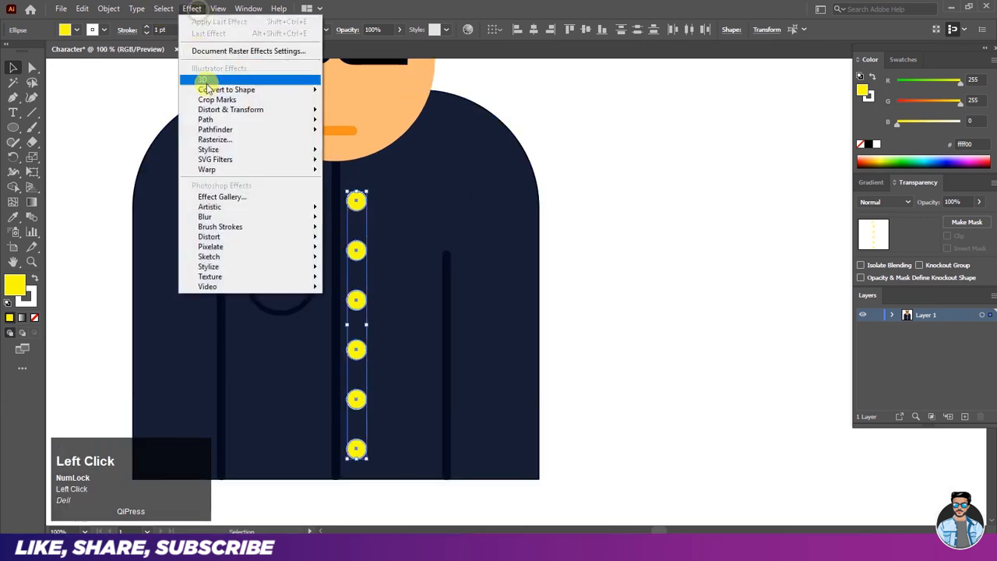
pyautogui.moveTo(206, 150)
pyautogui.click(356, 154)
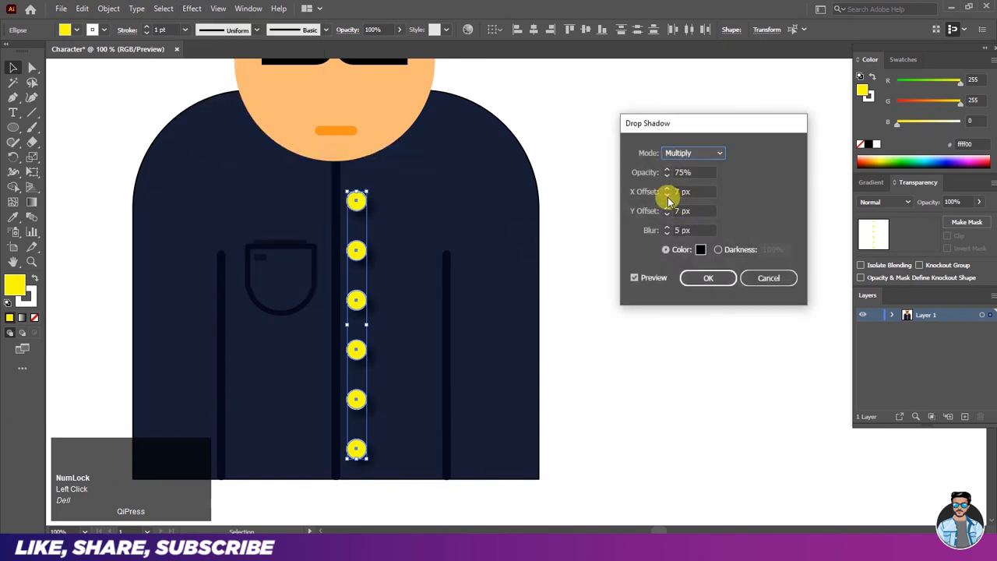
pyautogui.click(668, 196)
pyautogui.click(667, 216)
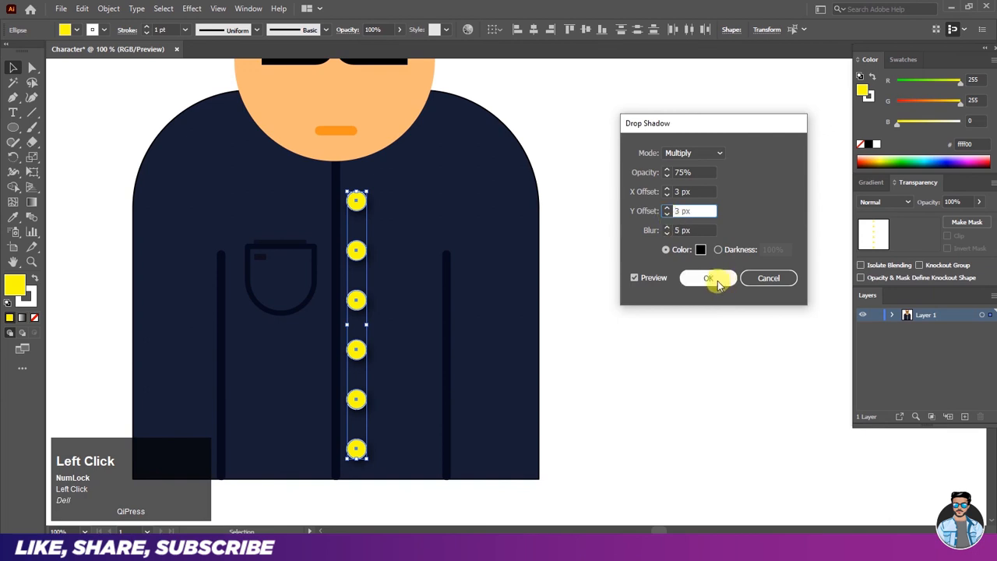
pyautogui.click(713, 279)
pyautogui.click(638, 289)
pyautogui.scroll(-1, 423, 283)
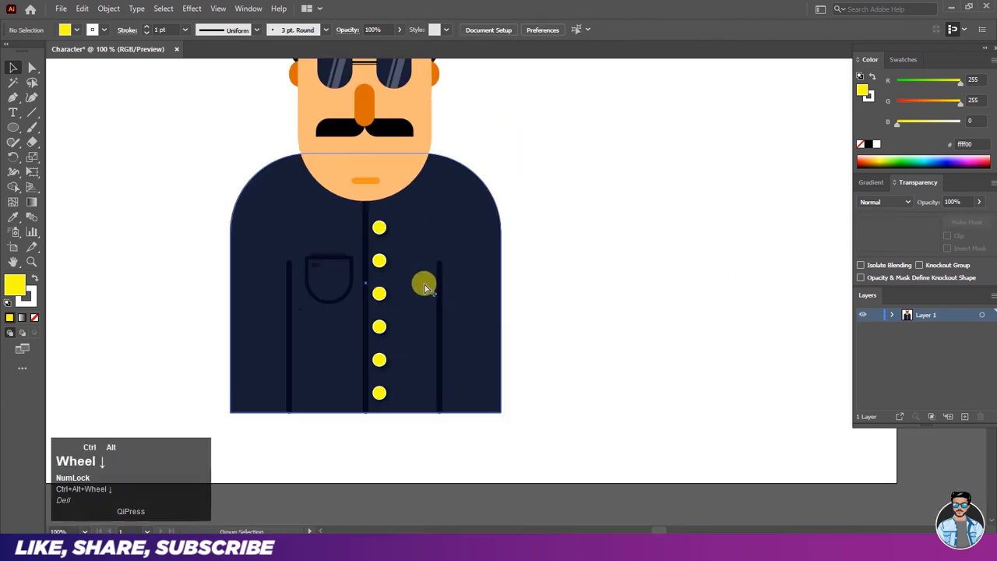
# - Scale the column of six buttons down slightly and nudge it left, closer to the centre line
pyautogui.scroll(-1, 373, 235)
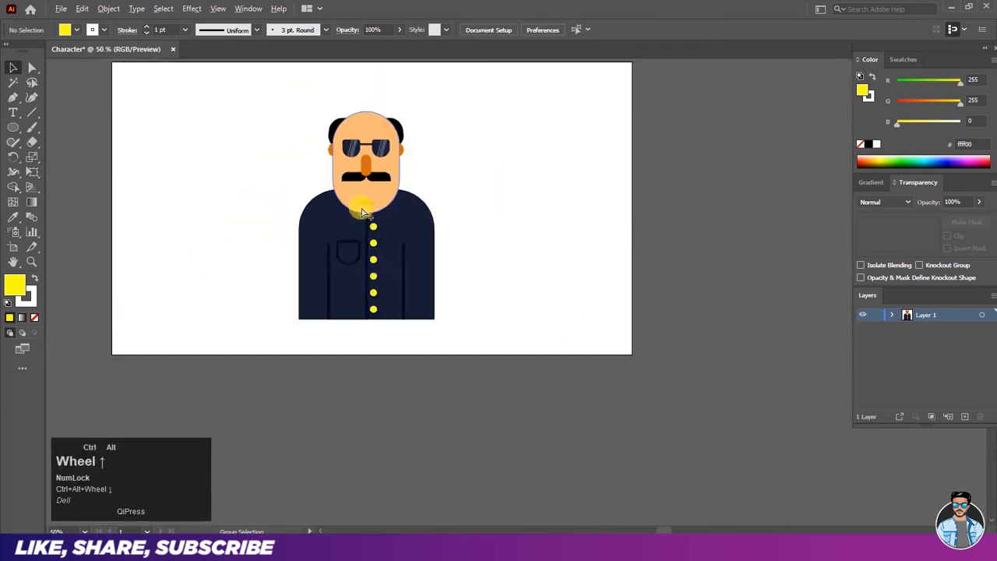
pyautogui.scroll(1, 381, 286)
pyautogui.click(378, 220)
pyautogui.keyDown('shift'); pyautogui.click(379, 253); pyautogui.keyUp('shift')
pyautogui.keyDown('shift'); pyautogui.click(379, 286); pyautogui.keyUp('shift')
pyautogui.keyDown('shift'); pyautogui.click(378, 319); pyautogui.keyUp('shift')
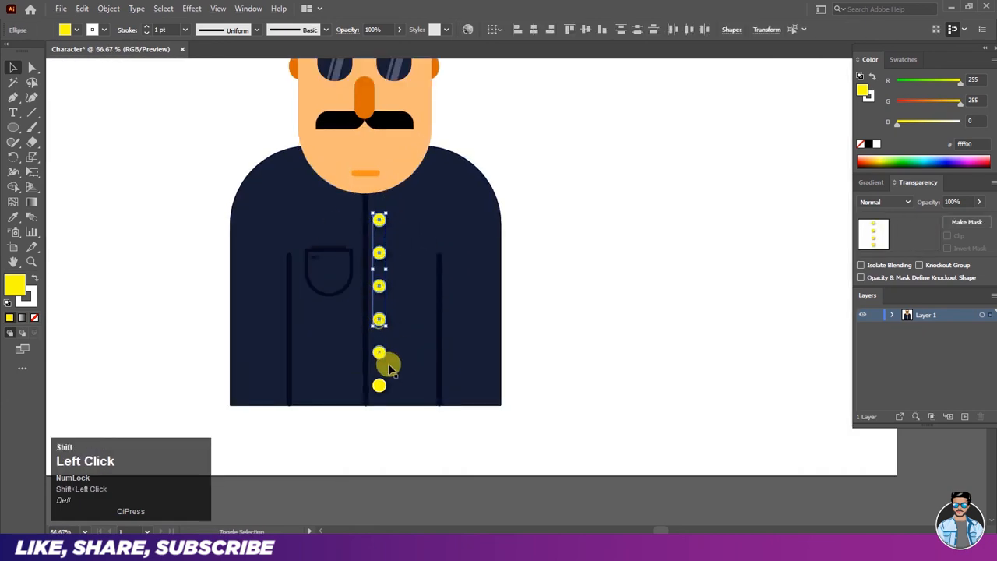
pyautogui.keyDown('shift'); pyautogui.click(378, 353); pyautogui.keyUp('shift')
pyautogui.keyDown('shift'); pyautogui.click(378, 385); pyautogui.keyUp('shift')
pyautogui.scroll(1, 379, 387)
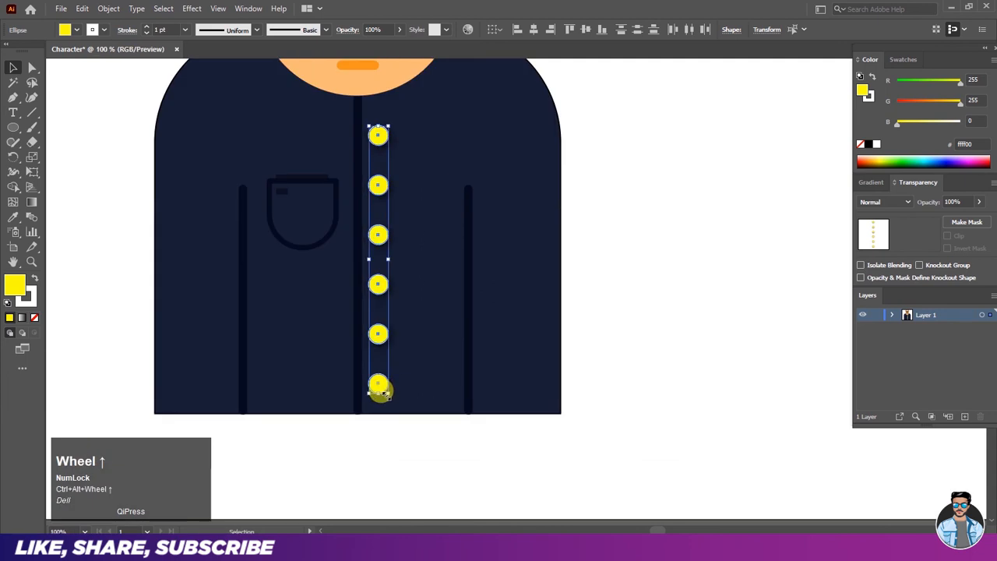
pyautogui.moveTo(383, 391); pyautogui.dragTo(387, 388)
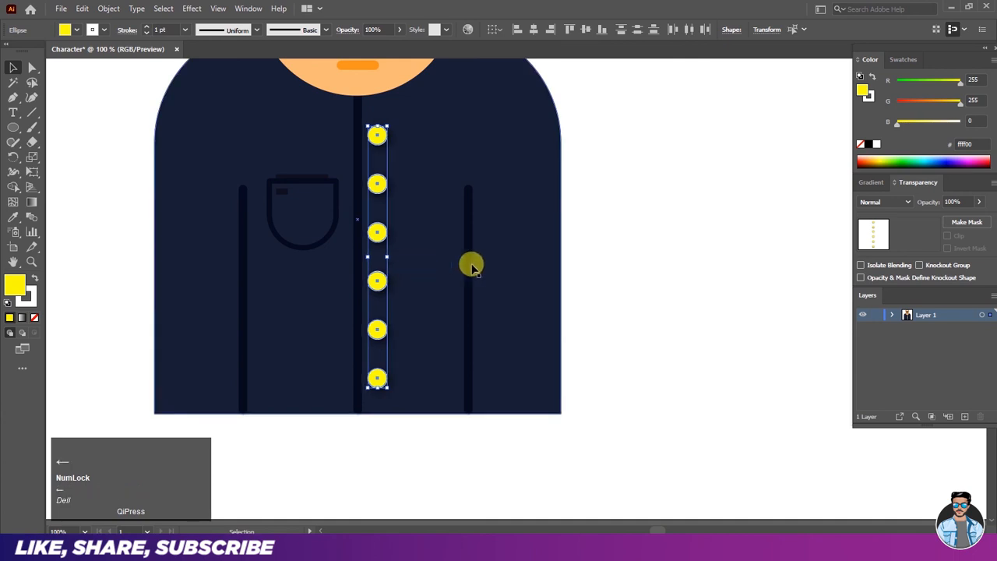
pyautogui.click(612, 265)
pyautogui.scroll(-2, 384, 246)
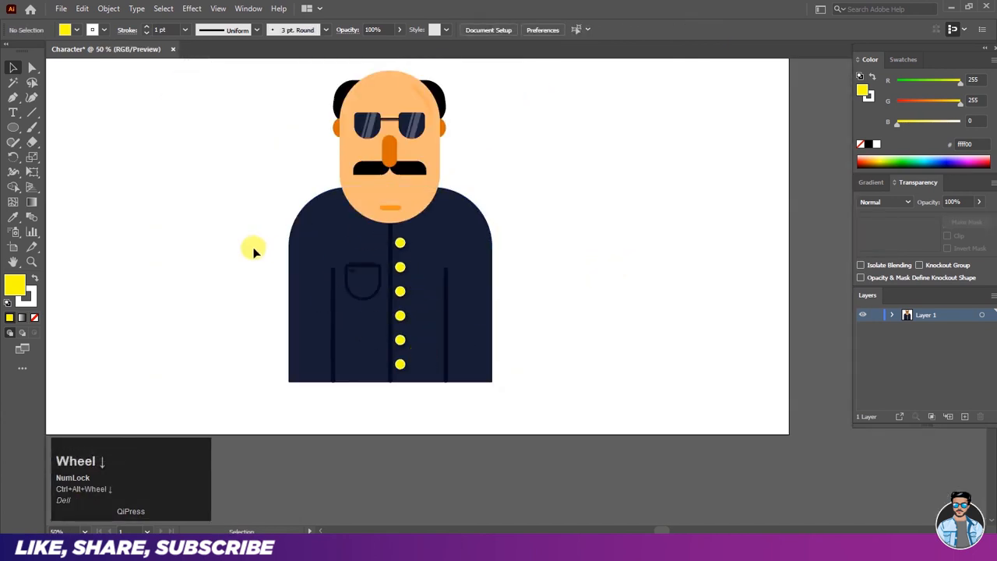
pyautogui.click(215, 241)
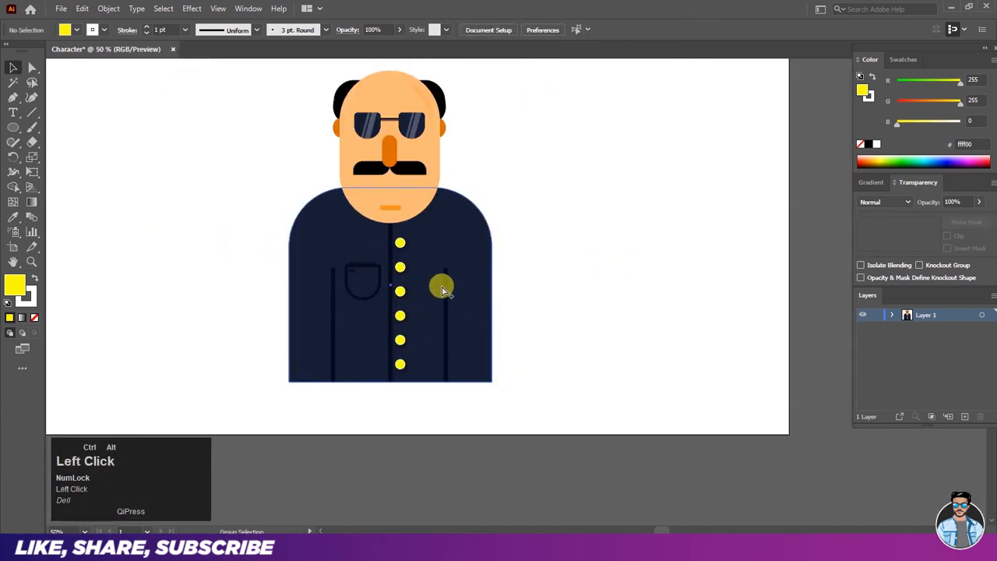
pyautogui.scroll(1, 403, 246)
pyautogui.scroll(-1, 405, 250)
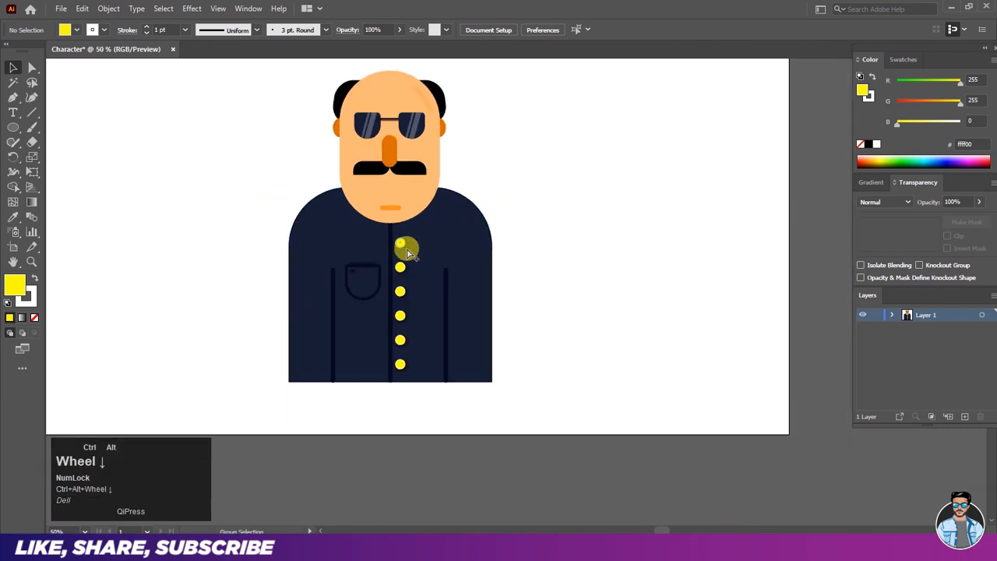
pyautogui.scroll(-1, 262, 234)
pyautogui.click(252, 231)
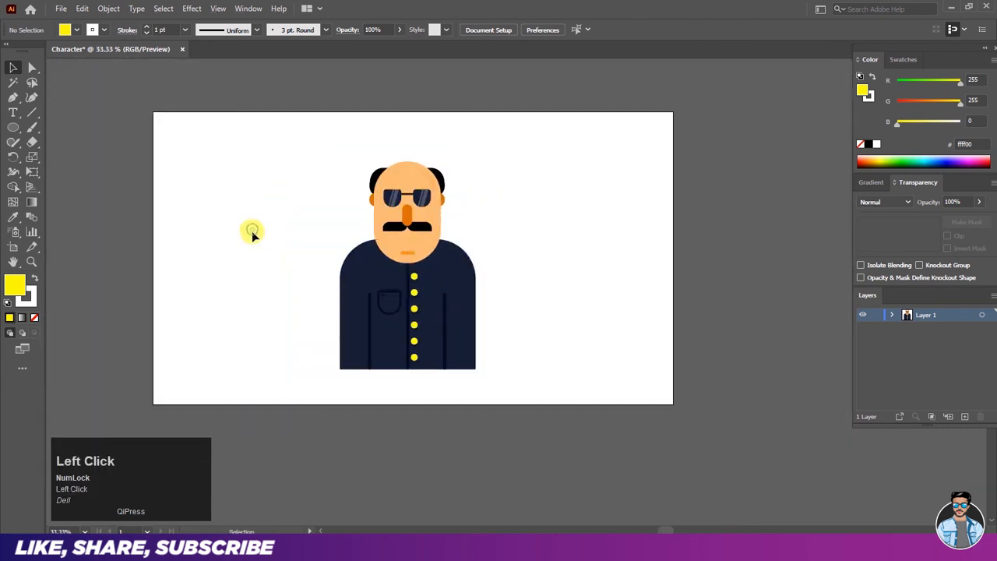
pyautogui.scroll(1, 405, 248)
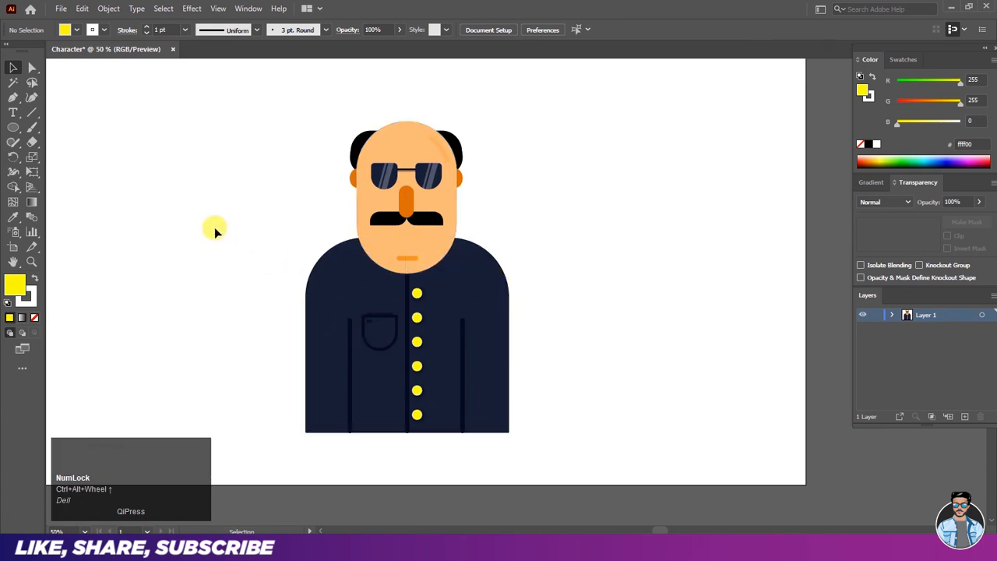
pyautogui.scroll(1, 534, 356)
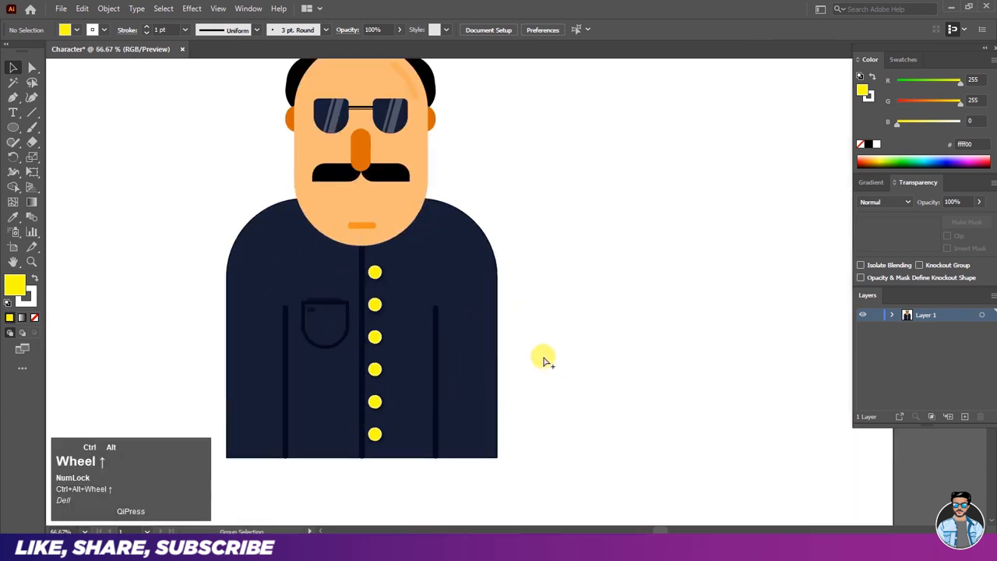
# - Draw a vertical line with the Pen tool near the body's right edge, using the 10 pt dark stroke of the existing sleeve line
pyautogui.click(13, 99)
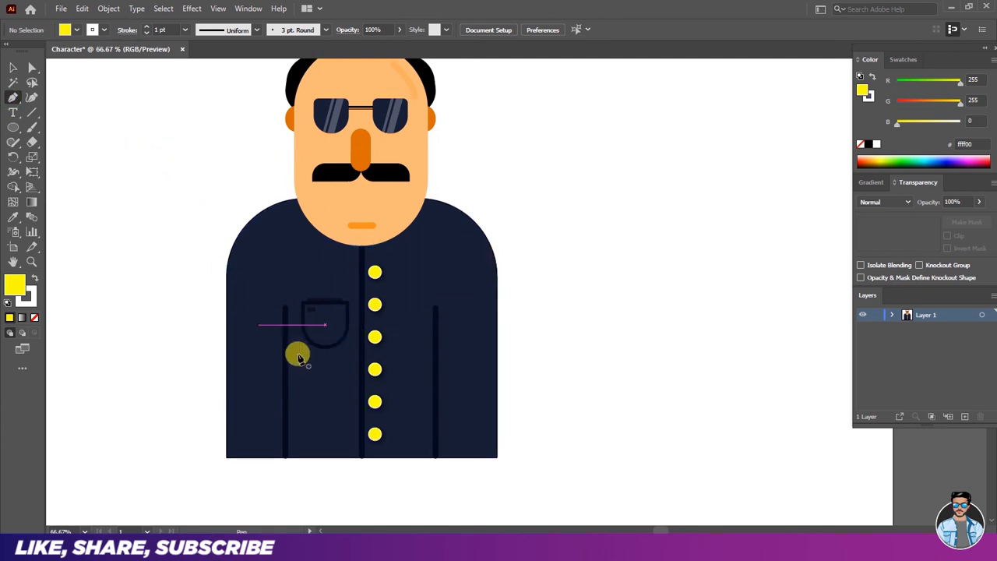
pyautogui.click(13, 68)
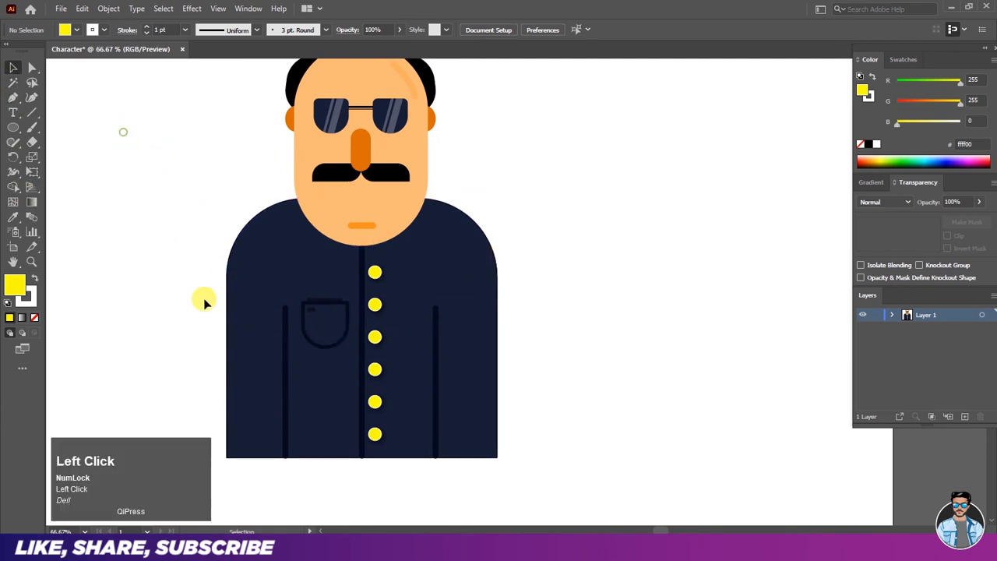
pyautogui.click(284, 345)
pyautogui.click(123, 268)
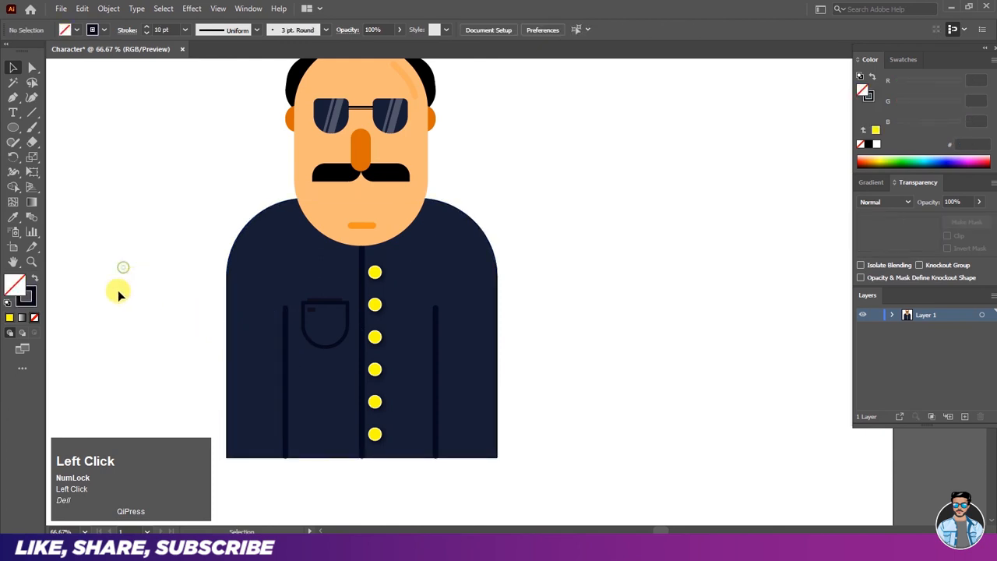
pyautogui.click(12, 99)
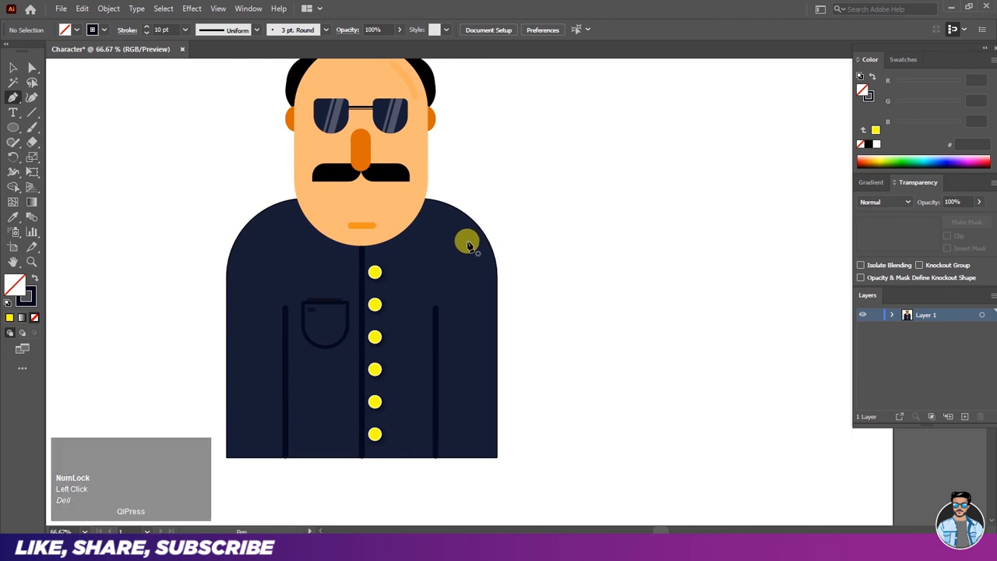
pyautogui.click(480, 379)
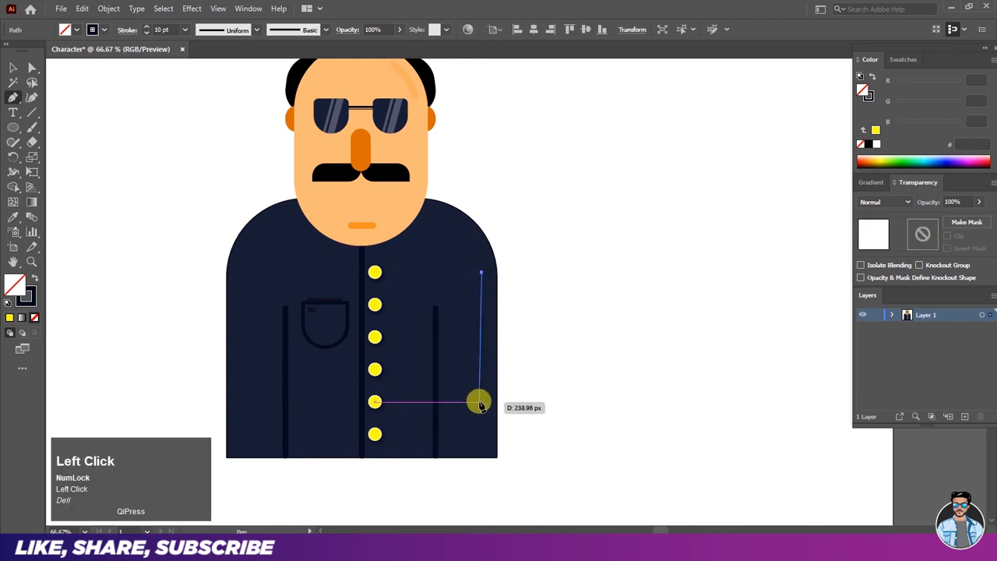
pyautogui.click(480, 362)
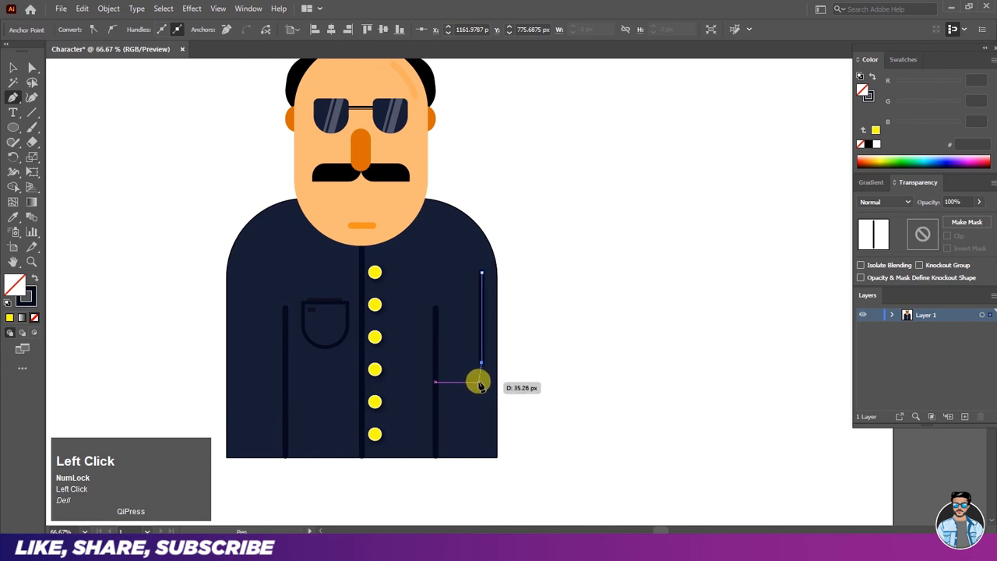
# - Draw a shorter vertical line directly below the new line at the body's right edge, leaving a small gap between them
pyautogui.scroll(2, 480, 386)
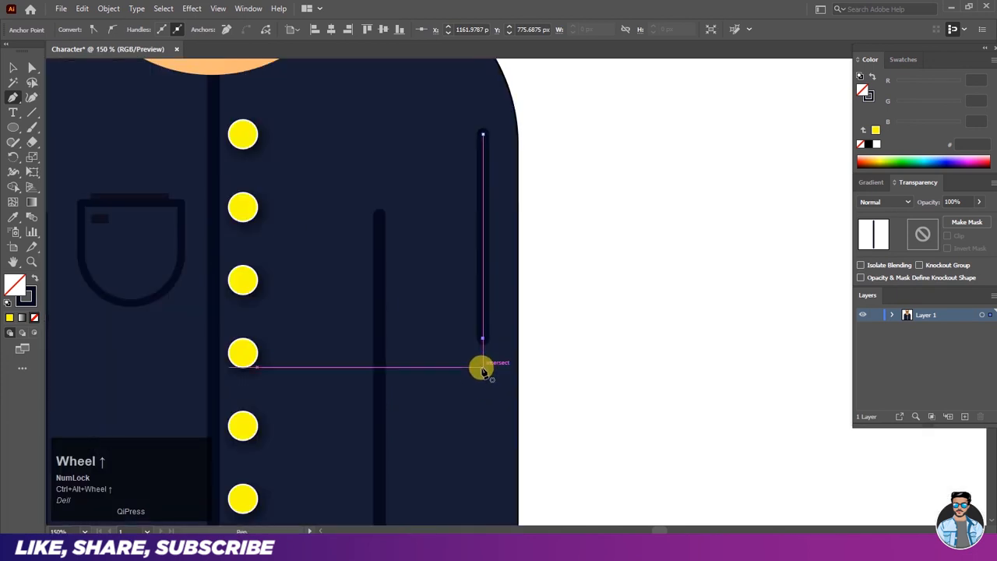
pyautogui.click(483, 368)
pyautogui.click(481, 460)
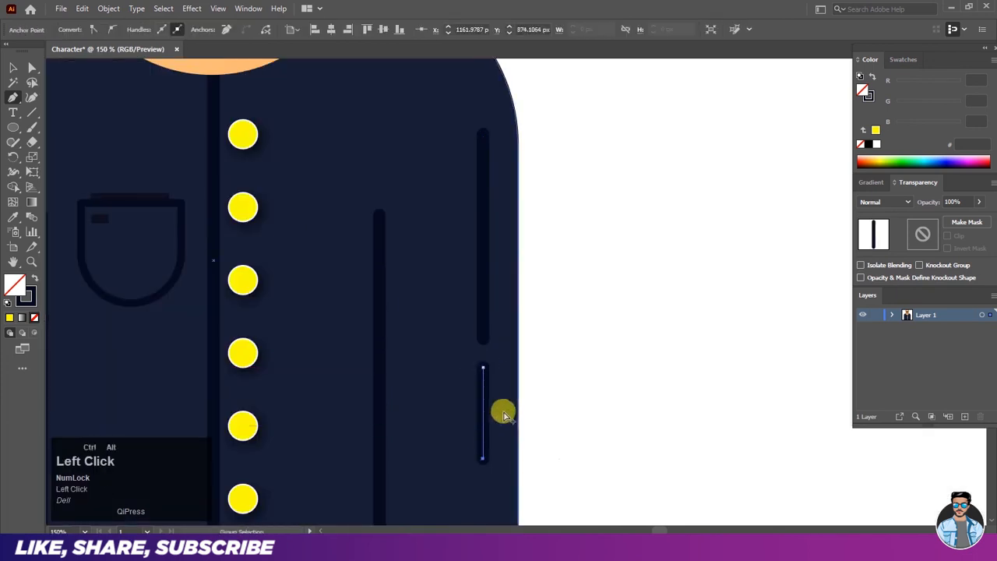
pyautogui.scroll(-2, 503, 411)
pyautogui.scroll(-1, 553, 405)
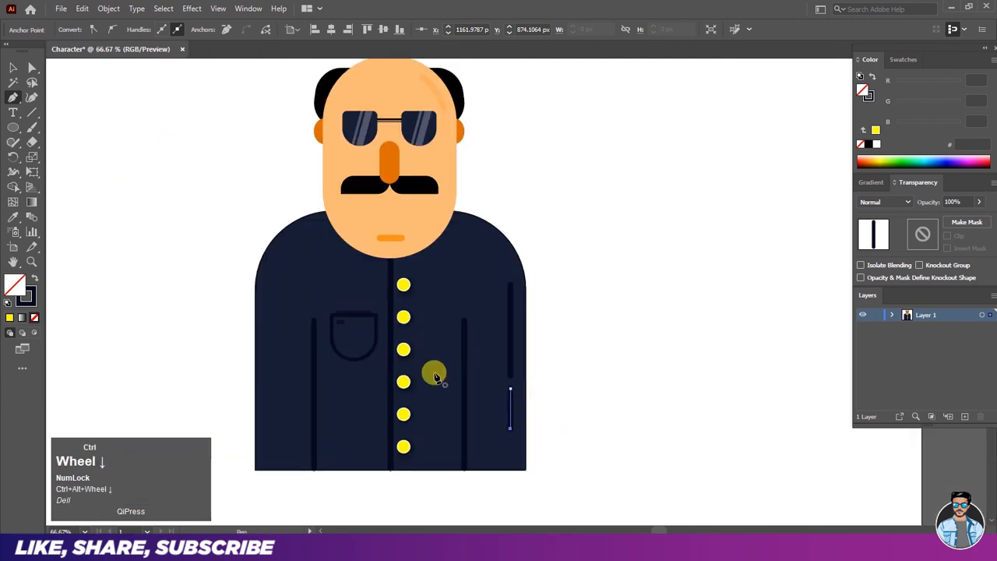
pyautogui.click(14, 71)
pyautogui.click(101, 125)
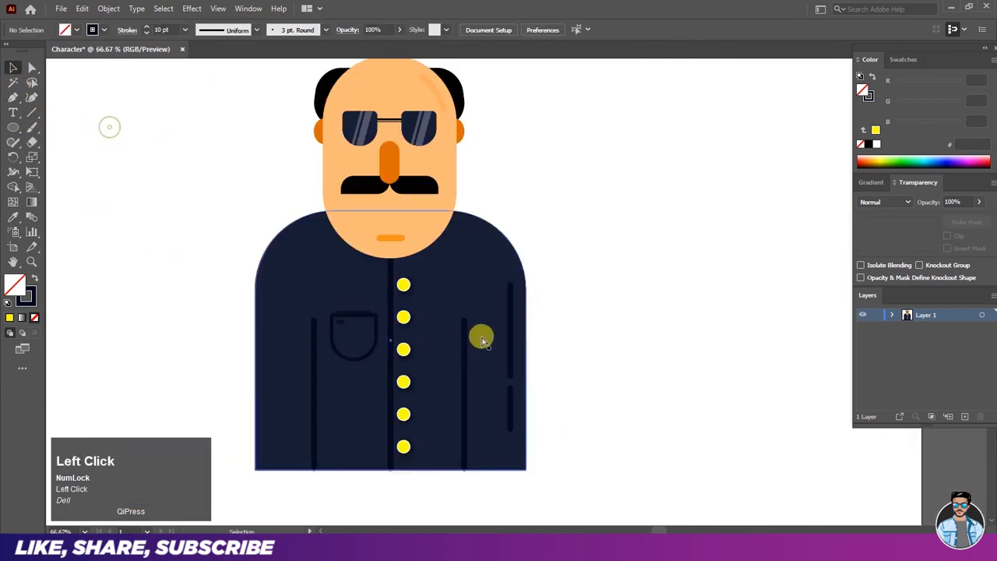
# - Try 10% opacity on the longer line near the body's right edge, and settle on 25%
pyautogui.scroll(1, 499, 351)
pyautogui.click(493, 350)
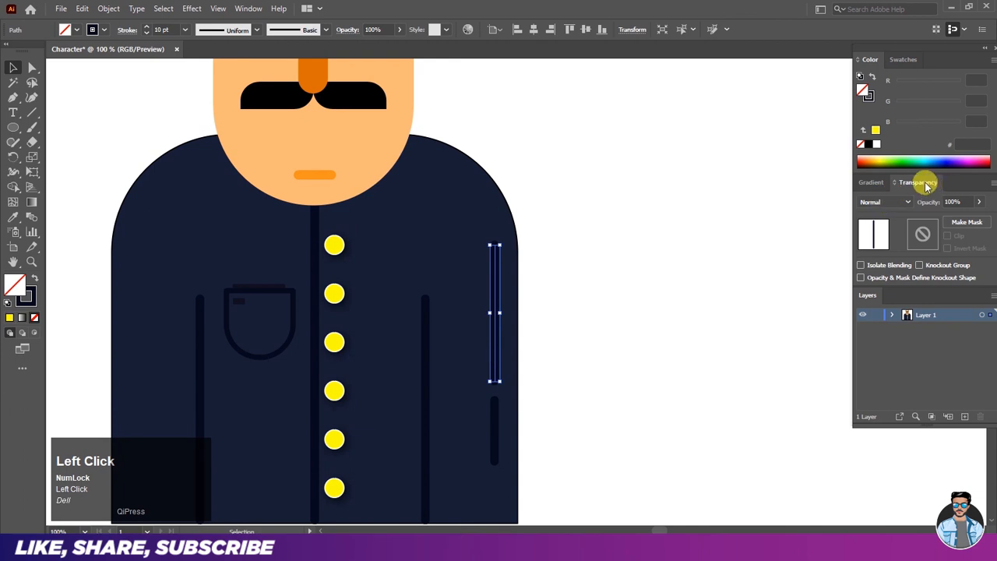
pyautogui.moveTo(925, 187); pyautogui.dragTo(600, 172)
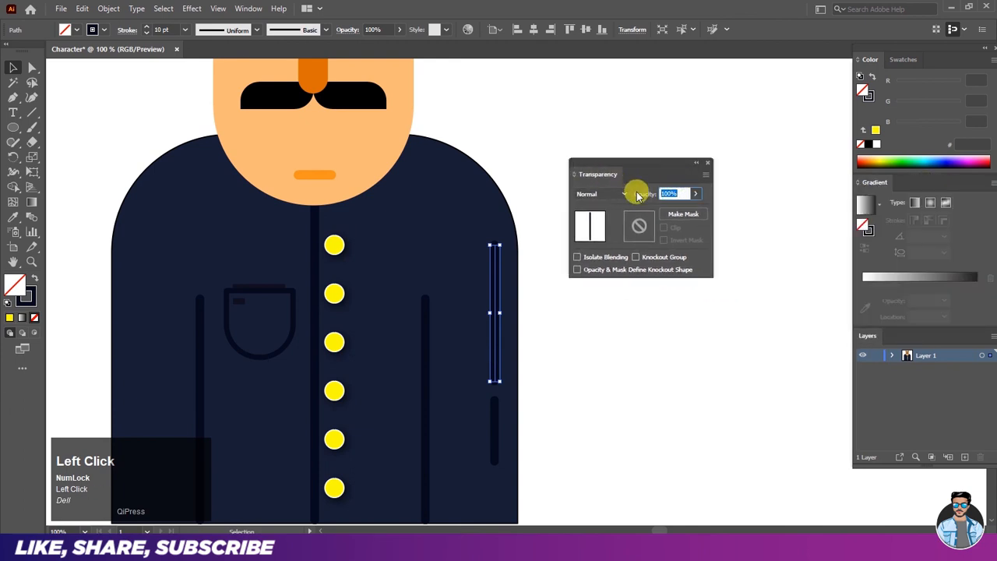
pyautogui.write('10')
pyautogui.press('Return')
pyautogui.click(494, 414)
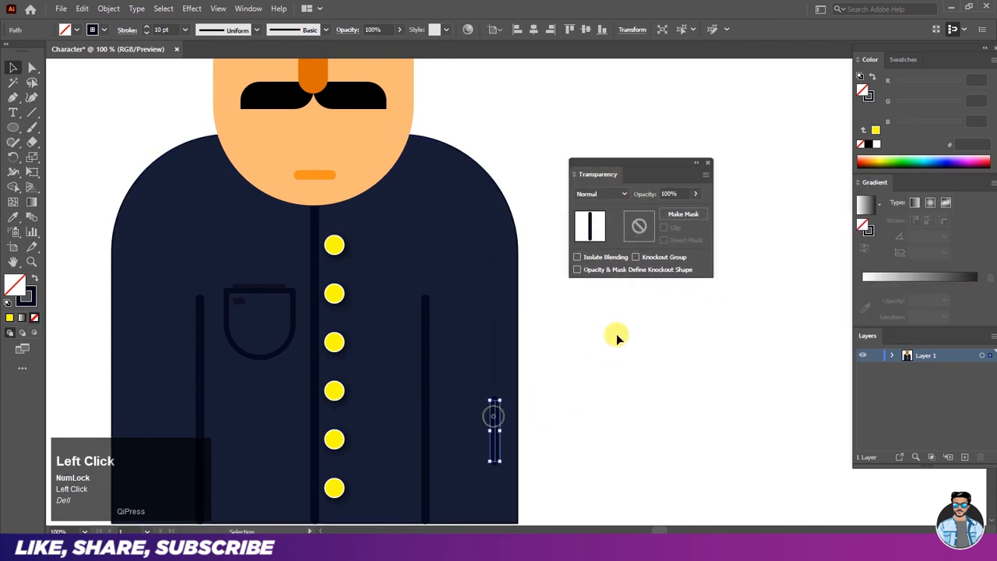
pyautogui.click(493, 320)
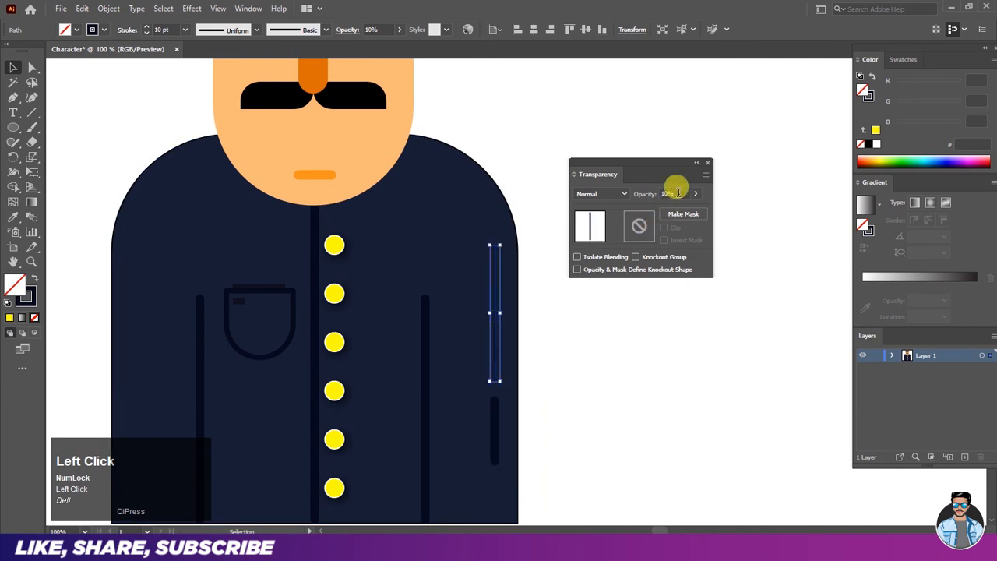
pyautogui.click(656, 346)
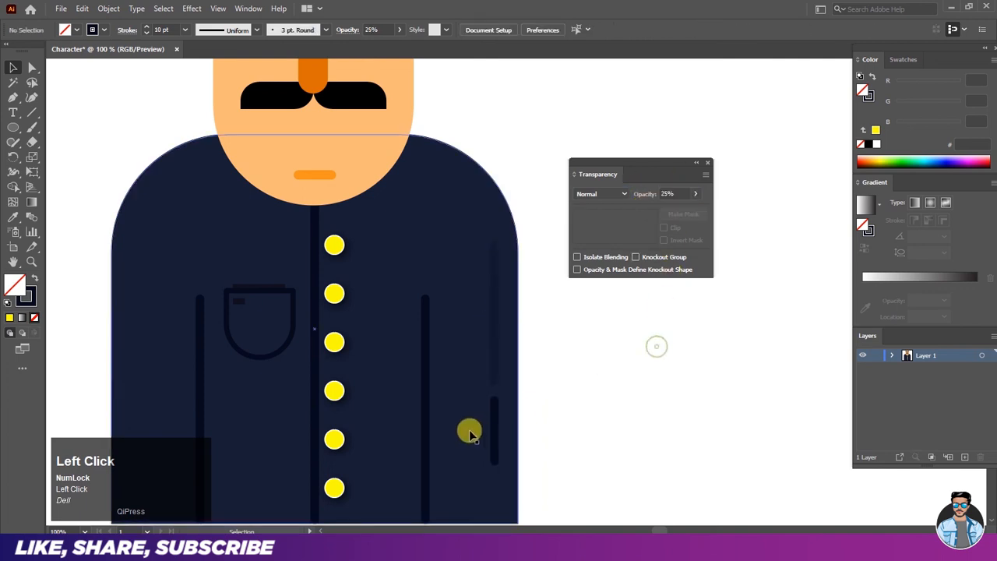
# - Set the shorter line's opacity to 25% and dock the floating Transparency panel back with the Gradient panel
pyautogui.click(492, 426)
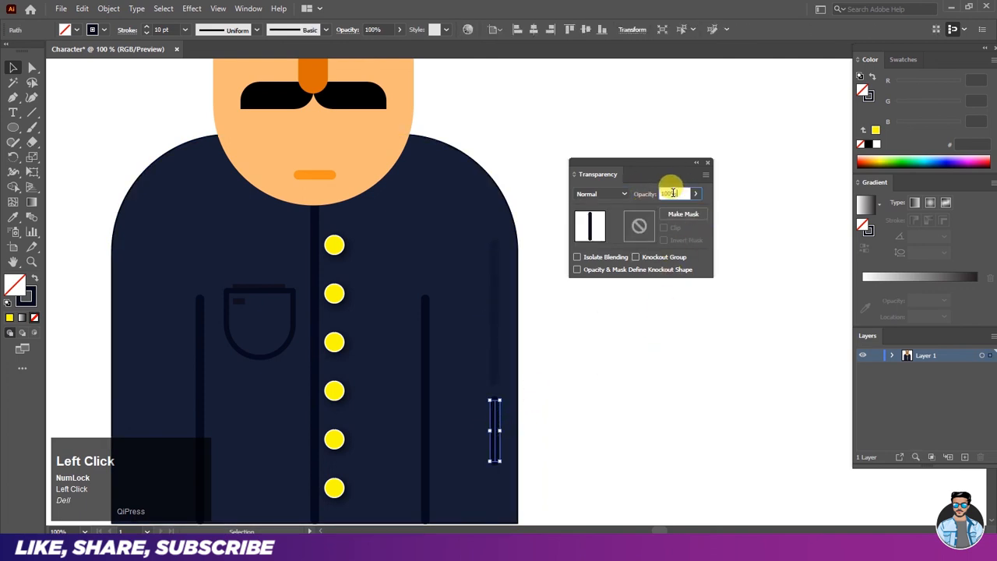
pyautogui.write('25')
pyautogui.press('Return')
pyautogui.click(646, 387)
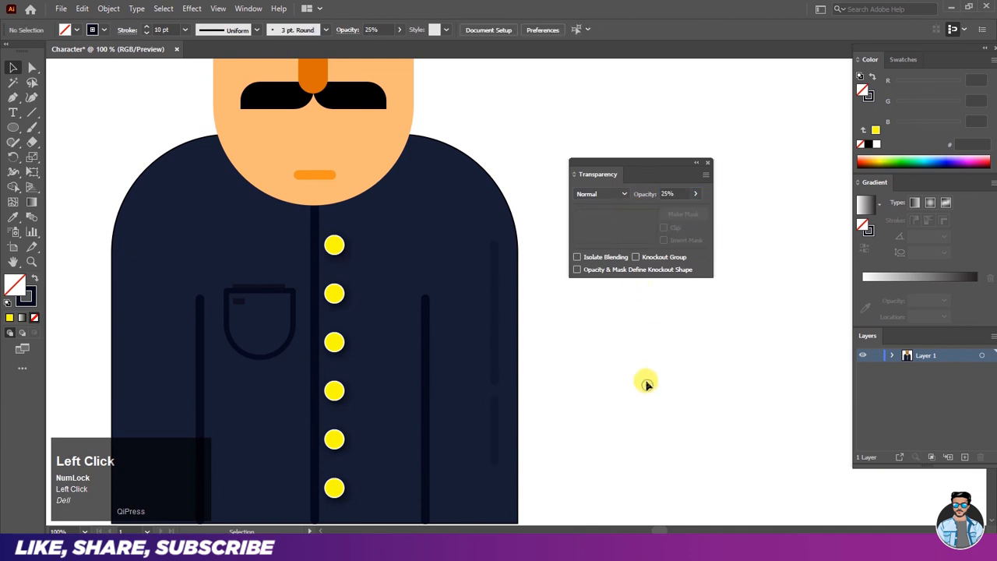
pyautogui.moveTo(644, 168); pyautogui.dragTo(913, 182)
pyautogui.scroll(-1, 588, 307)
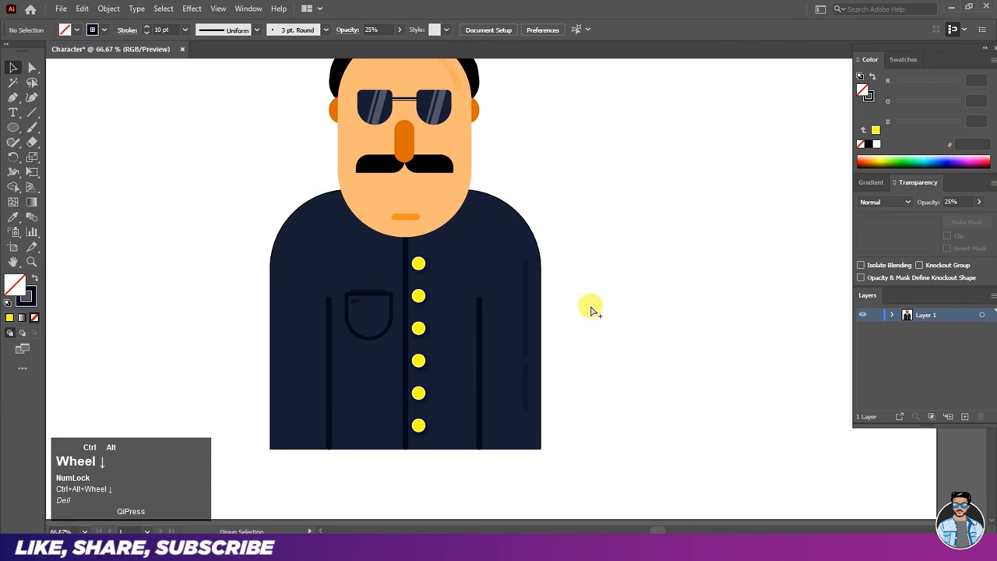
pyautogui.scroll(-1, 592, 312)
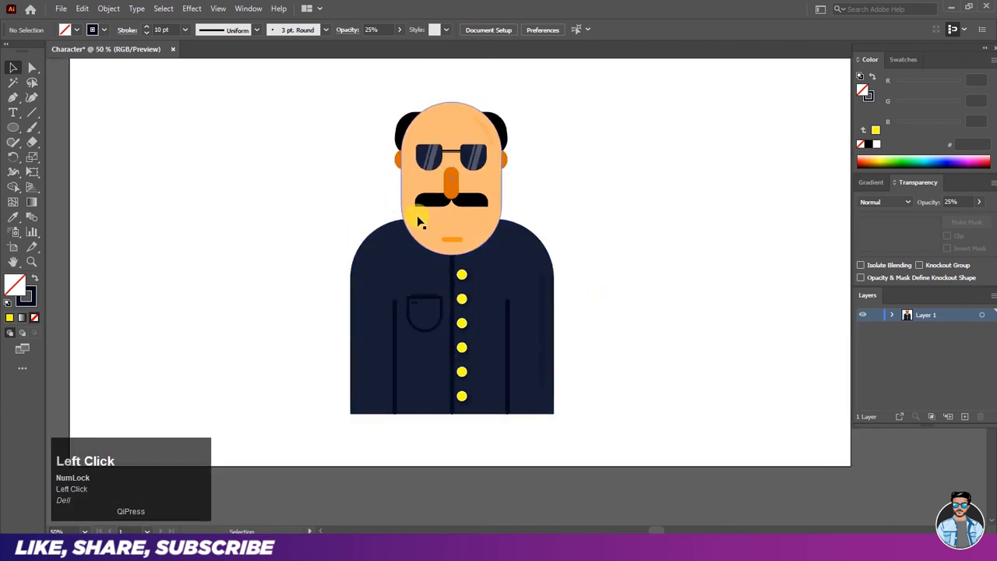
pyautogui.scroll(-1, 475, 234)
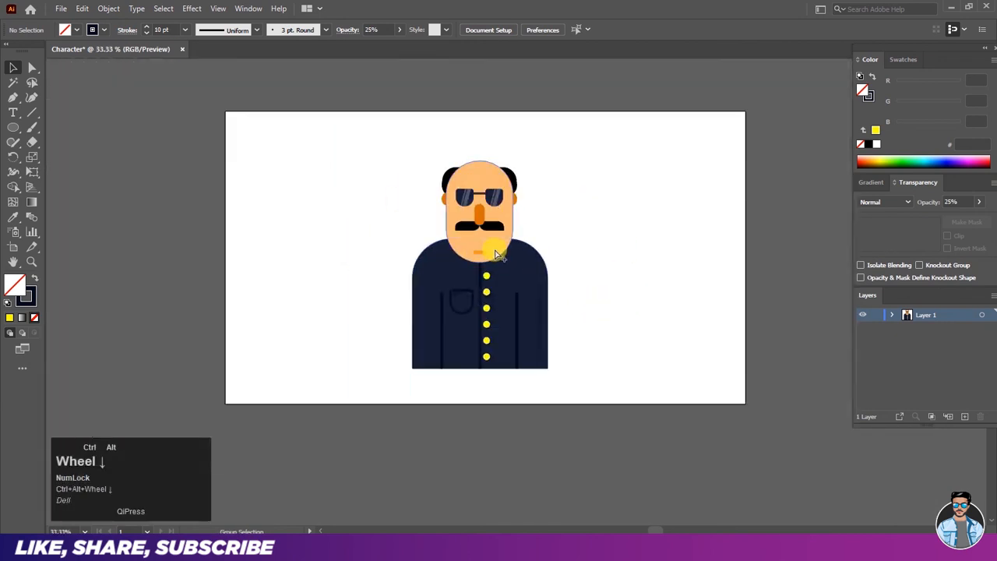
pyautogui.scroll(1, 483, 233)
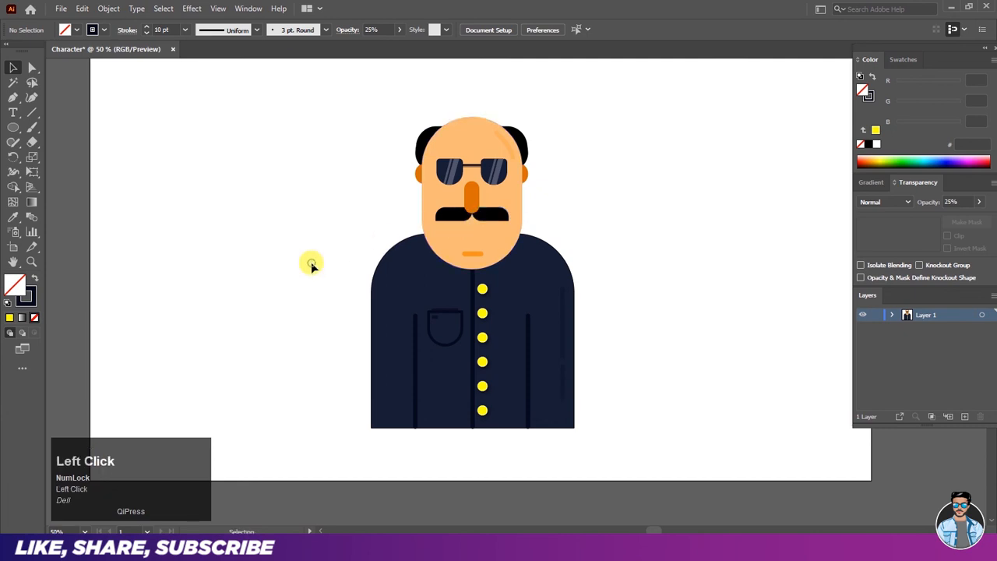